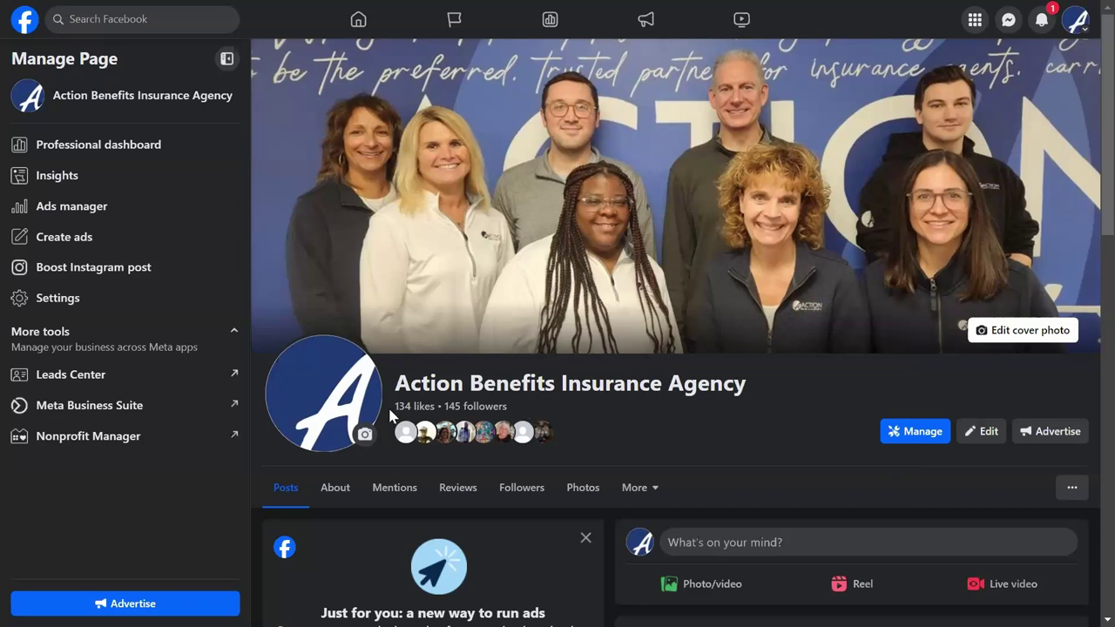
left_click_drag(392, 406, 730, 396)
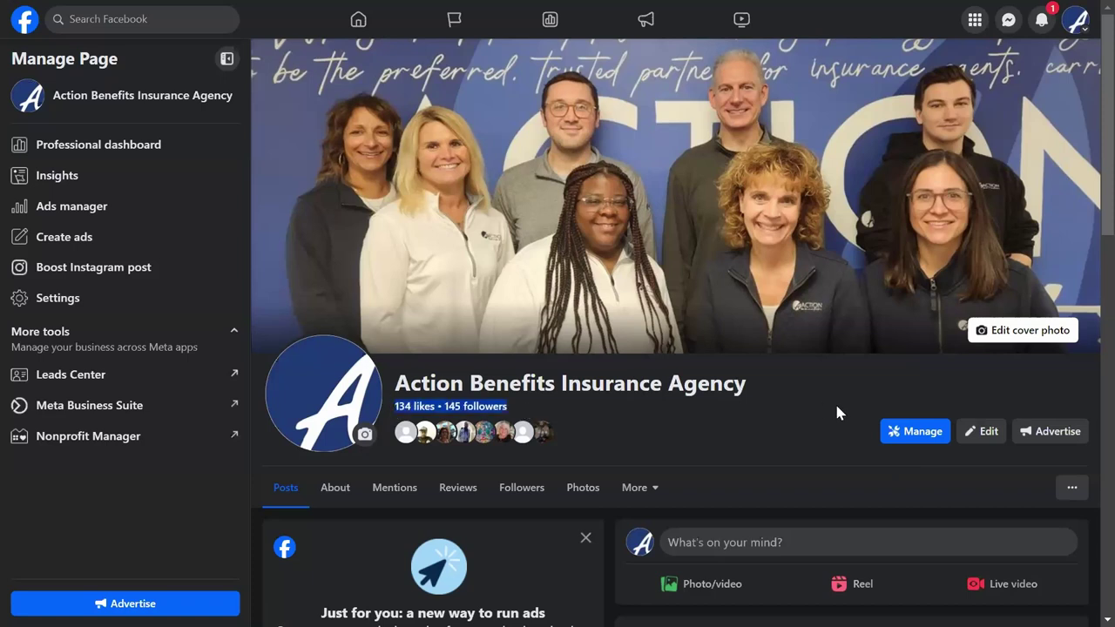
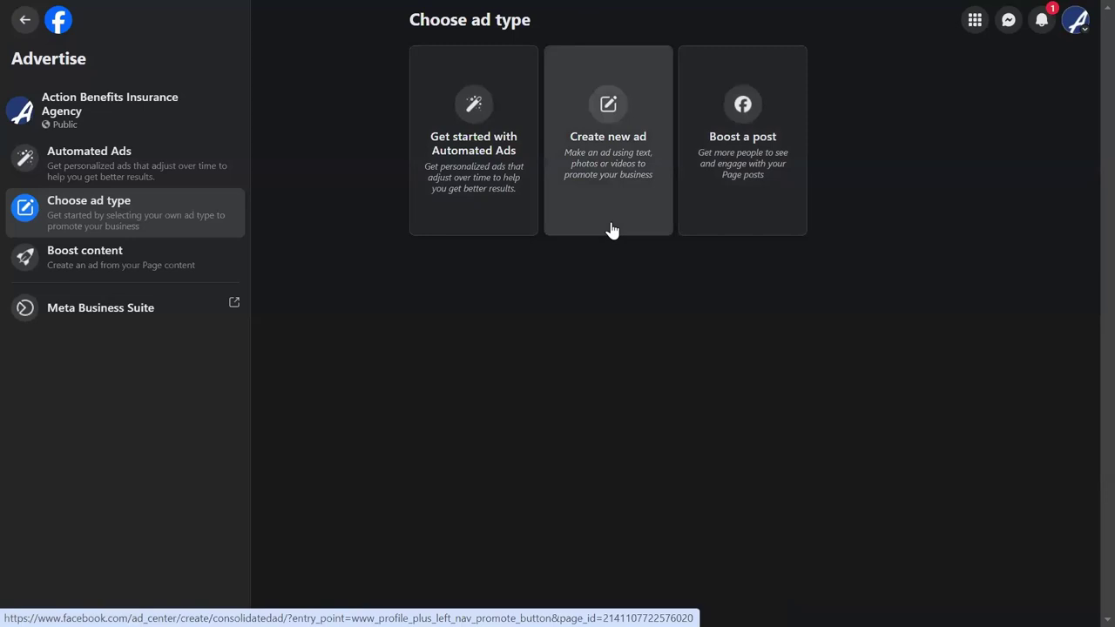
- Start a new ad for the page and set its goal to Get more leads
left_click(600, 99)
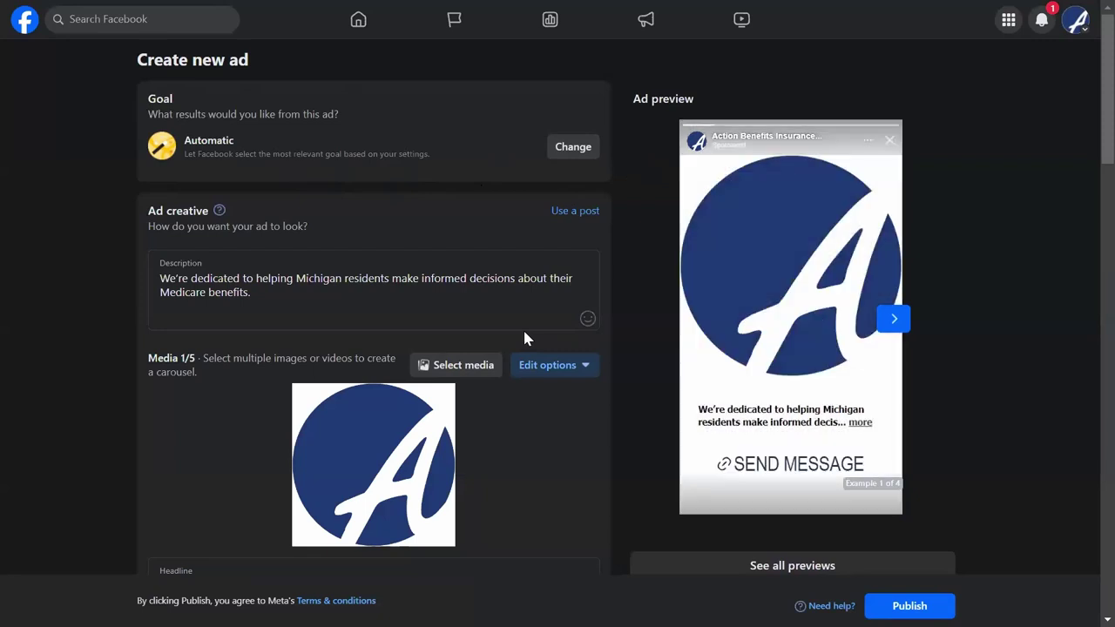
left_click(553, 145)
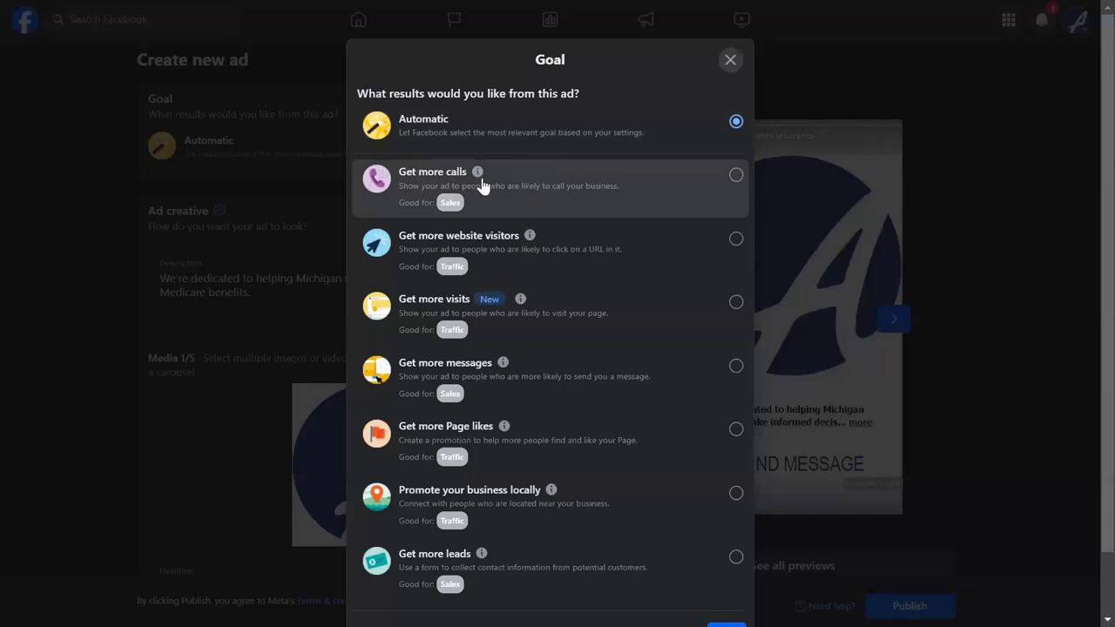
mouse_move(477, 178)
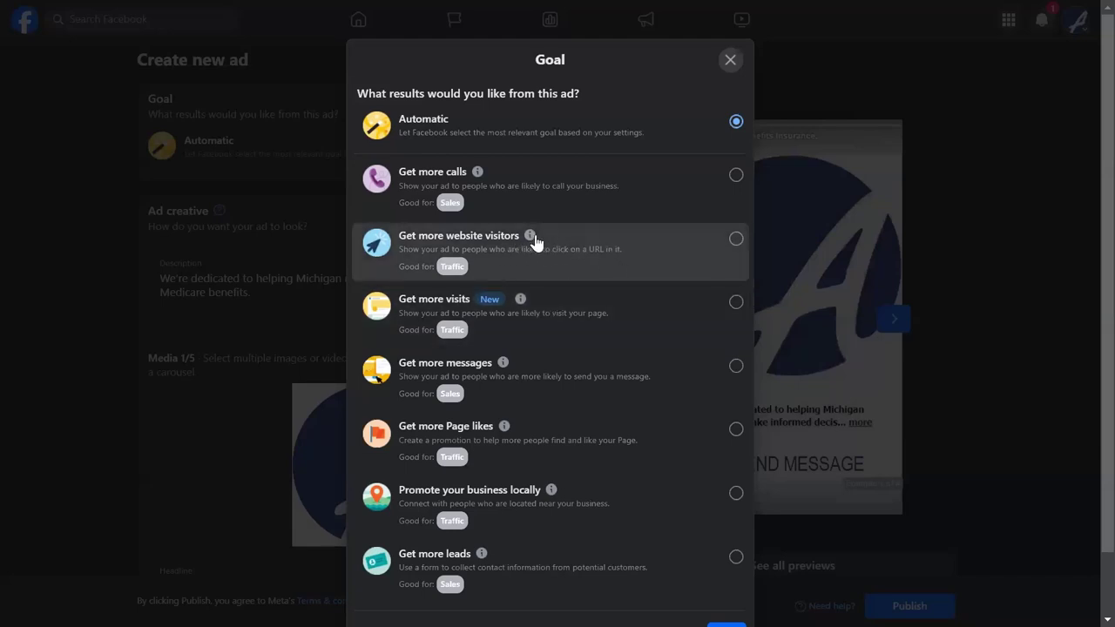
mouse_move(531, 240)
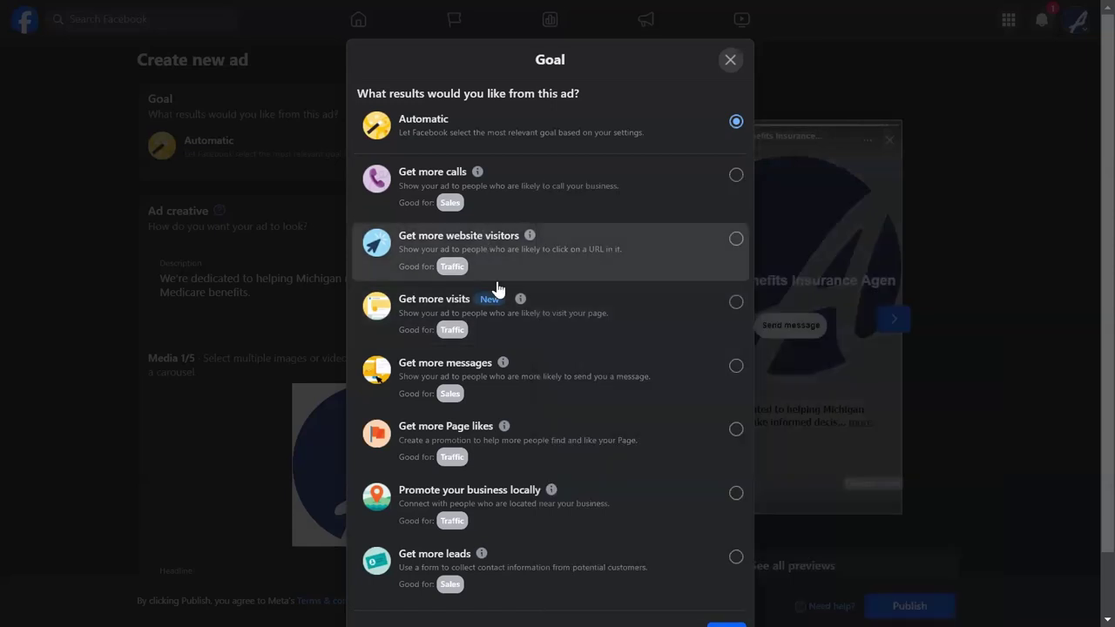
mouse_move(519, 302)
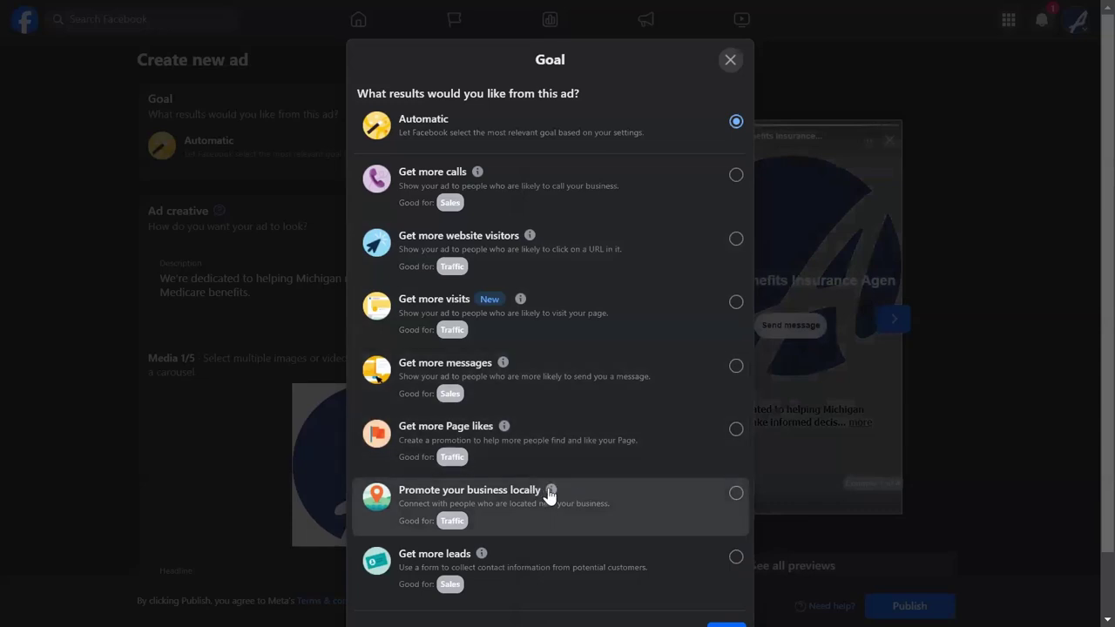
mouse_move(551, 492)
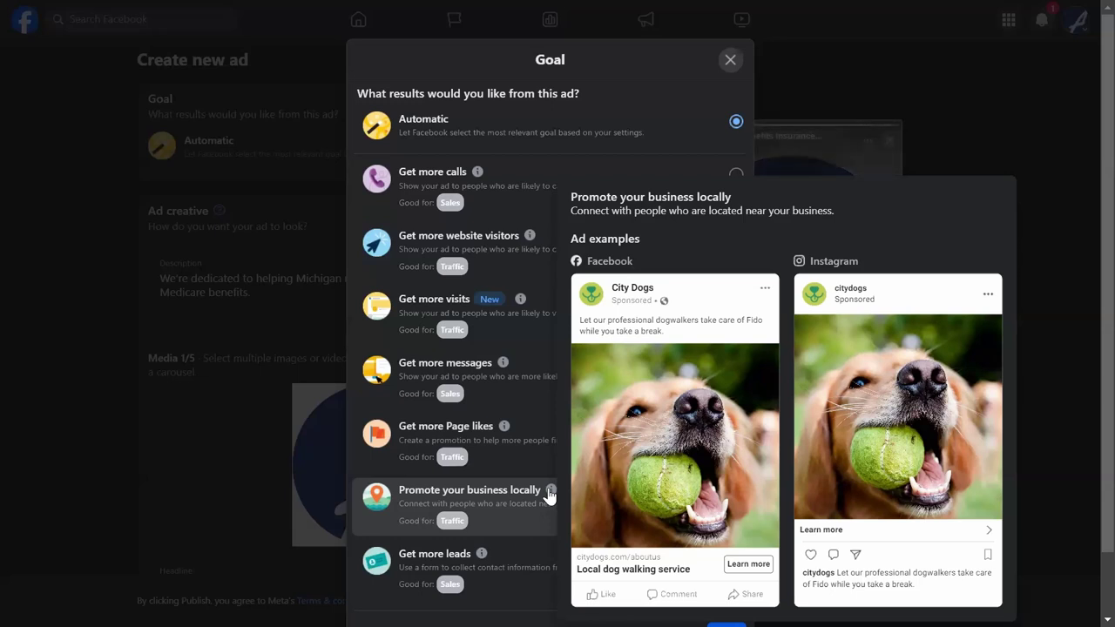
scroll(575, 484, "down", 2)
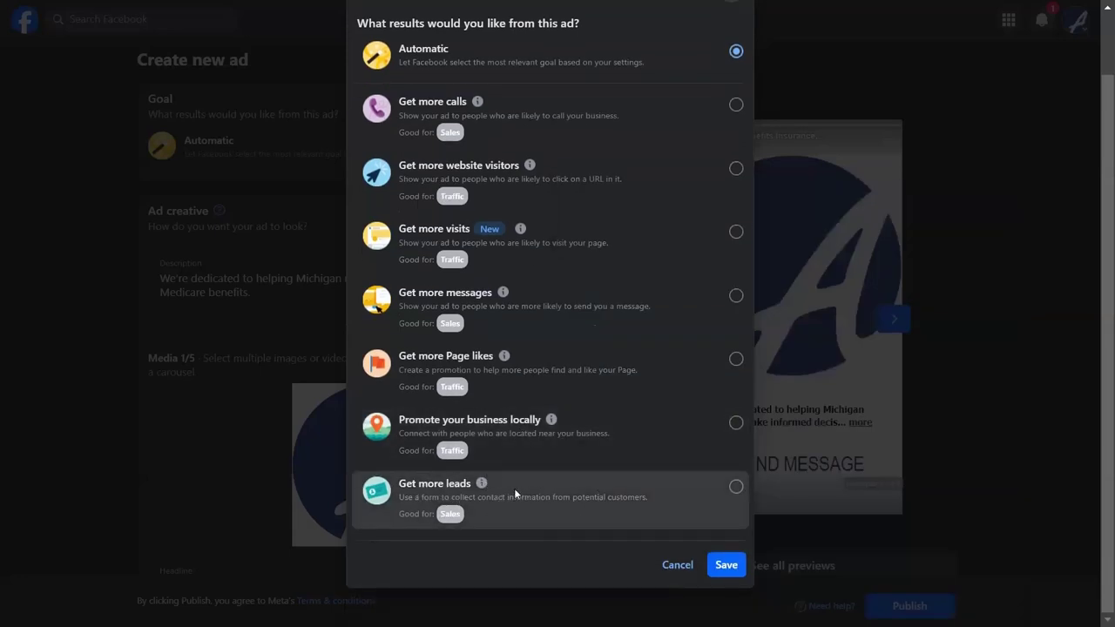
mouse_move(483, 493)
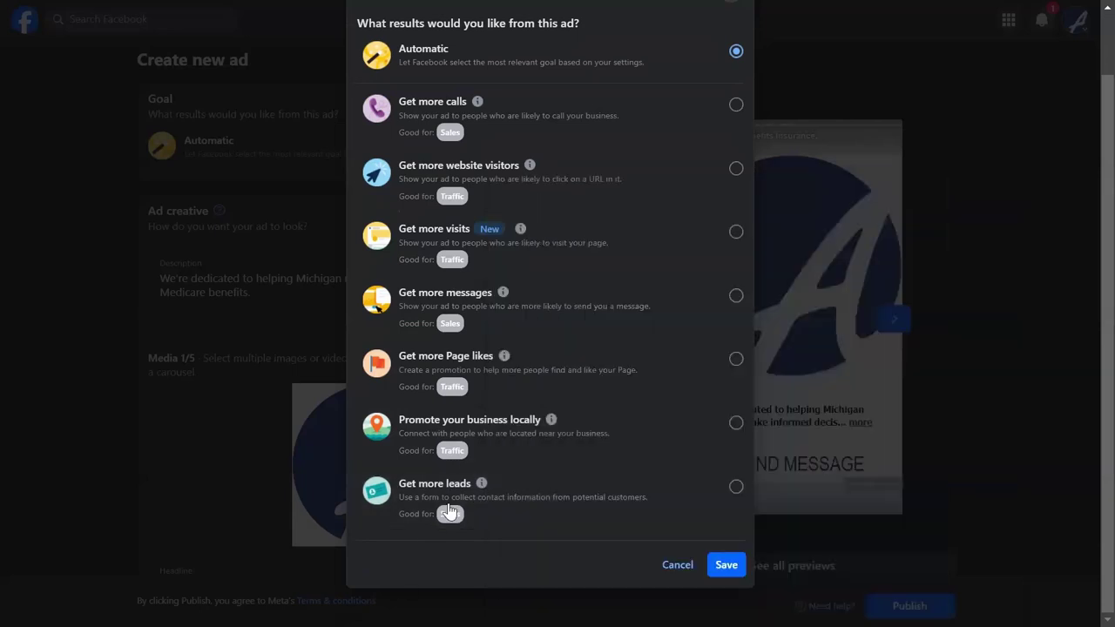
left_click(736, 488)
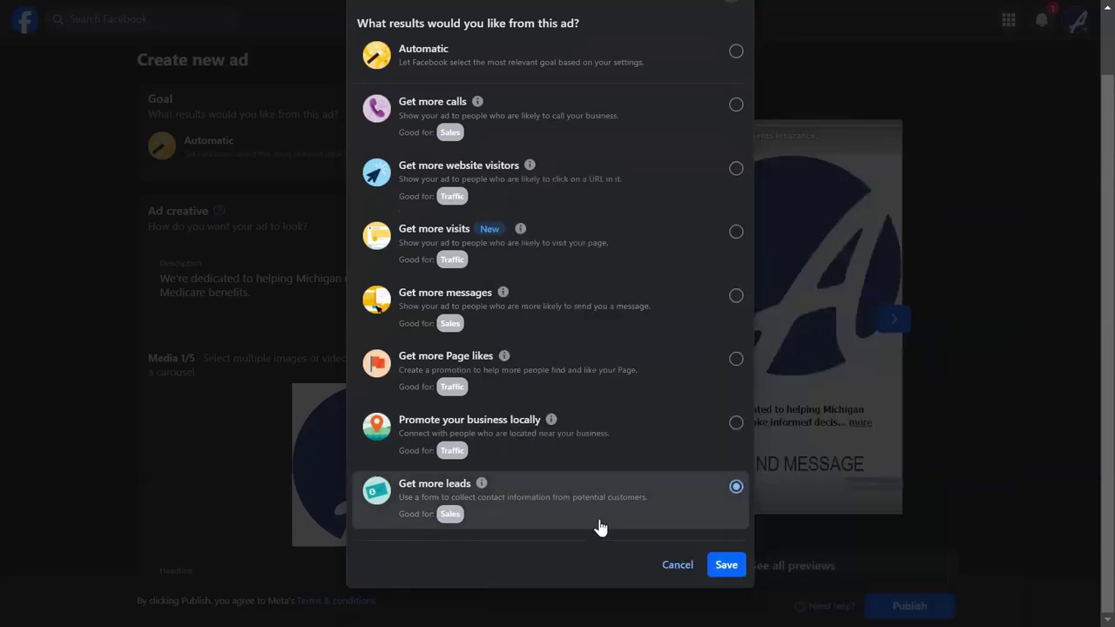
left_click(732, 567)
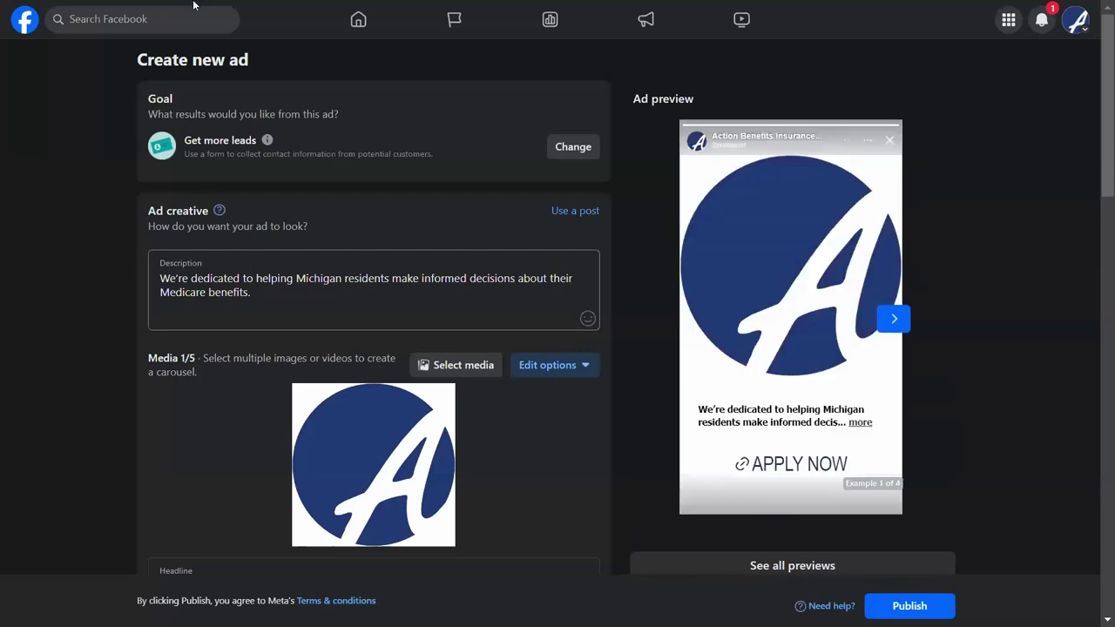
- Replace the ad description with the prepared Medicare Advantage text for people who recently moved, are retiring soon or are turning 65
left_click(303, 299)
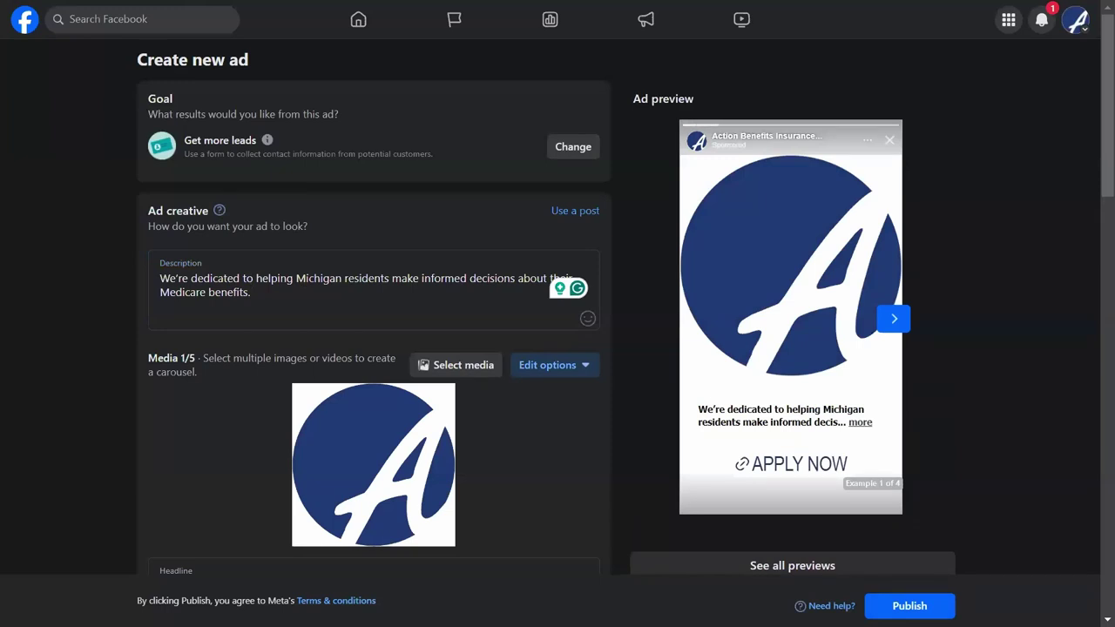
left_click(265, 300)
key("ctrl+a")
key("ctrl+v")
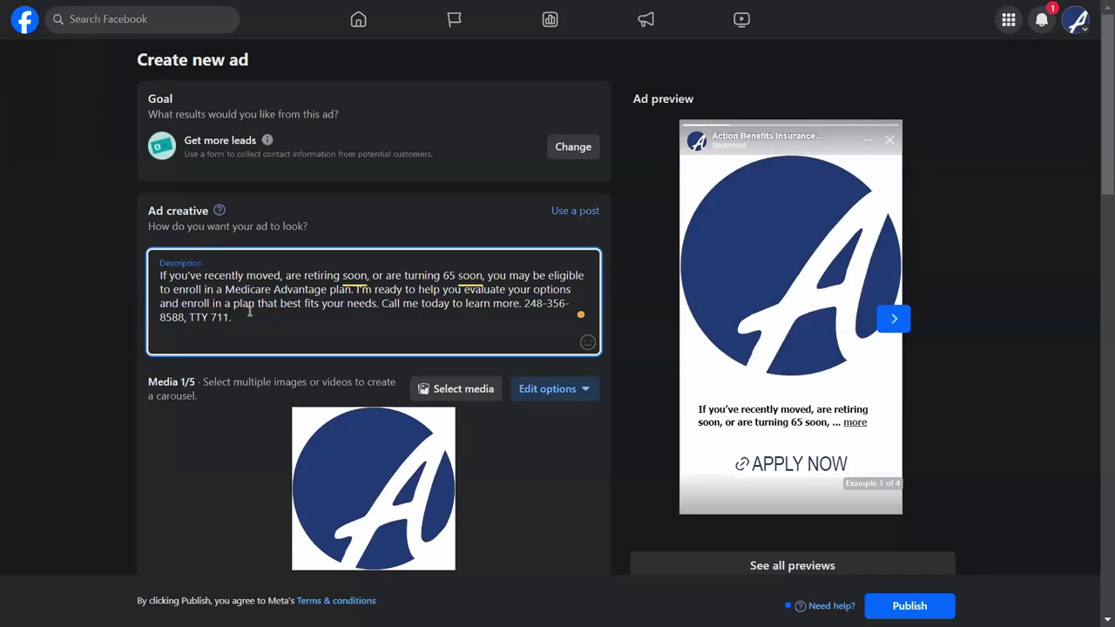
left_click_drag(249, 320, 124, 274)
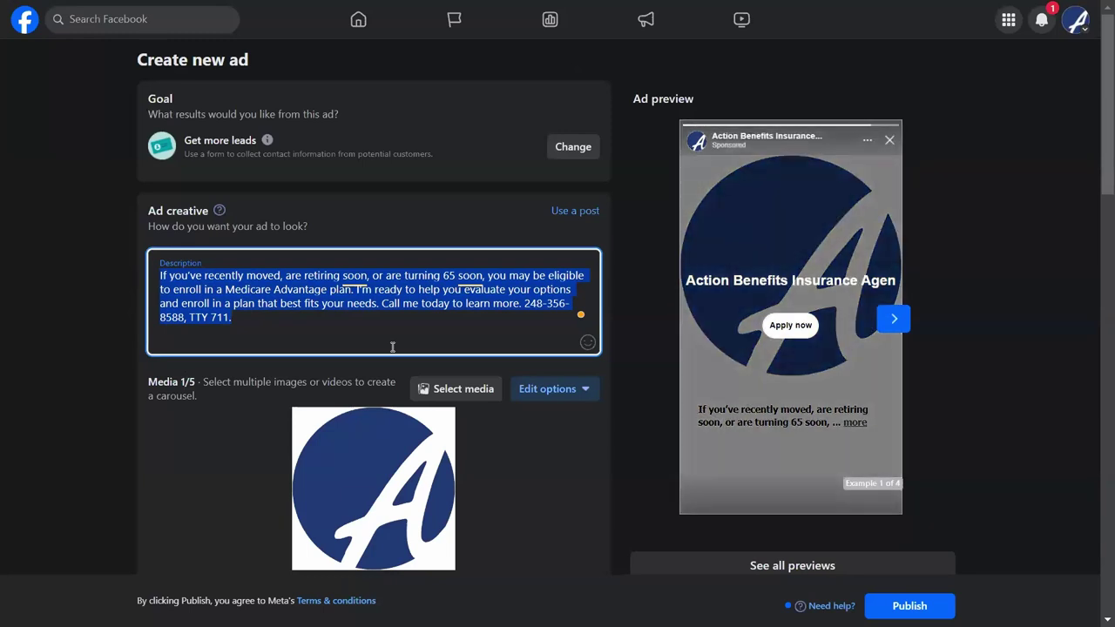
left_click(345, 333)
key("ctrl+a")
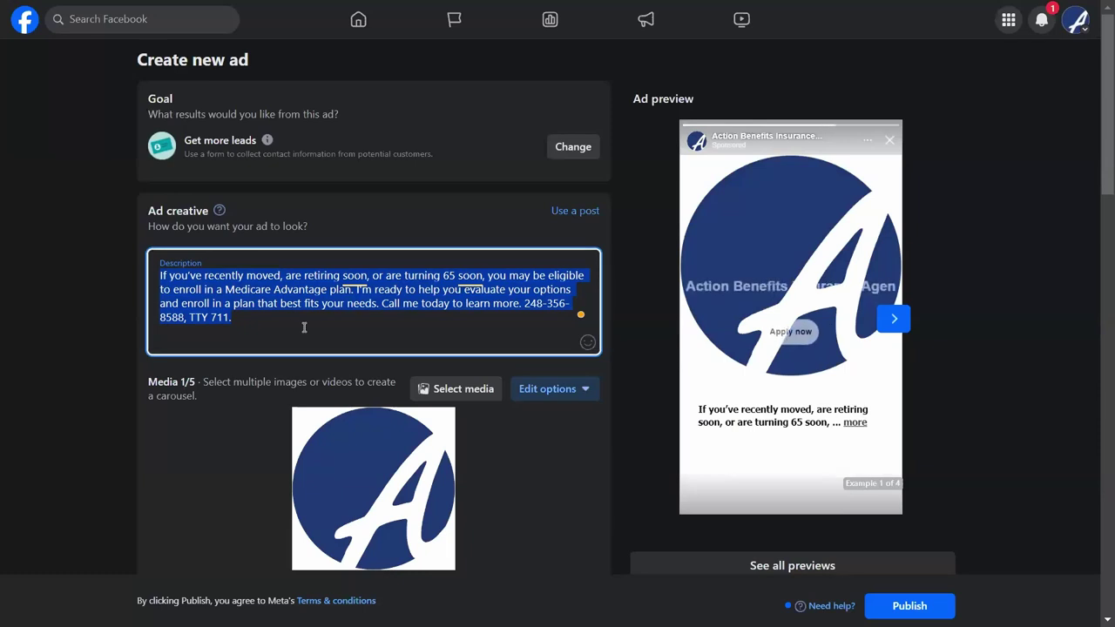
- Replace the ad's logo image with the "Recently moved?" video from the favorites and play it in the ad preview
scroll(219, 244, "down", 1)
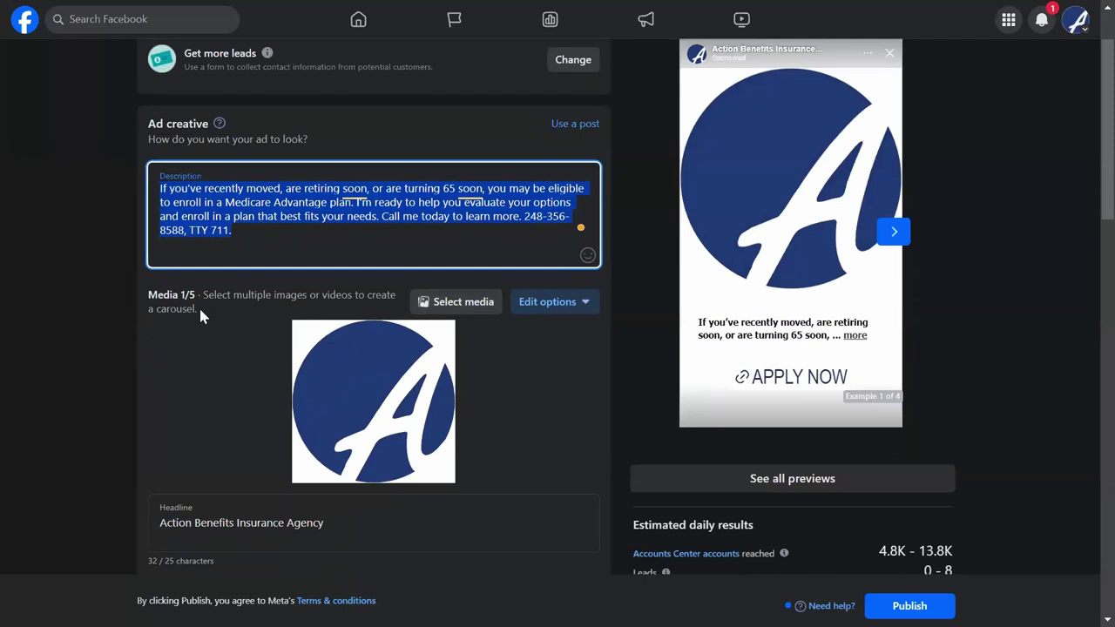
left_click(463, 303)
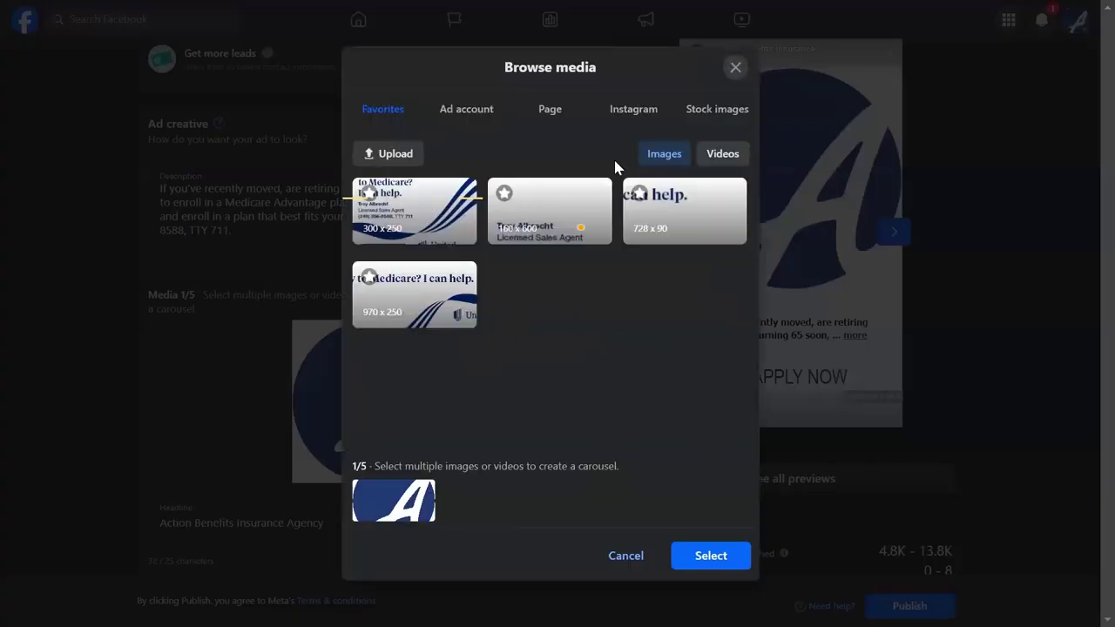
left_click(725, 156)
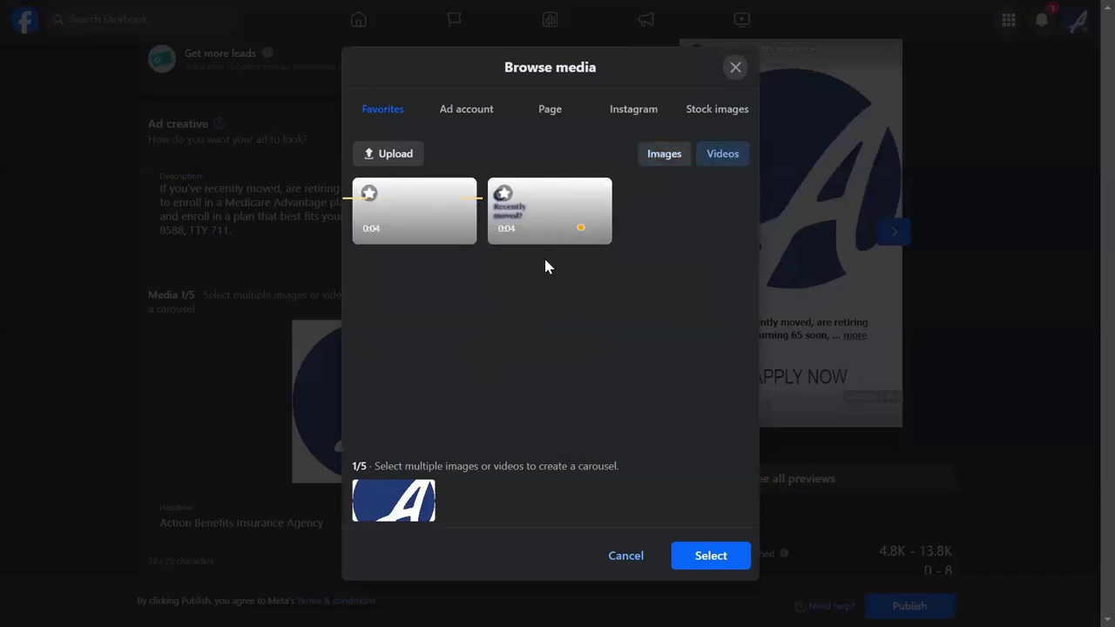
left_click(536, 211)
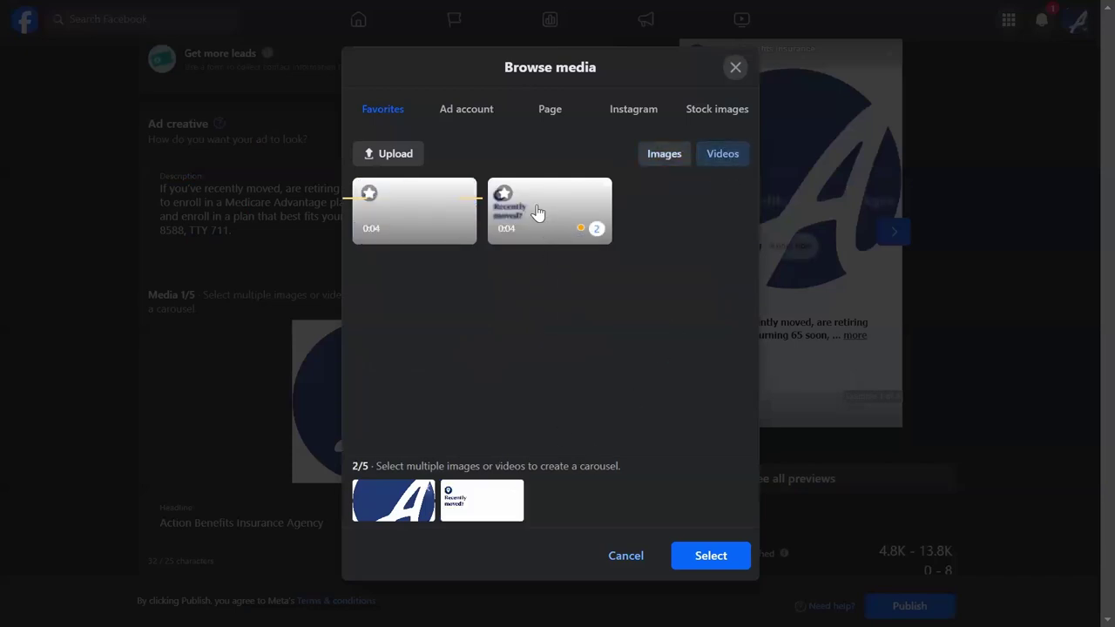
left_click(425, 490)
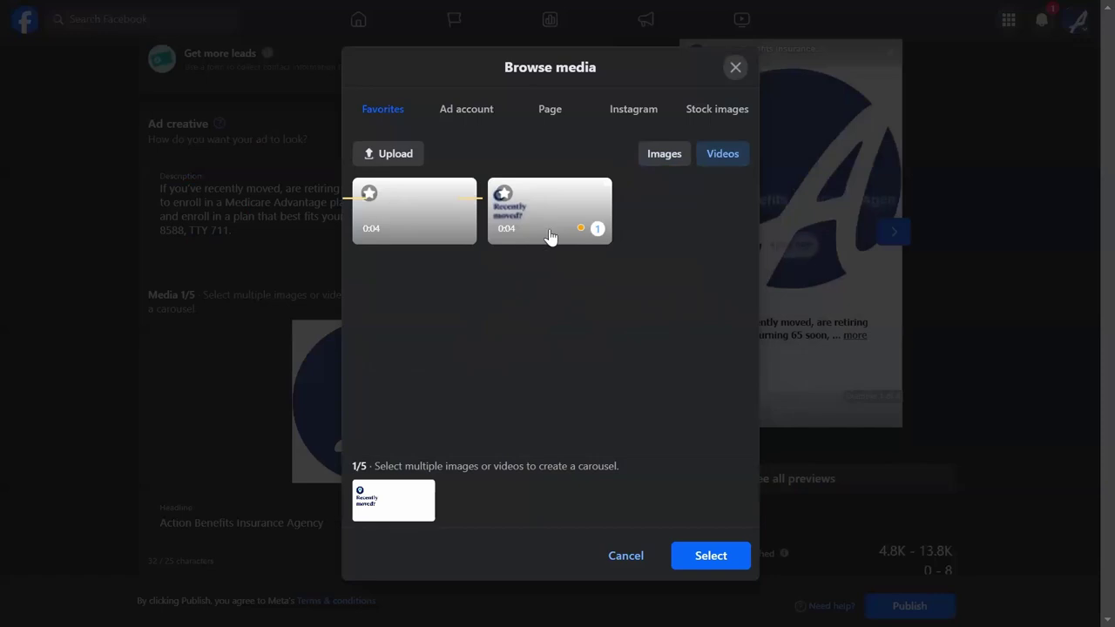
left_click(704, 557)
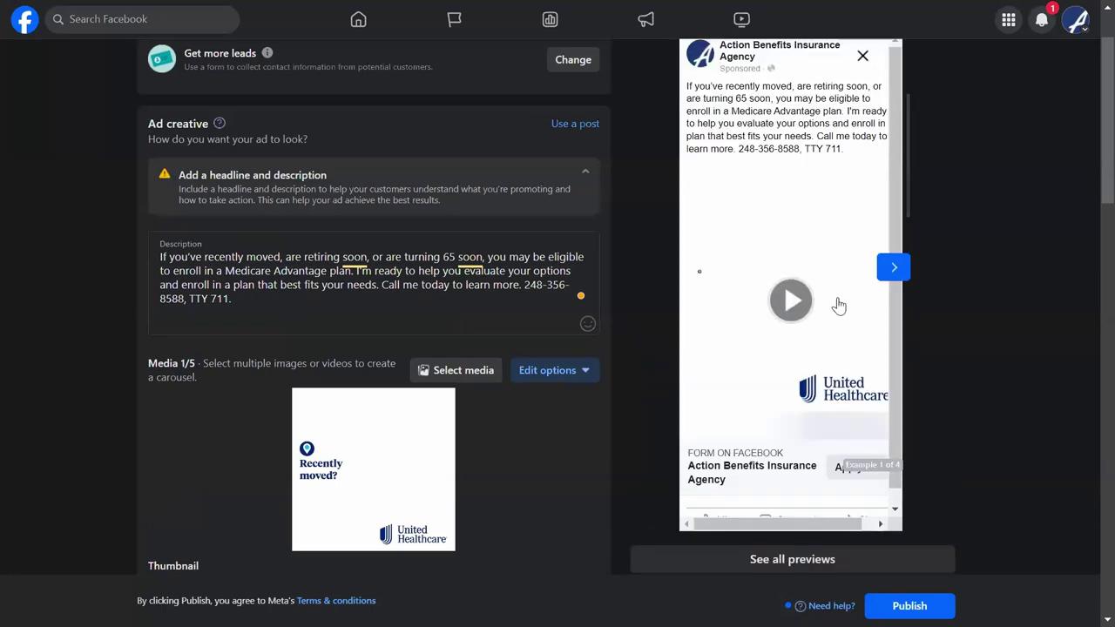
left_click(788, 302)
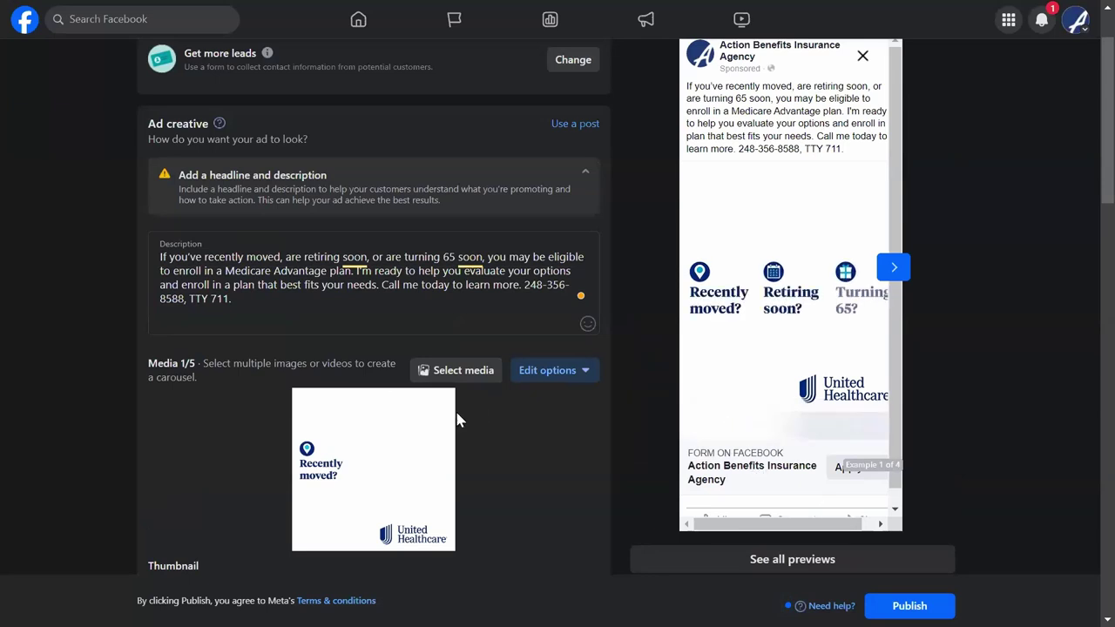
- Choose the first suggested image as the video's thumbnail and check it in the ad preview
scroll(485, 427, "down", 2)
scroll(494, 294, "down", 2)
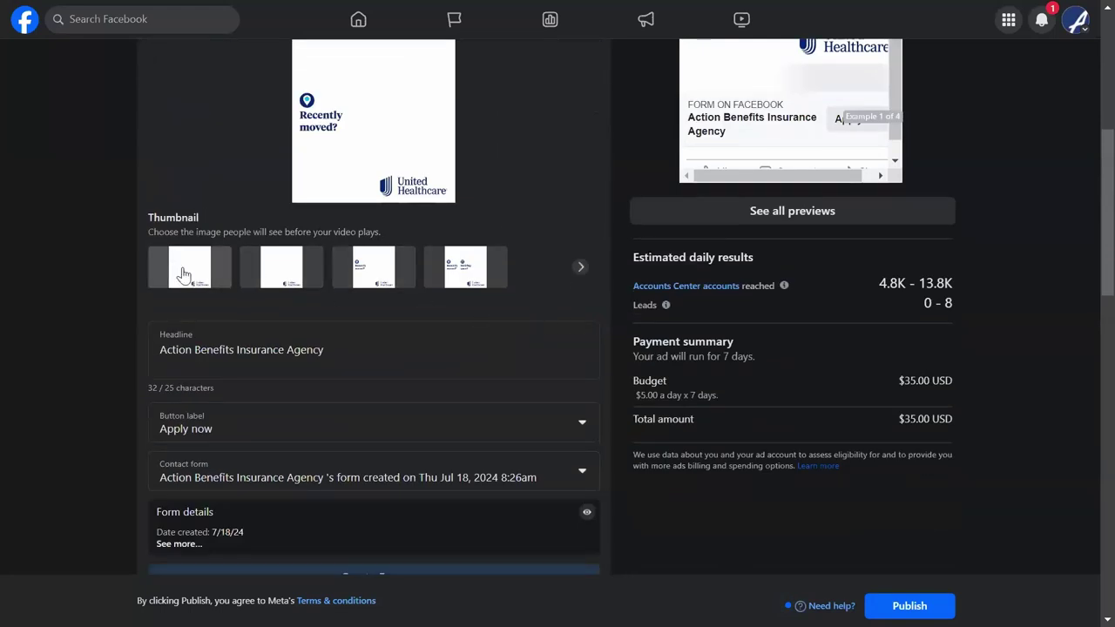
left_click(183, 275)
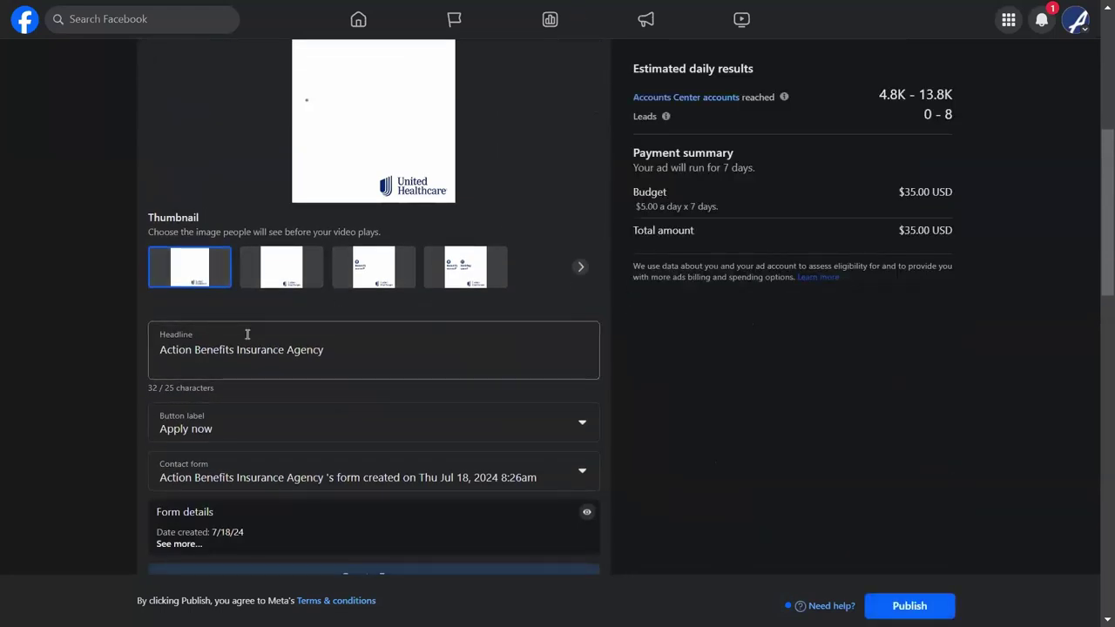
scroll(287, 356, "up", 4)
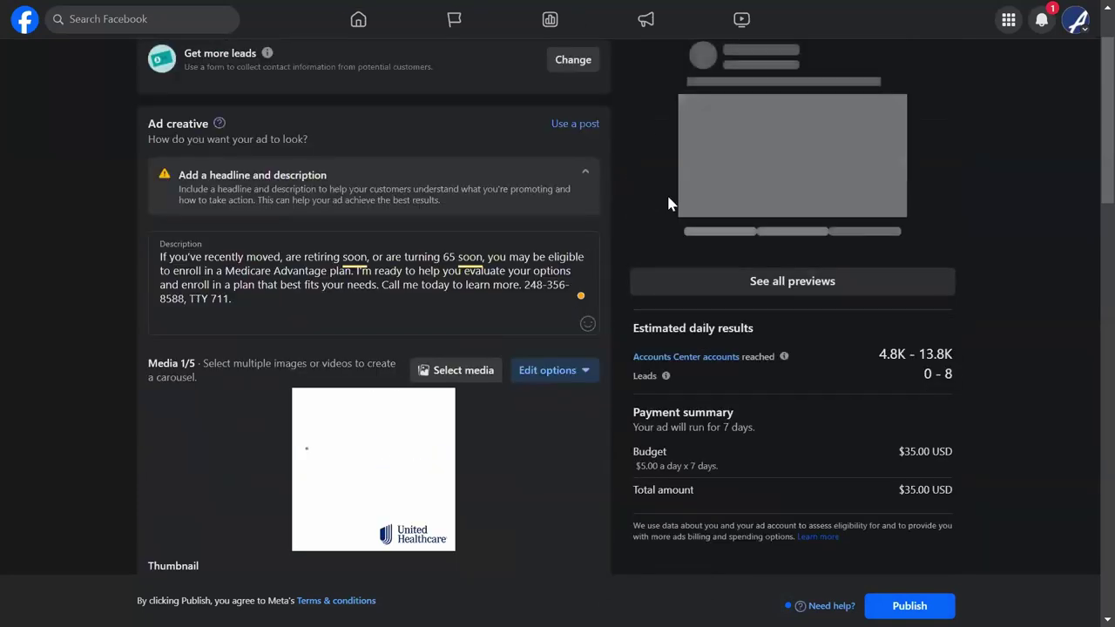
scroll(716, 214, "up", 1)
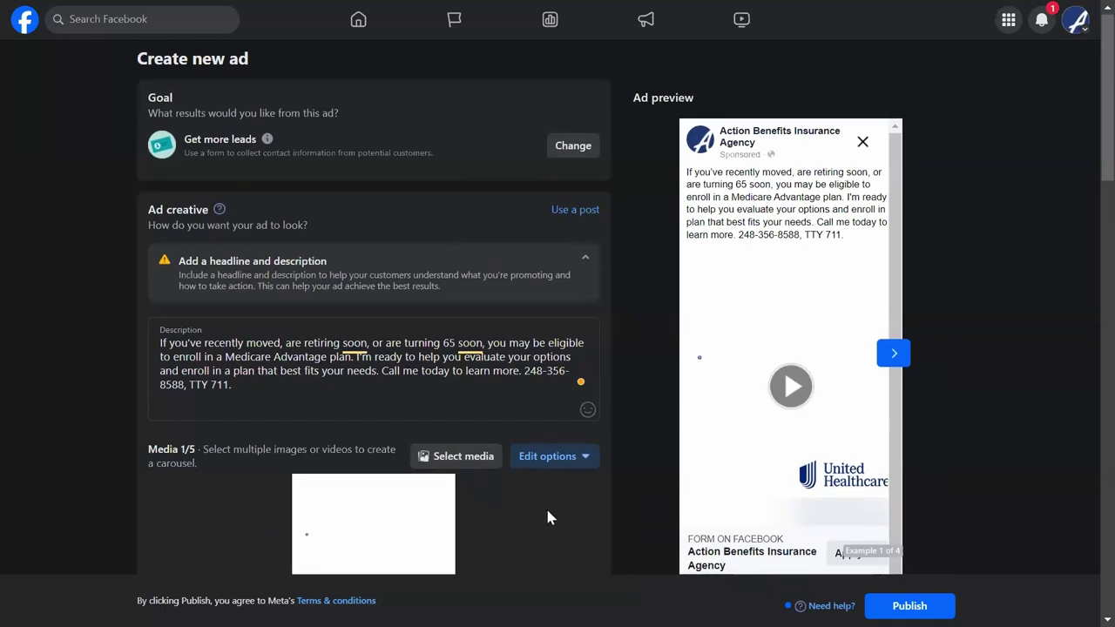
- Replace the ad headline with "Get local Medicare help."
scroll(545, 505, "down", 5)
triple_click(266, 264)
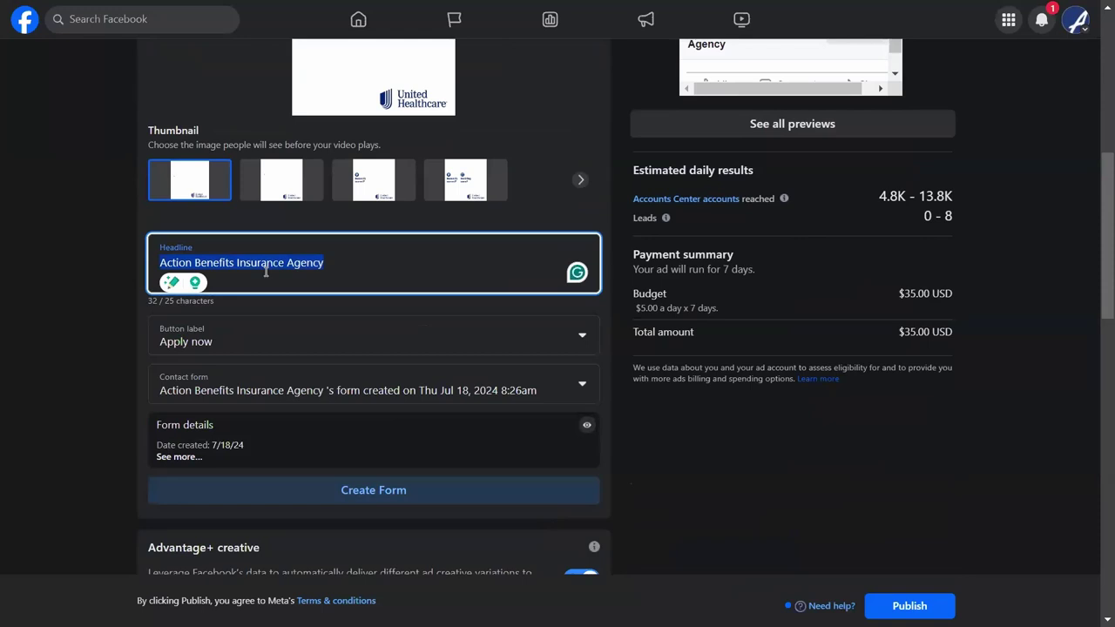
type("Get I")
type("ocal")
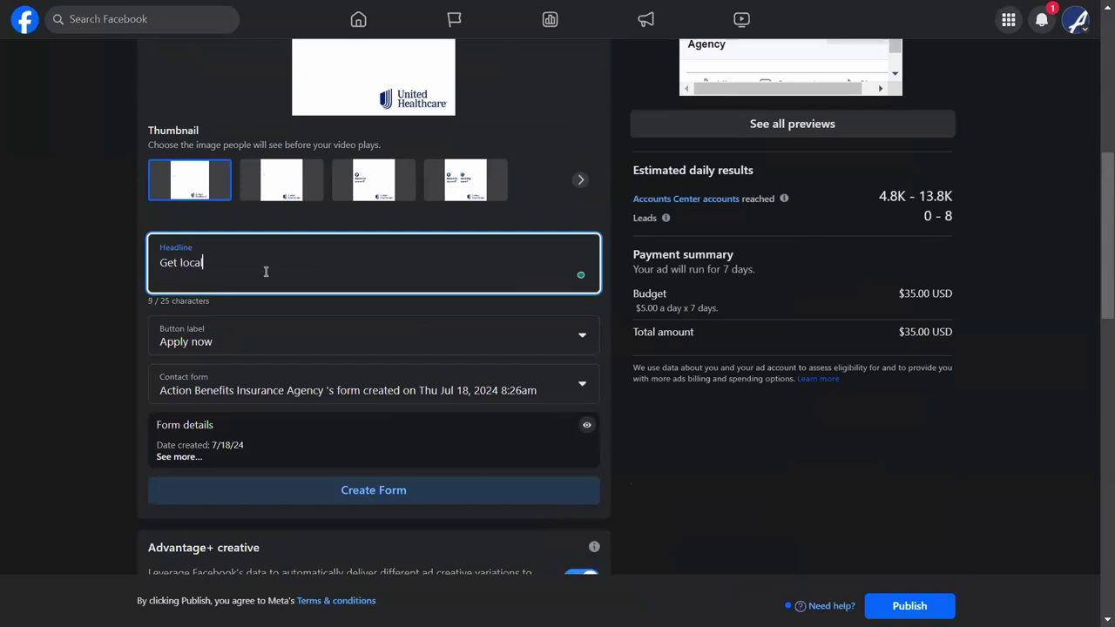
type(" Medicare help.")
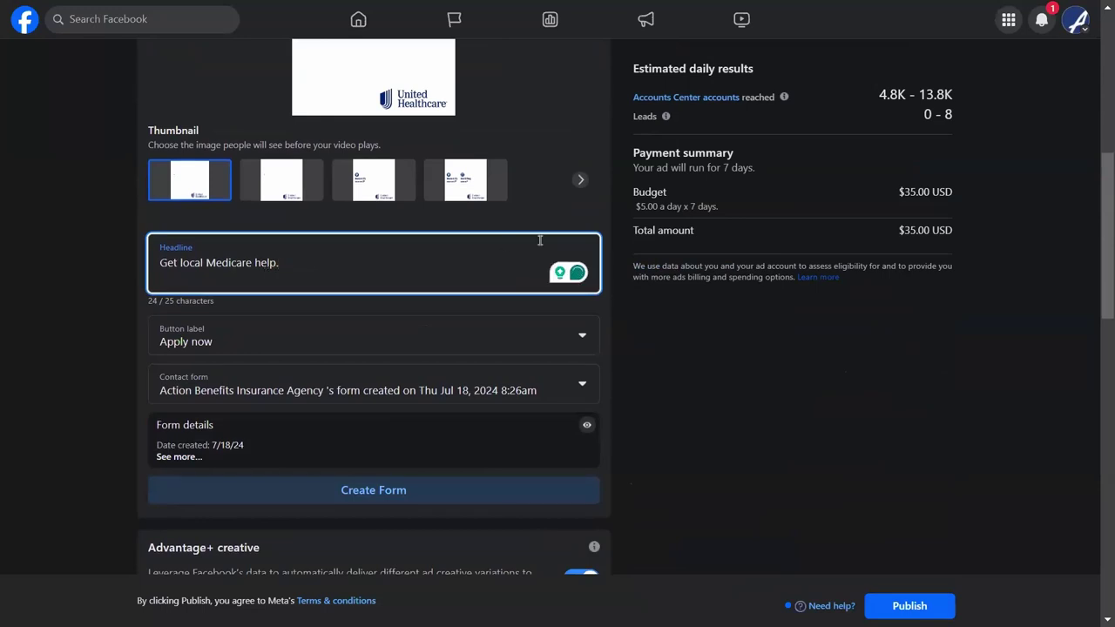
scroll(540, 239, "up", 6)
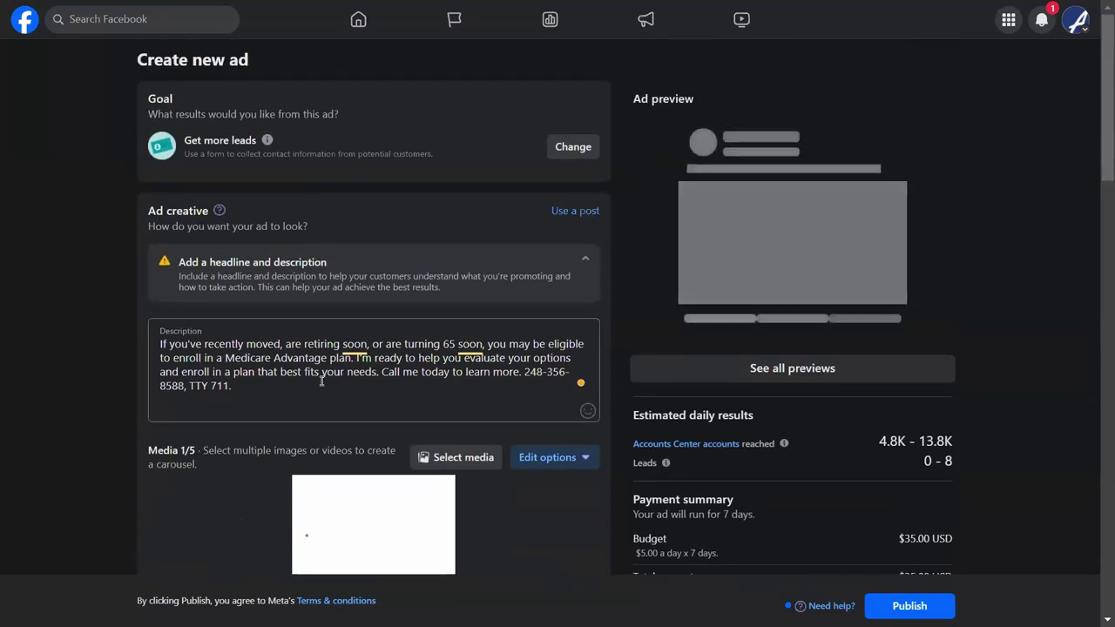
scroll(321, 381, "down", 5)
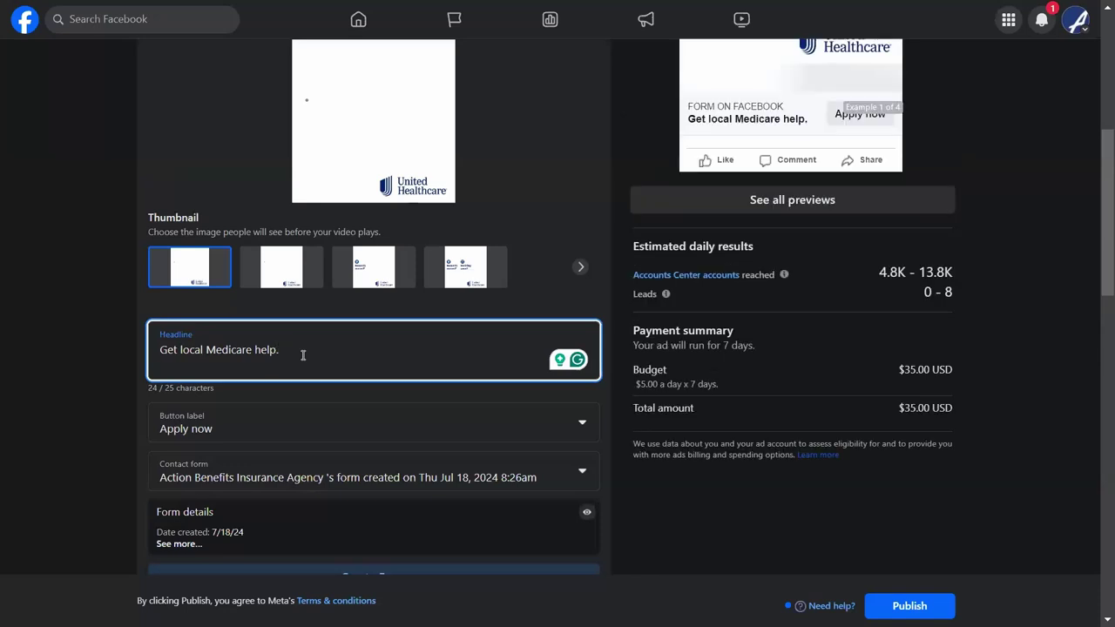
- Check the headline in the ad preview and set the ad's button label to Learn more
scroll(351, 326, "down", 1)
scroll(667, 281, "up", 2)
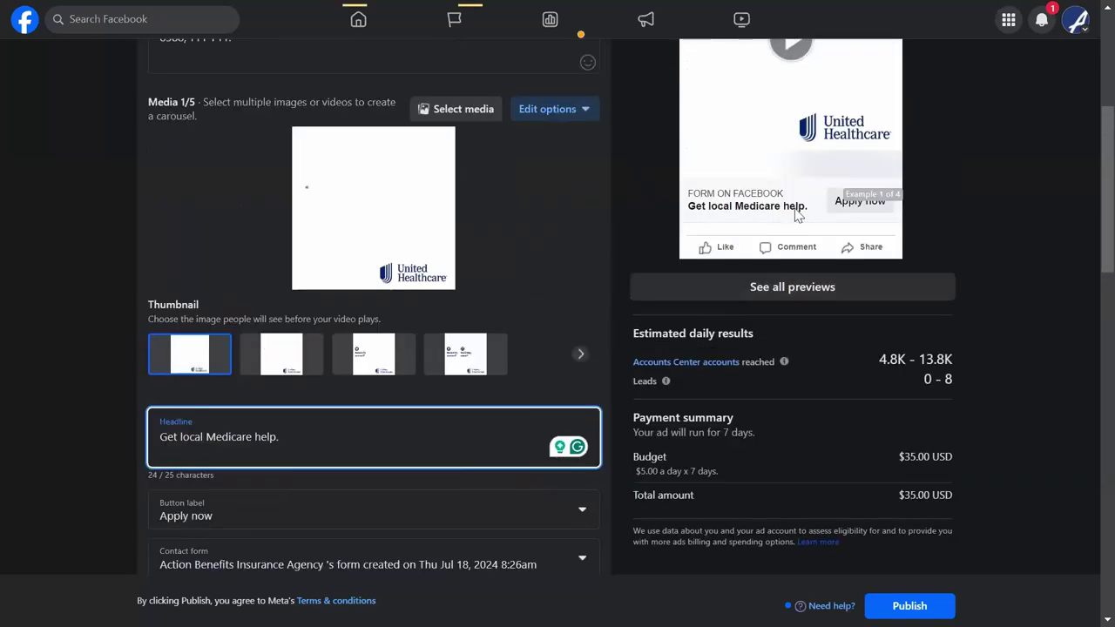
left_click(478, 515)
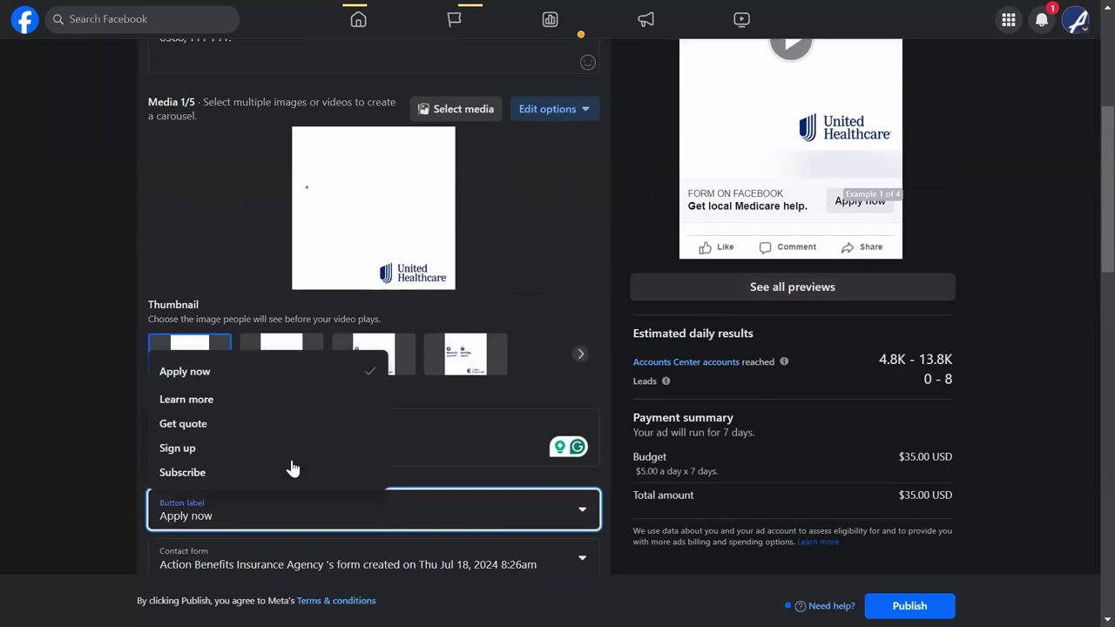
left_click(209, 398)
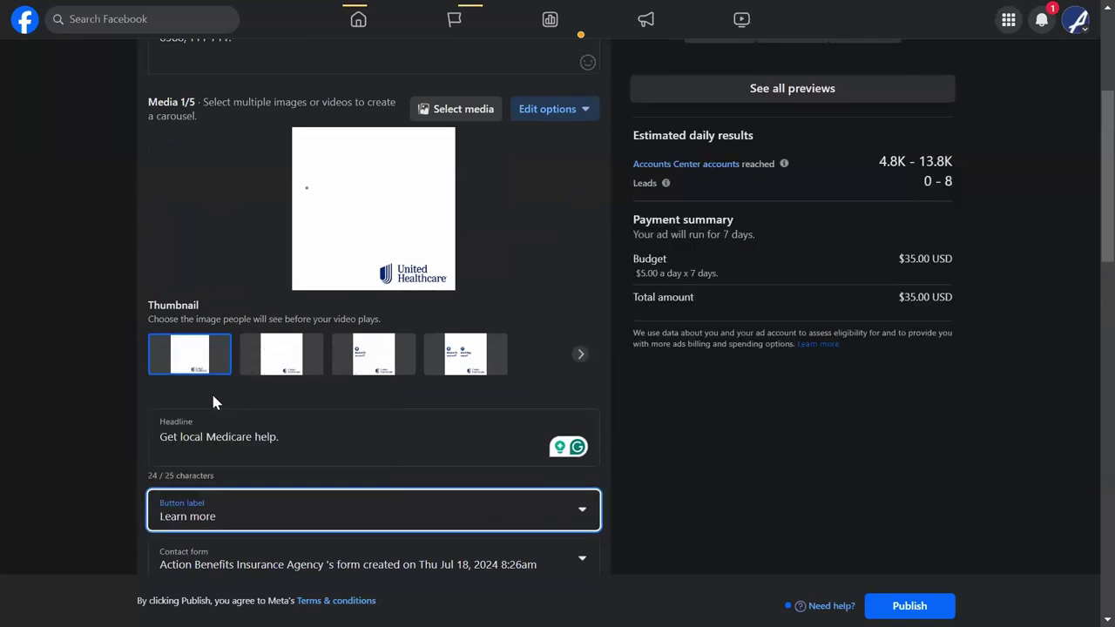
- Look through the available button labels and keep Learn more selected for the ad
left_click(279, 524)
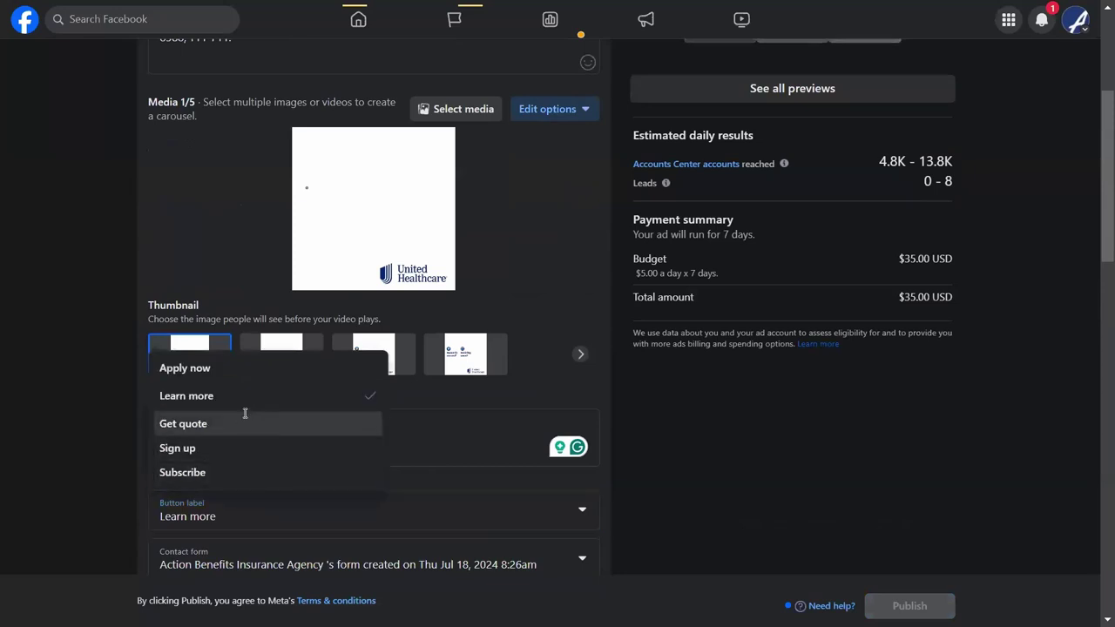
left_click(247, 420)
left_click(222, 495)
left_click(232, 399)
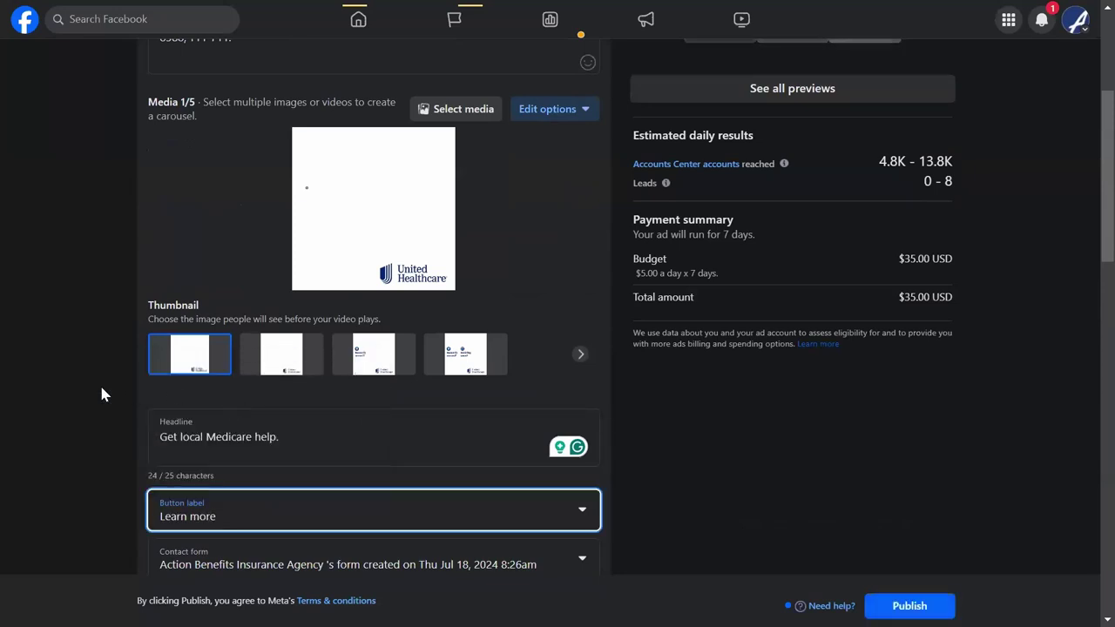
- Start a new contact form for the ad and name it "demo lead form from 2024.07.18"
scroll(233, 418, "down", 2)
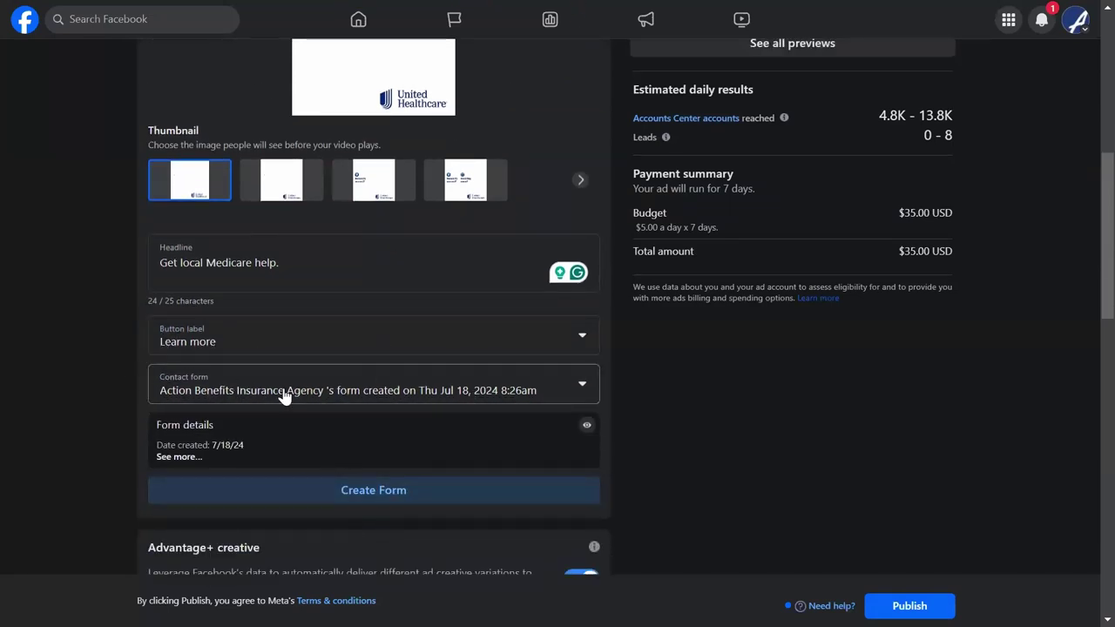
left_click(296, 497)
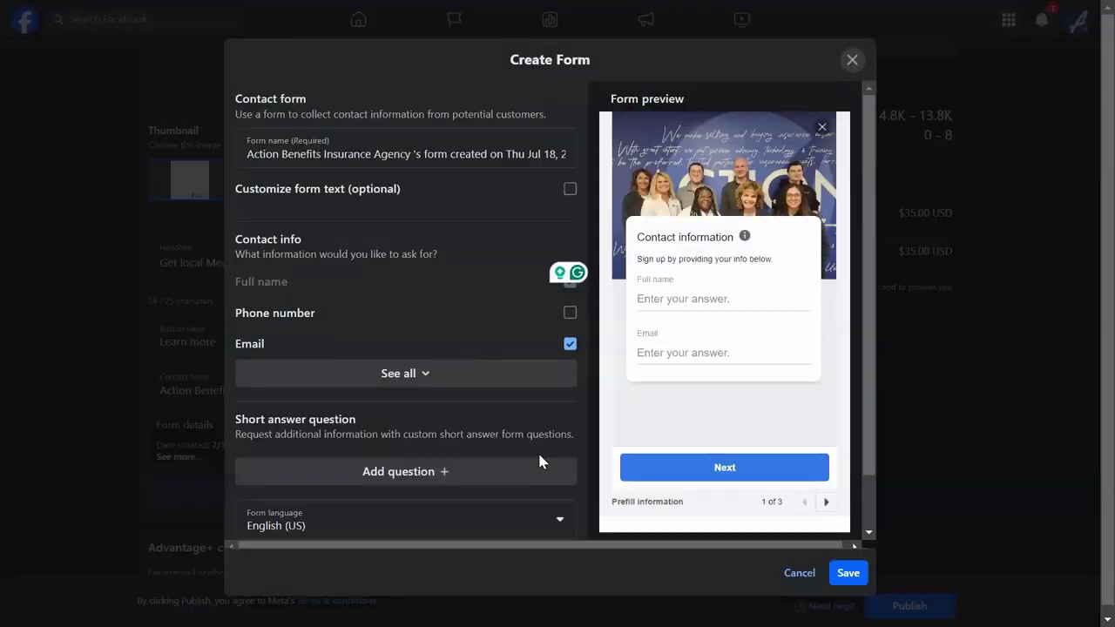
double_click(435, 153)
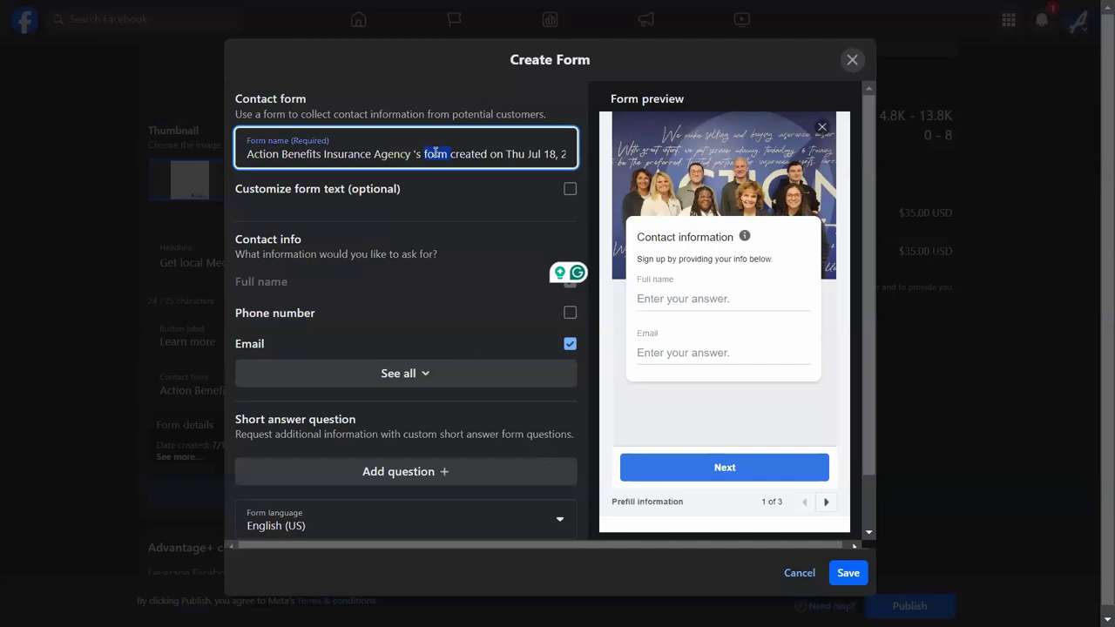
triple_click(435, 153)
type("demo l")
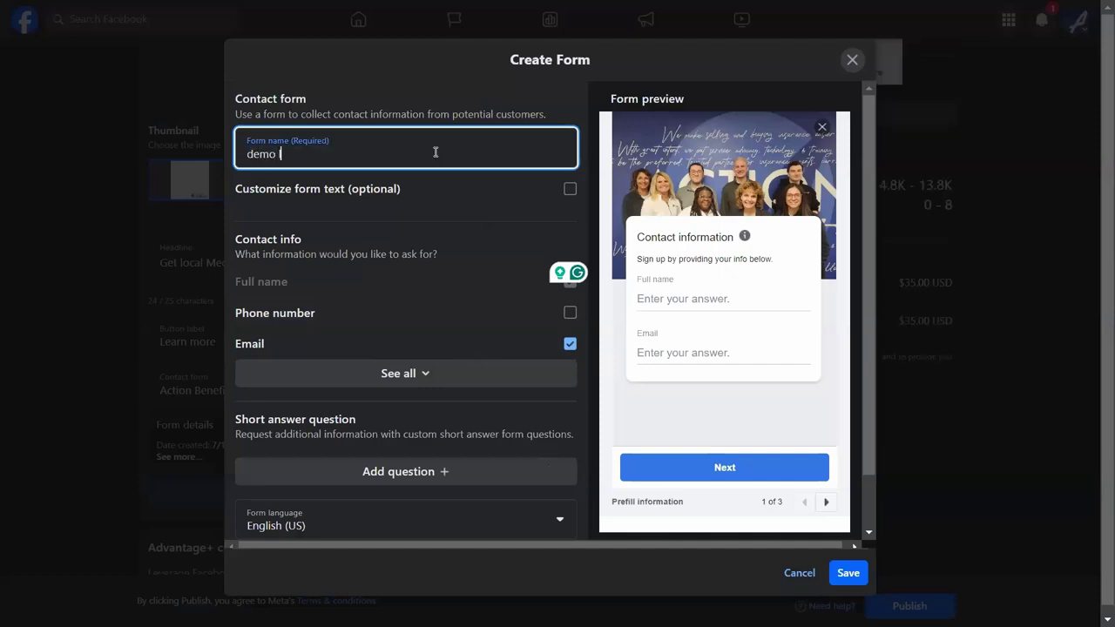
type("ead form f")
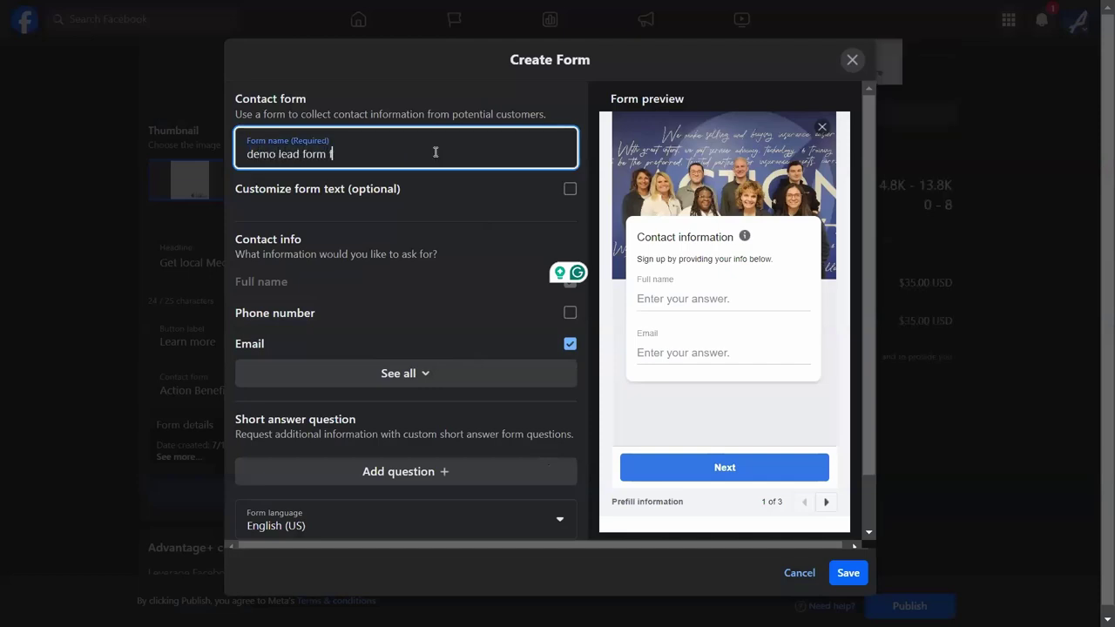
type("rom 07")
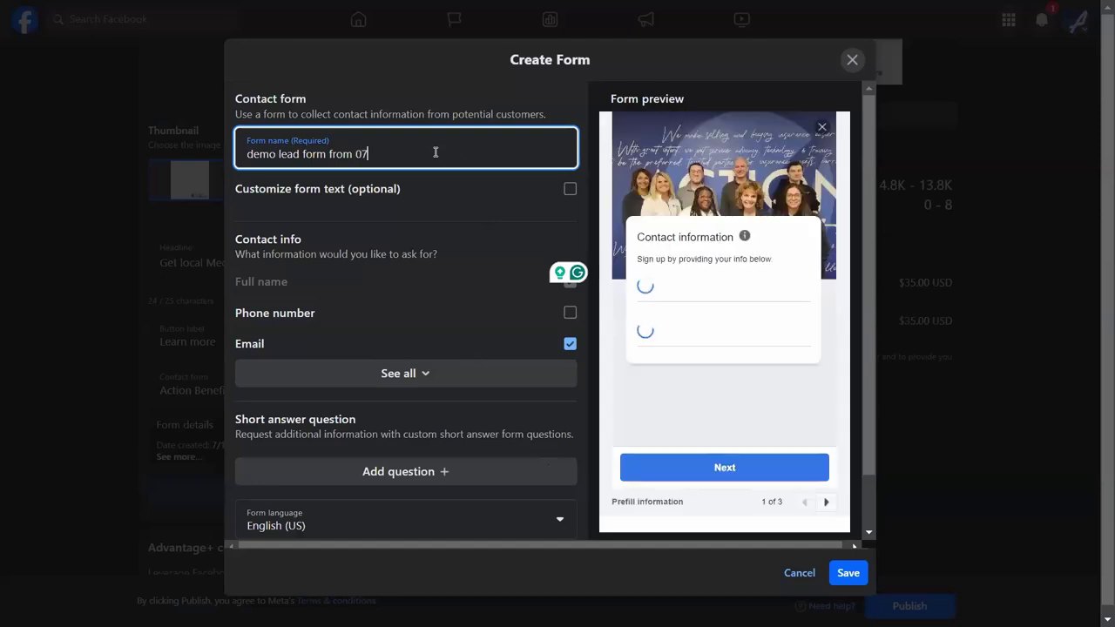
key("BackSpace")
key("BackSpace")
type("2024.07.1")
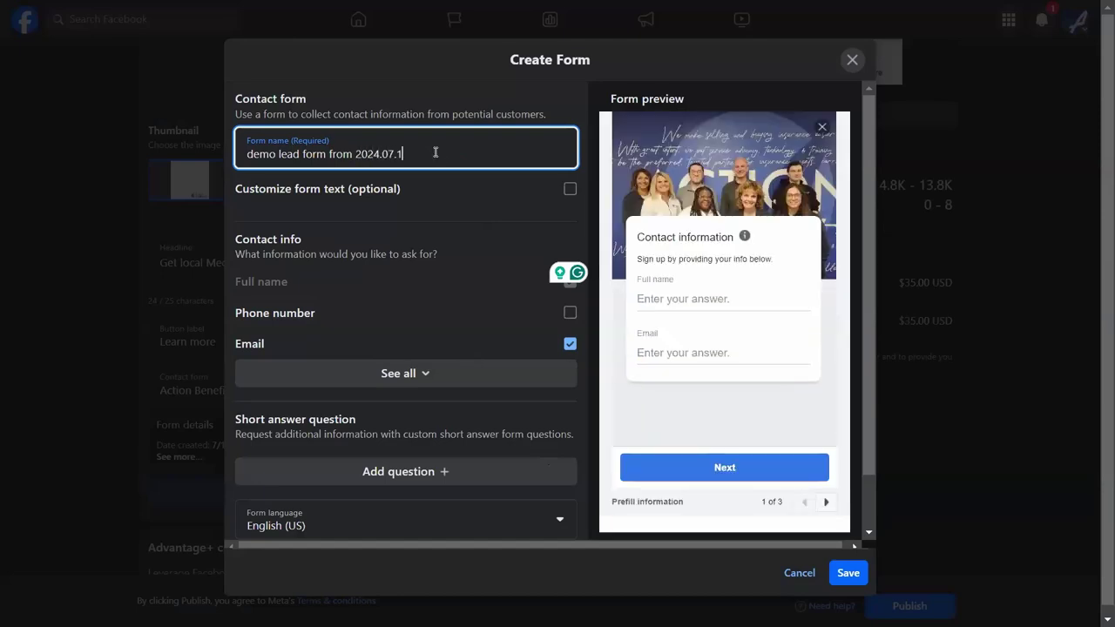
type("8")
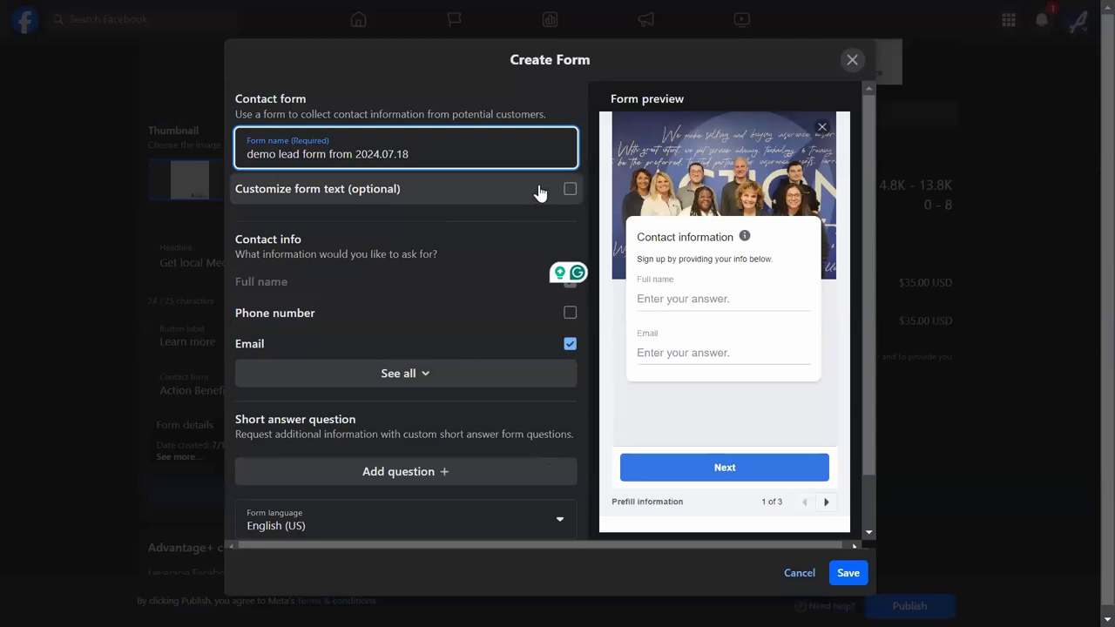
- Enable customized form text and set the description to "Yes! Have a licensed insurance agent contact me about my options."
left_click(569, 188)
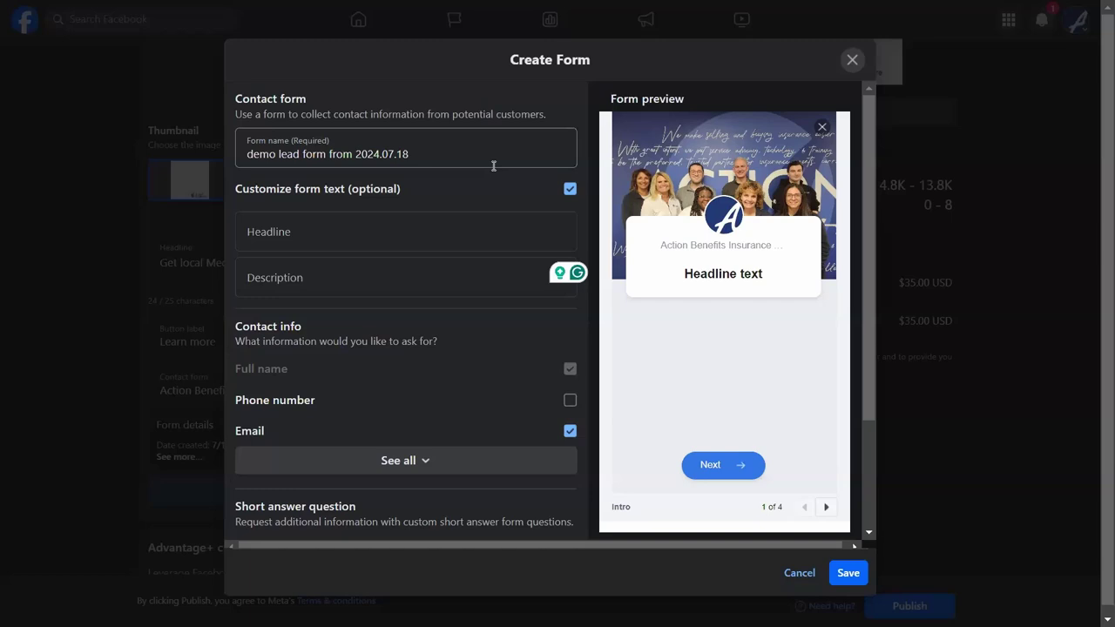
left_click(338, 281)
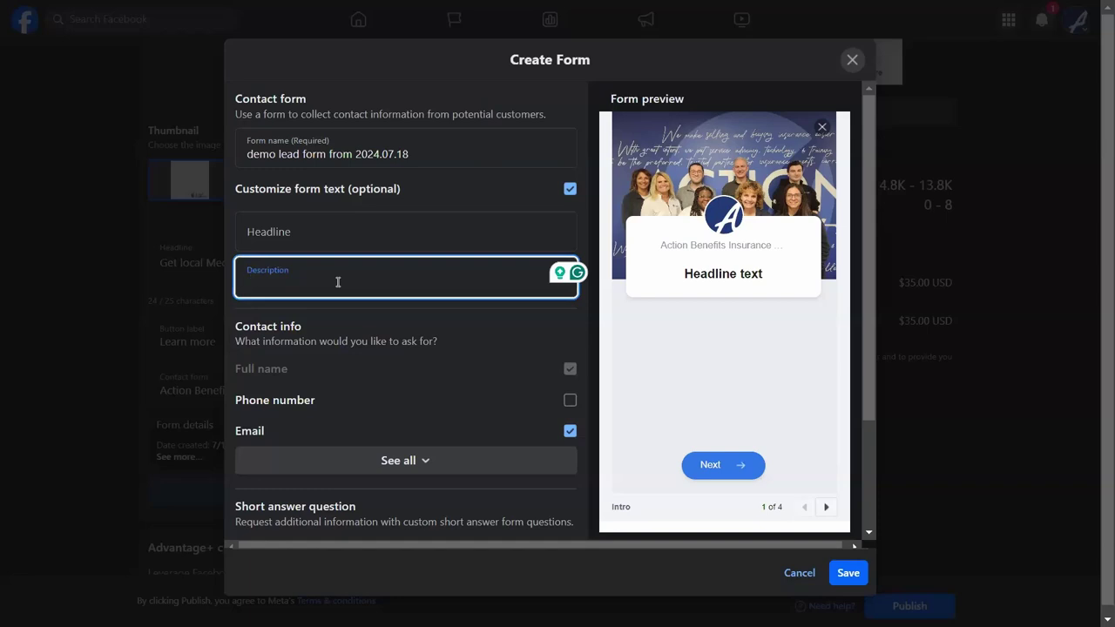
type("Yes! Have a licensed insurance agent contact me about my options.")
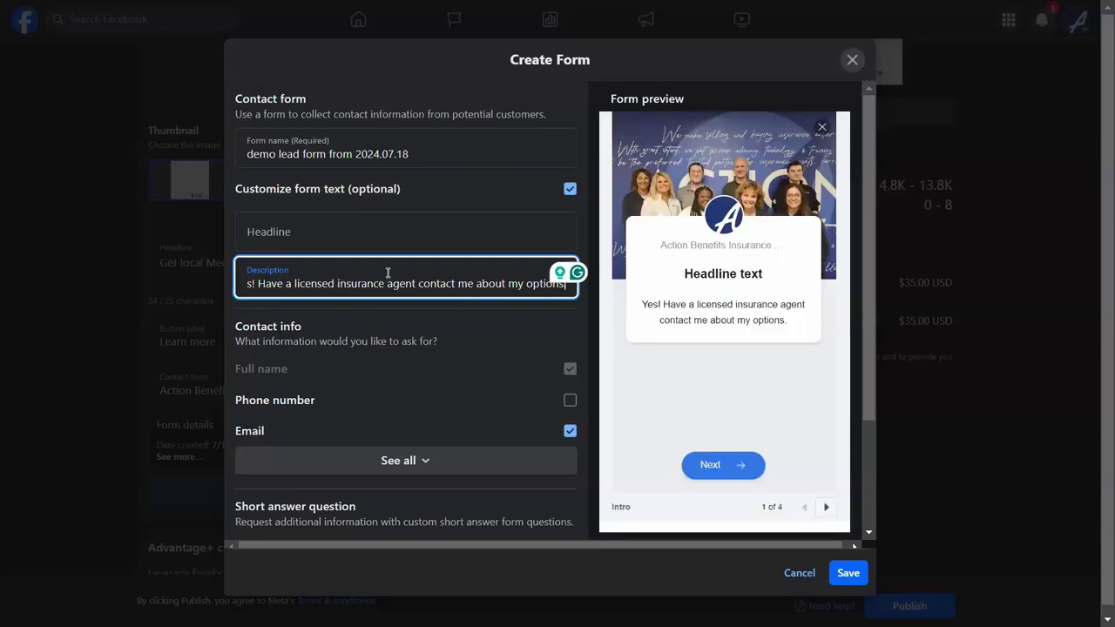
- Set the contact form's headline to "Get local Medicare help."
left_click(321, 236)
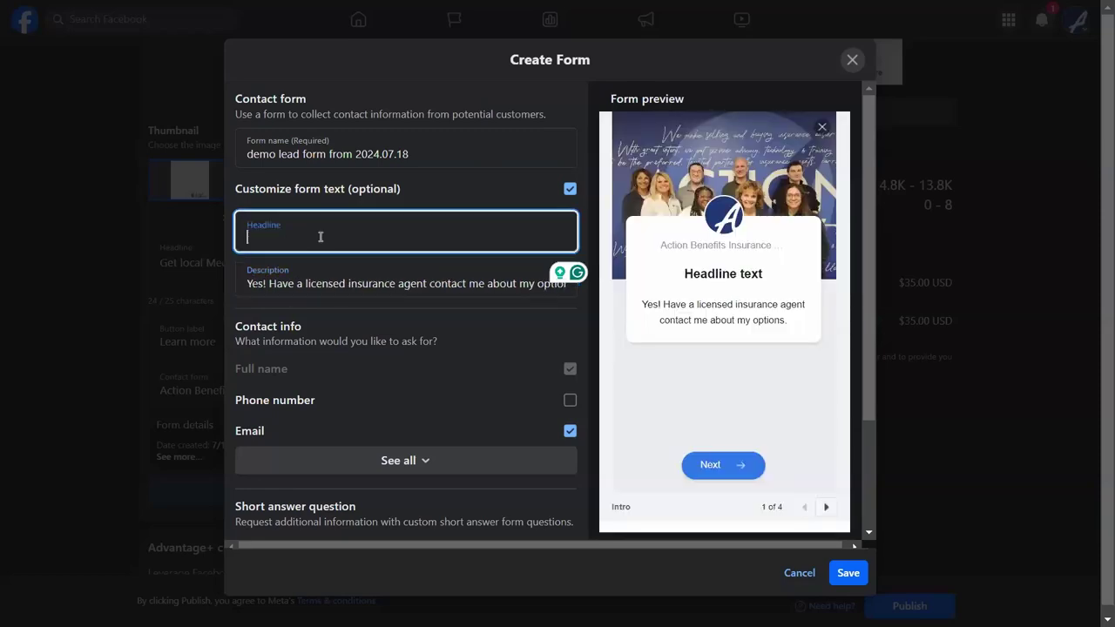
type("Get")
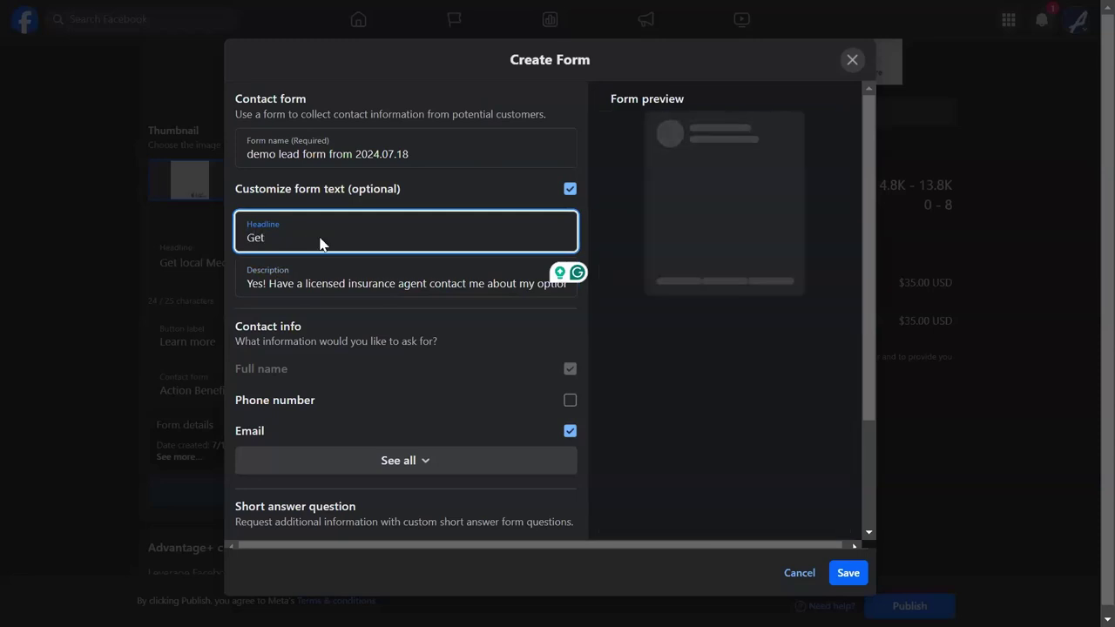
type(" local Med")
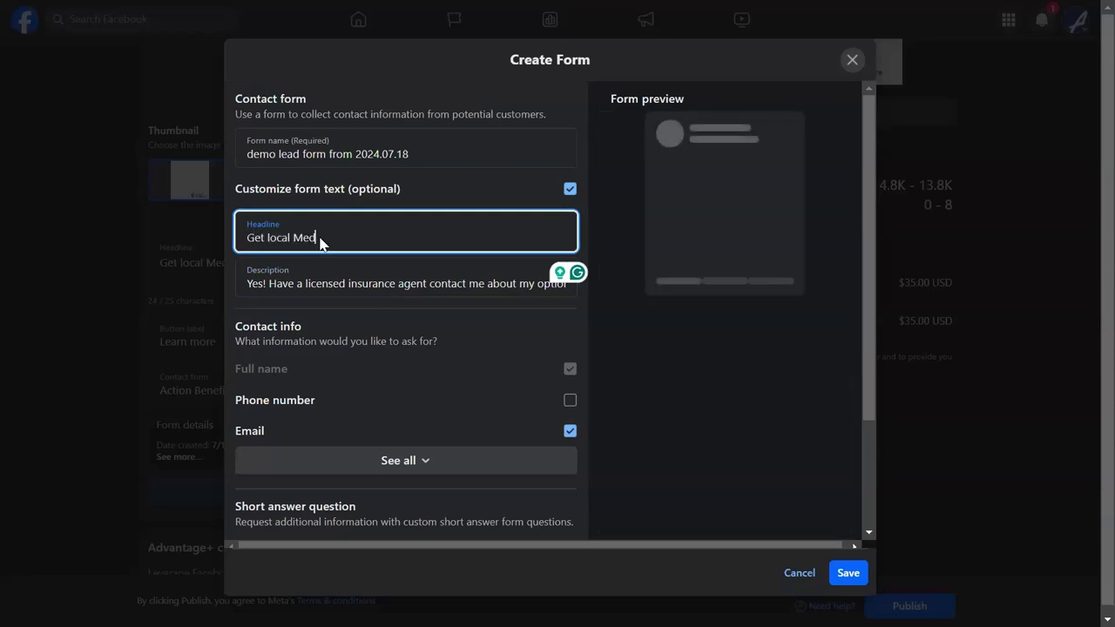
type("icare help.")
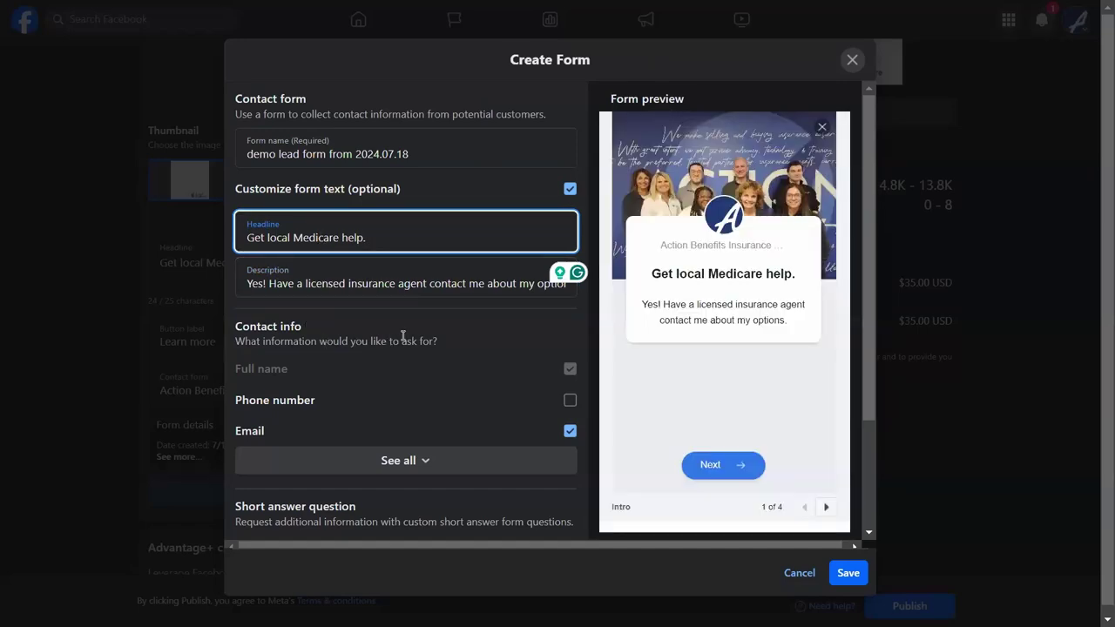
- Look through all the contact info options and add Phone number to the information the form requests
scroll(402, 336, "down", 1)
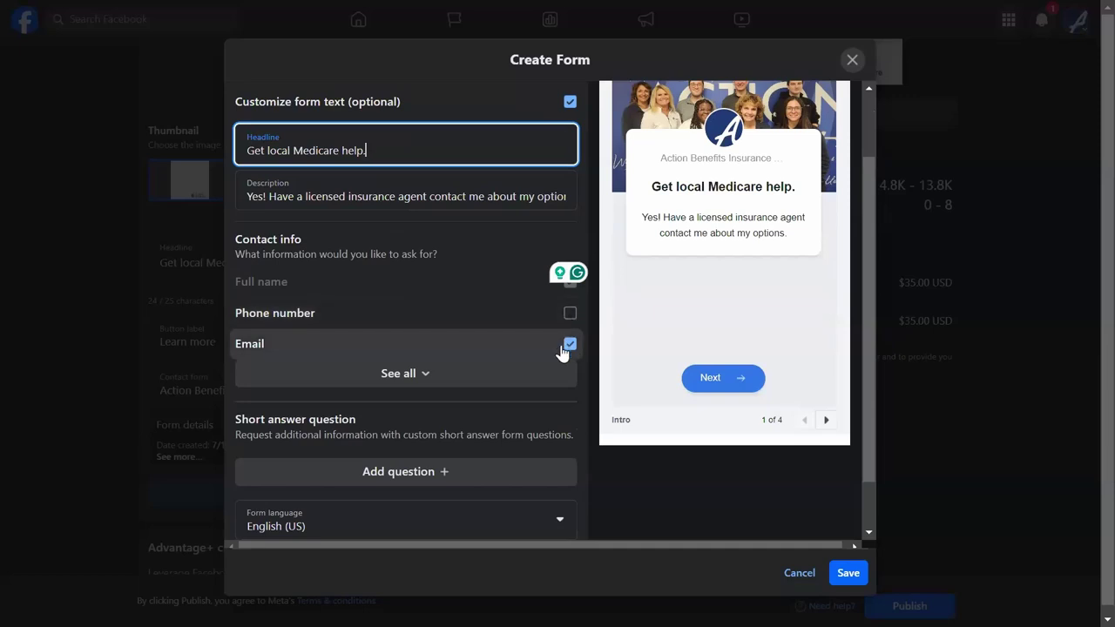
left_click(531, 370)
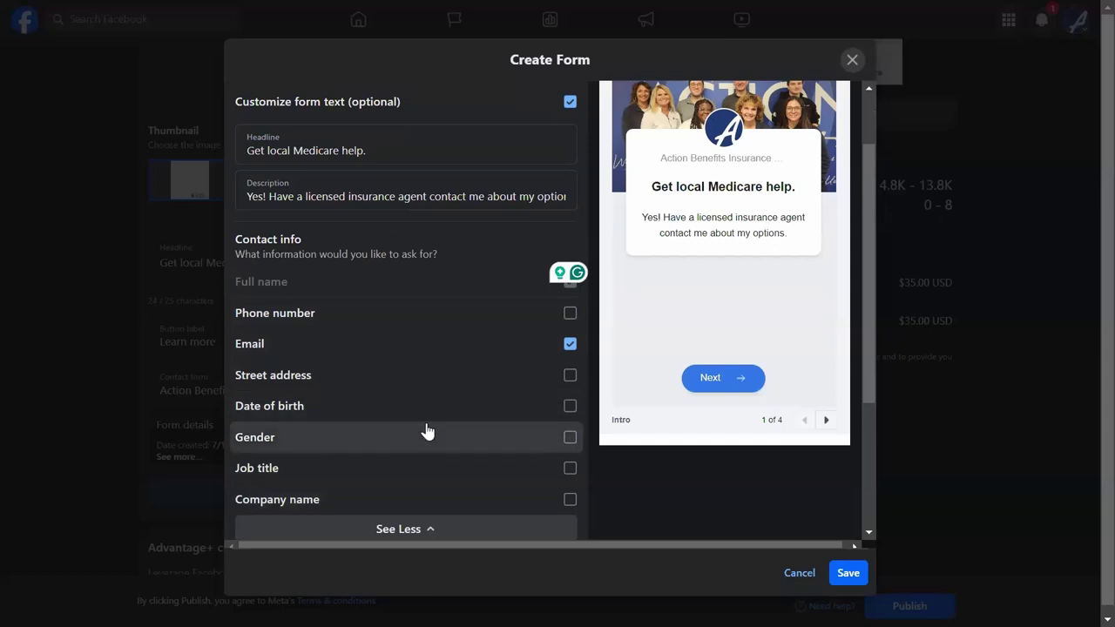
left_click(401, 528)
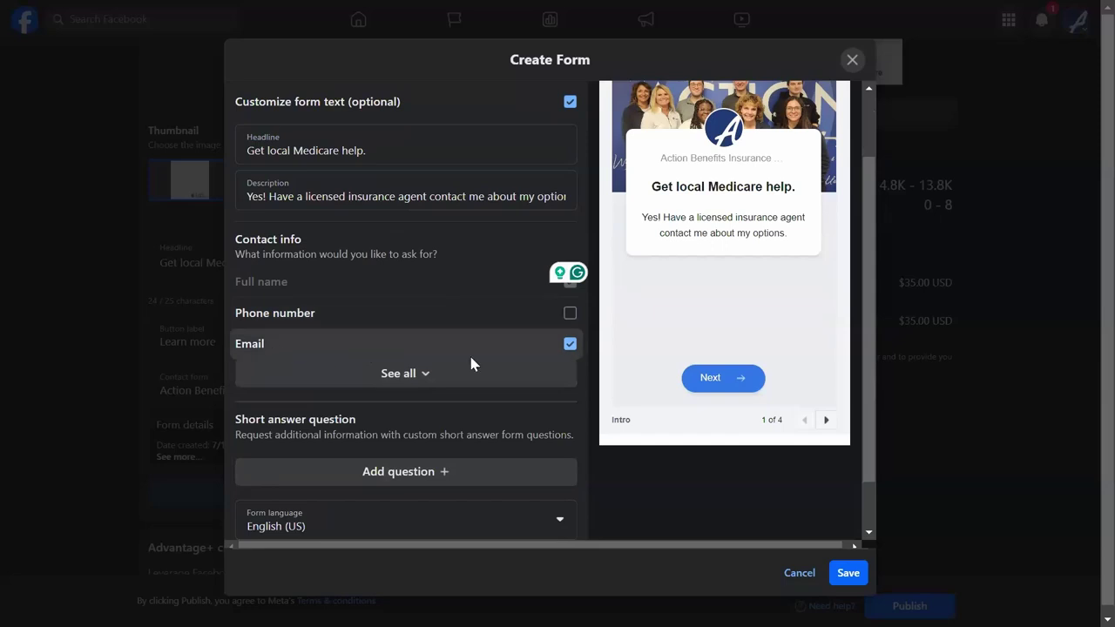
left_click(570, 314)
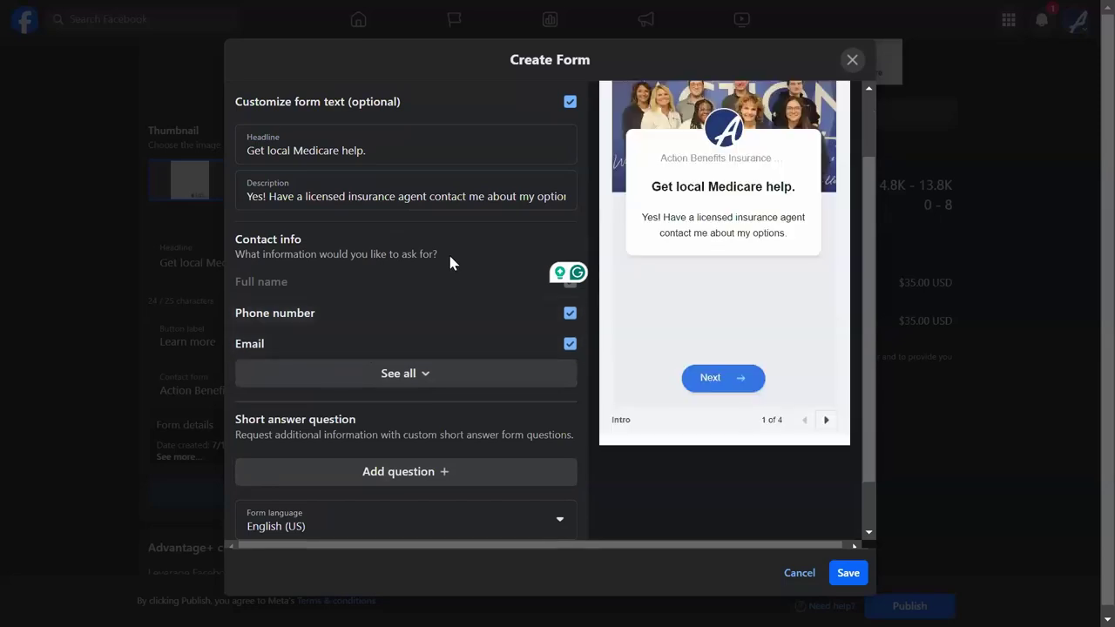
- Page through the form preview from the intro to the contact information and privacy review pages
scroll(413, 337, "down", 1)
scroll(419, 328, "up", 2)
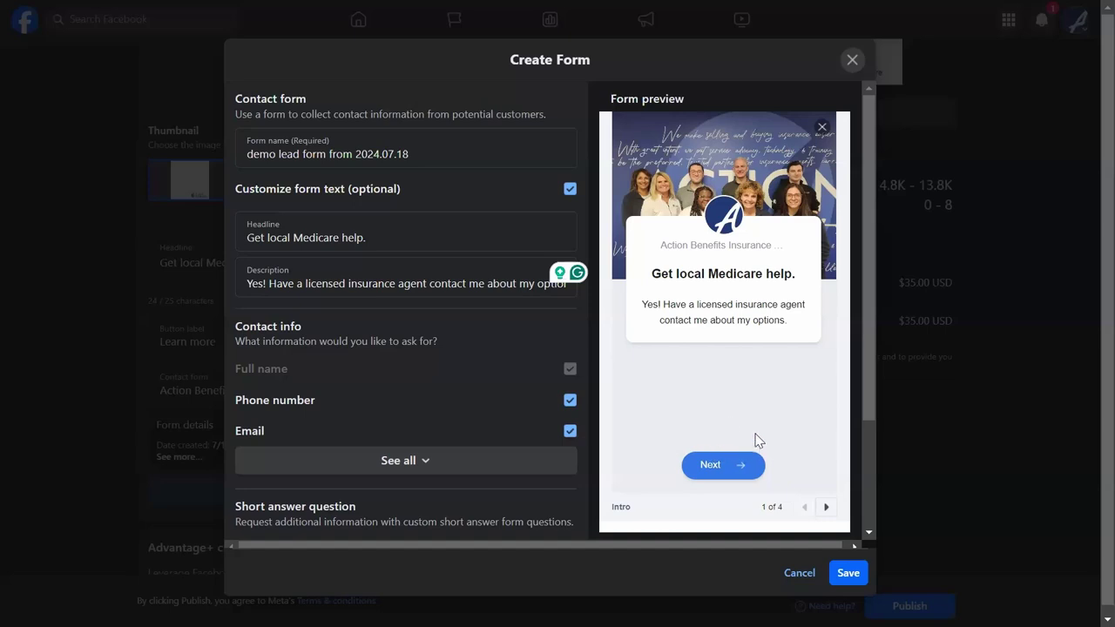
left_click(826, 508)
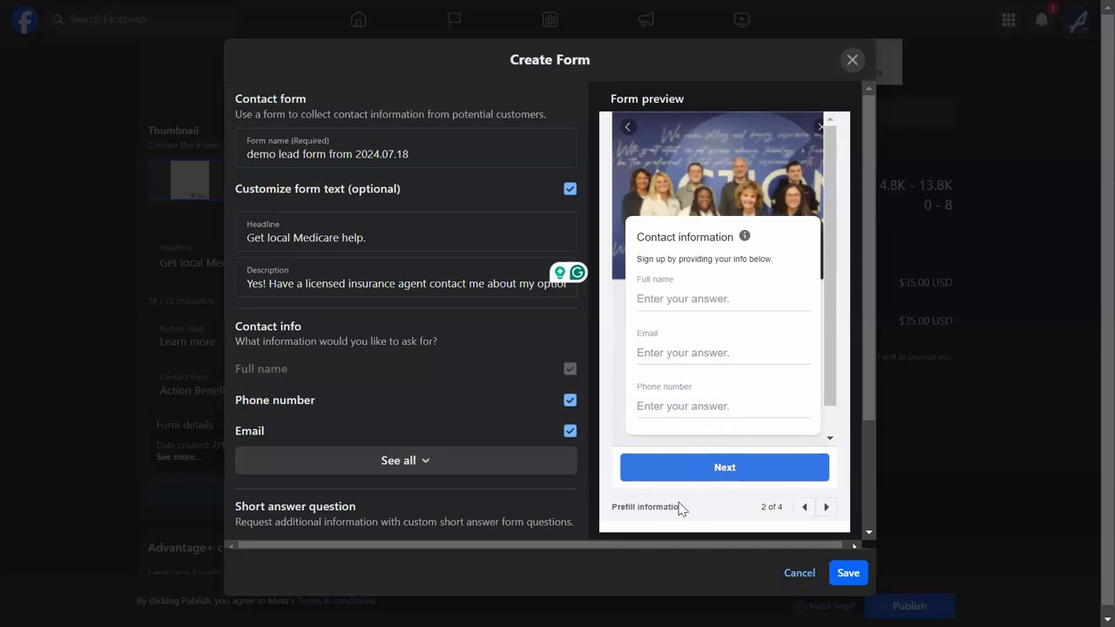
left_click(827, 508)
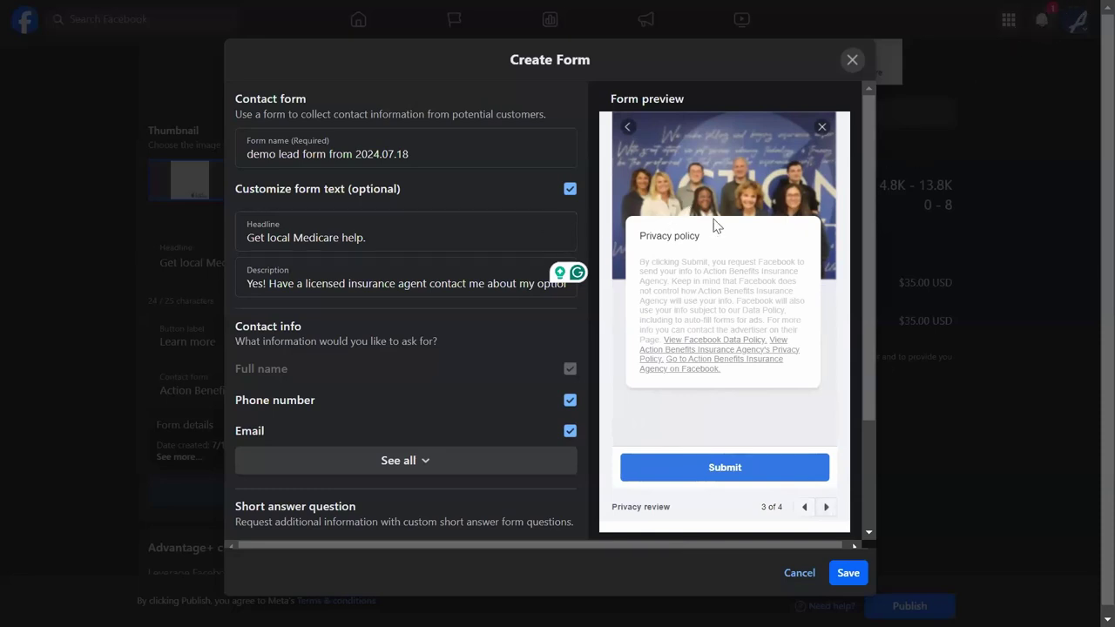
- Check the link fields of the form's optional privacy policy and turn the option back off
scroll(450, 326, "down", 4)
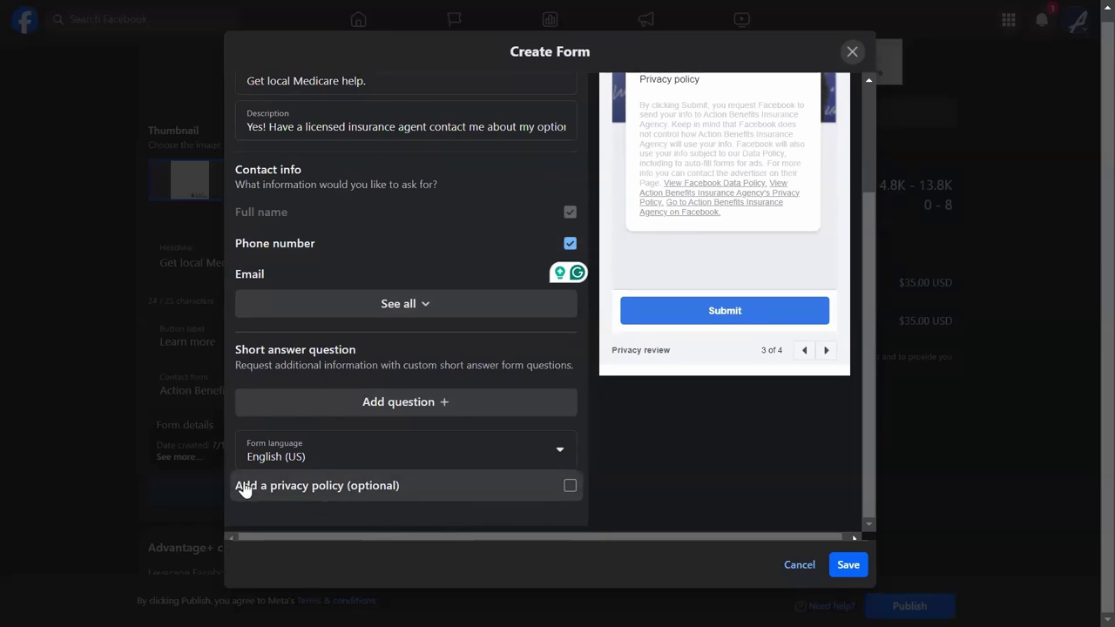
left_click(354, 495)
scroll(383, 481, "down", 1)
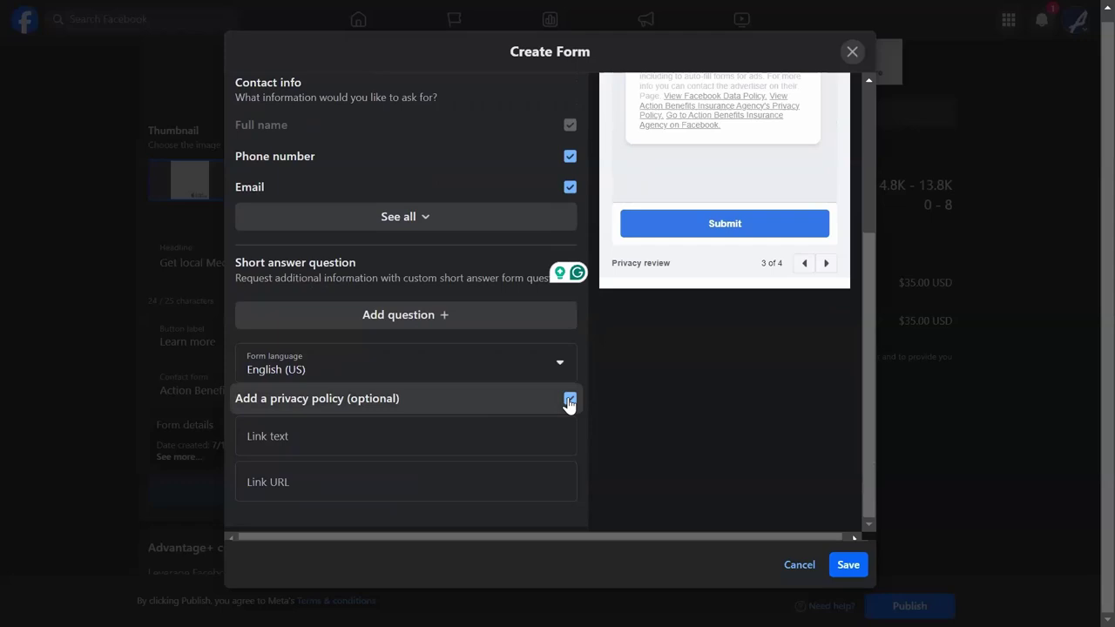
left_click(570, 400)
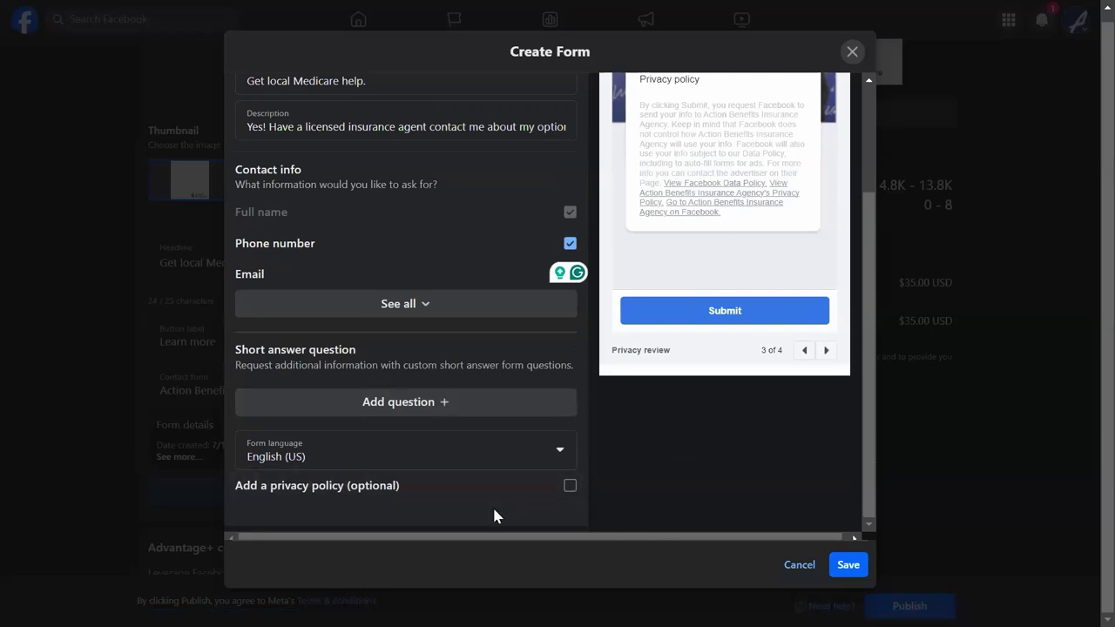
left_click(570, 486)
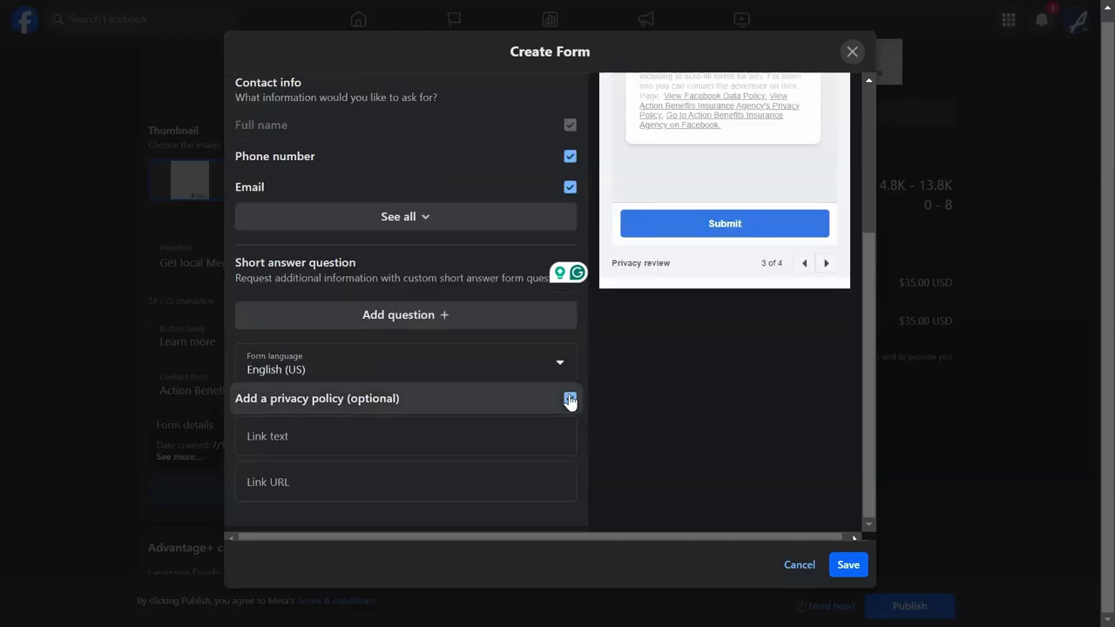
left_click(570, 399)
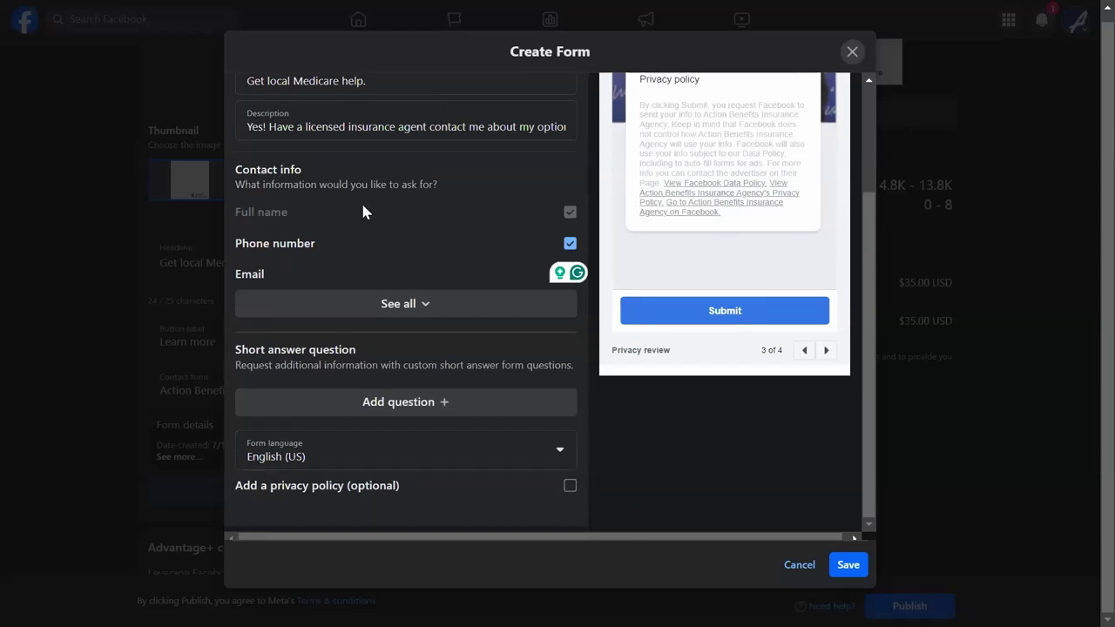
- Review the contact form's settings once more and save the form
scroll(475, 252, "up", 2)
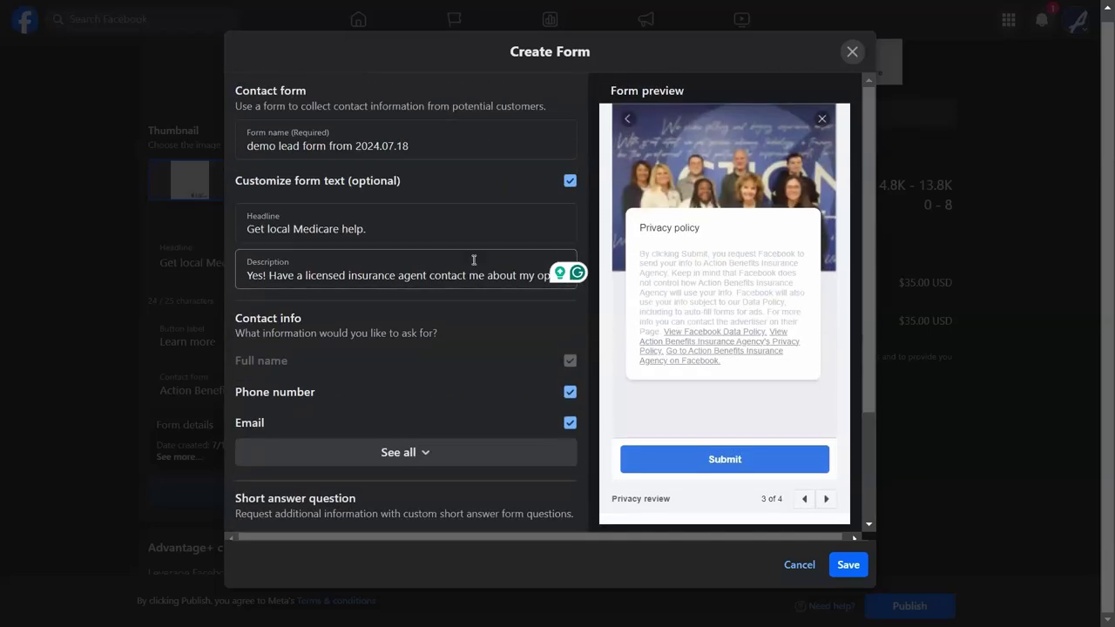
scroll(473, 259, "down", 2)
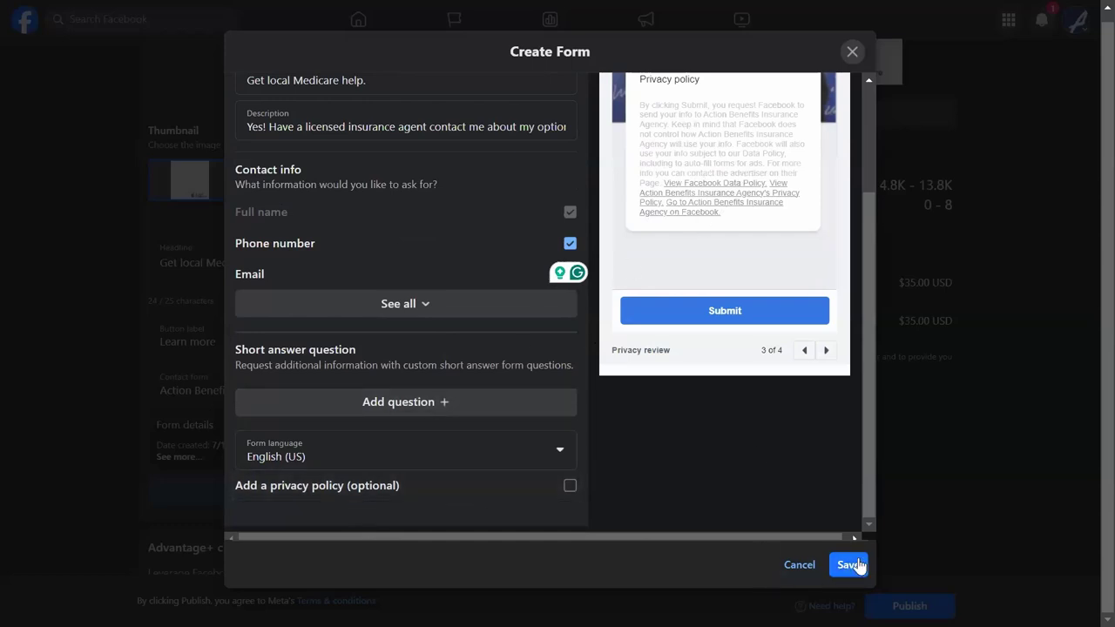
left_click(848, 564)
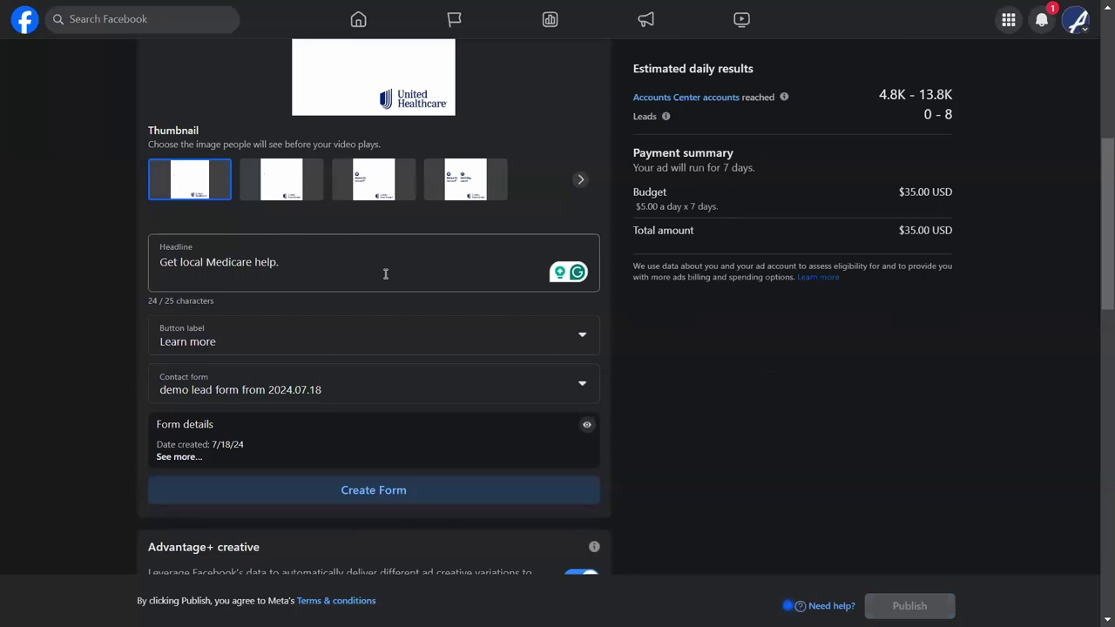
- Review the ad from its description and preview down through the Advantage+ creative, Special Ad Category and Audience sections
scroll(730, 323, "up", 6)
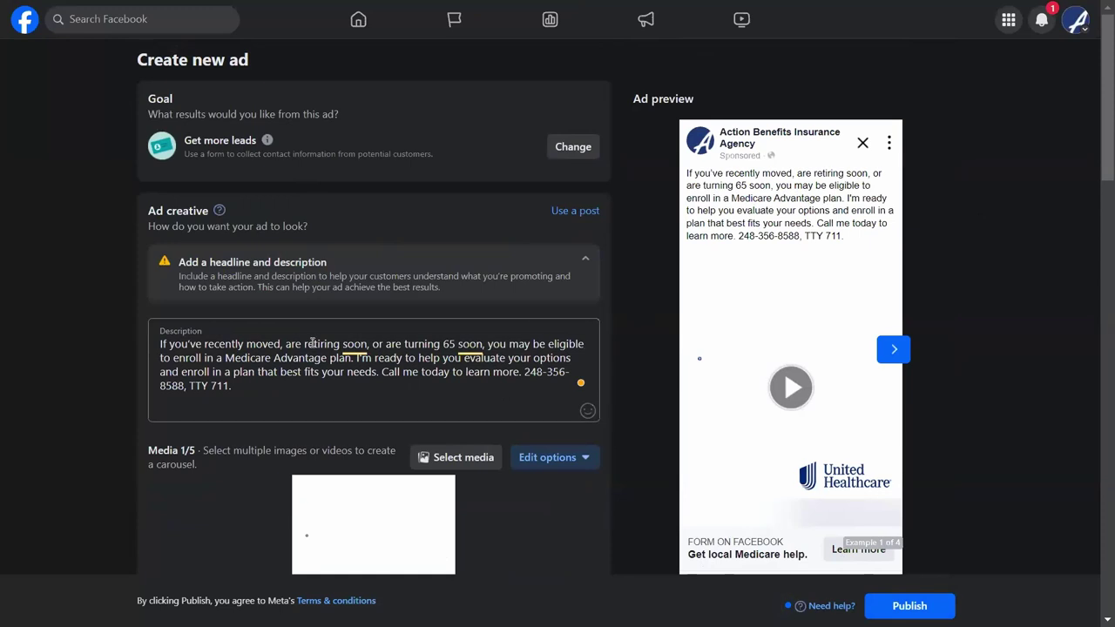
scroll(314, 344, "down", 8)
scroll(125, 185, "down", 2)
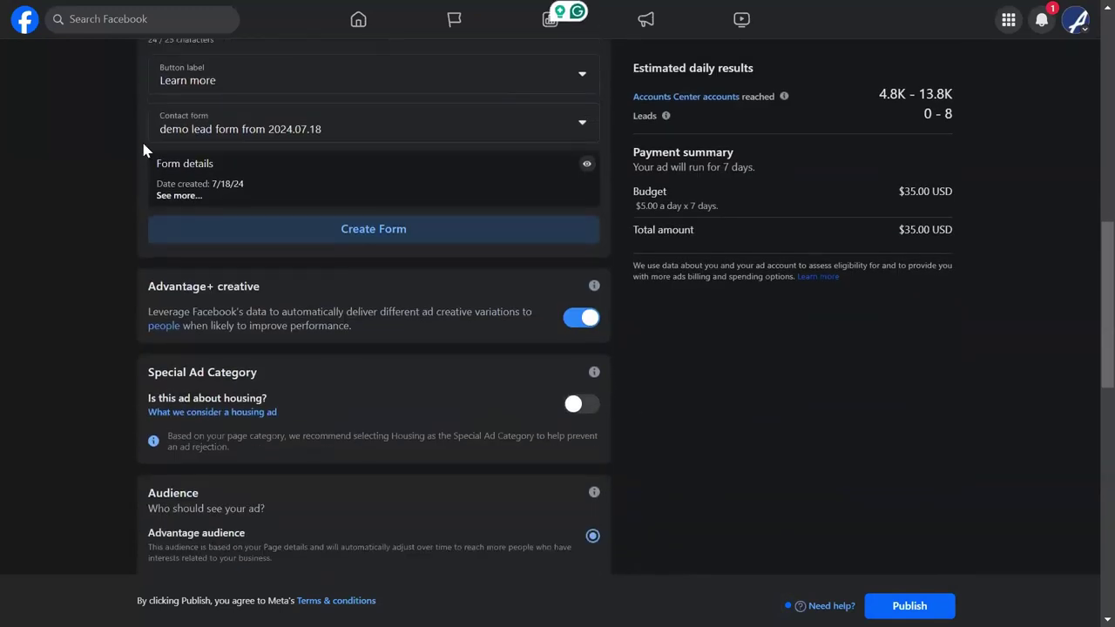
scroll(144, 150, "down", 1)
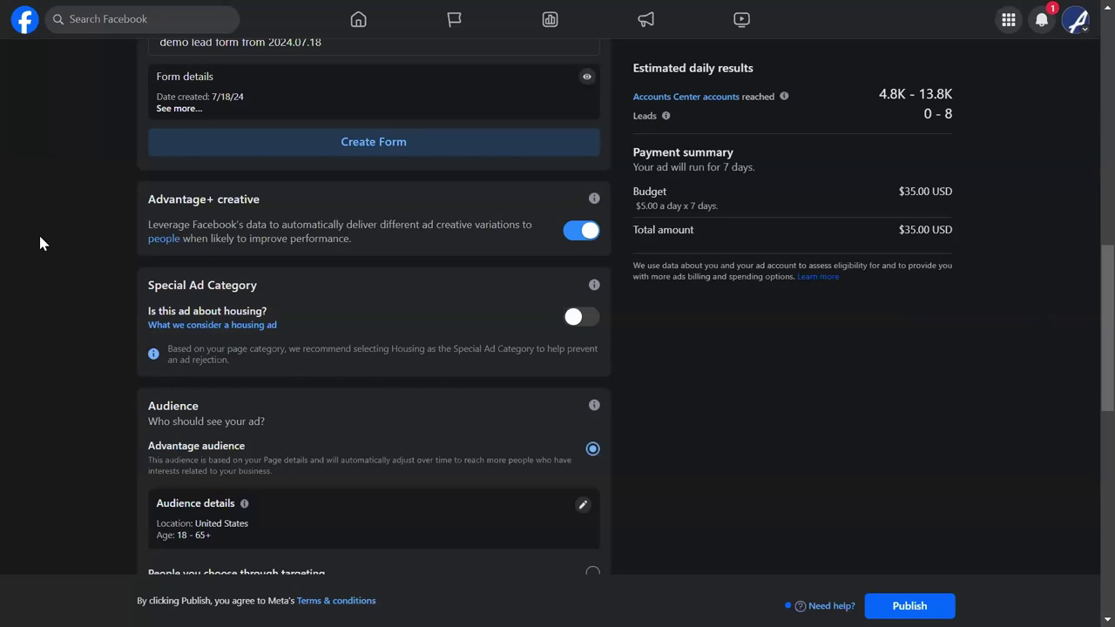
- Review the ad's headline and contact form settings and turn off Advantage+ creative
scroll(248, 202, "up", 2)
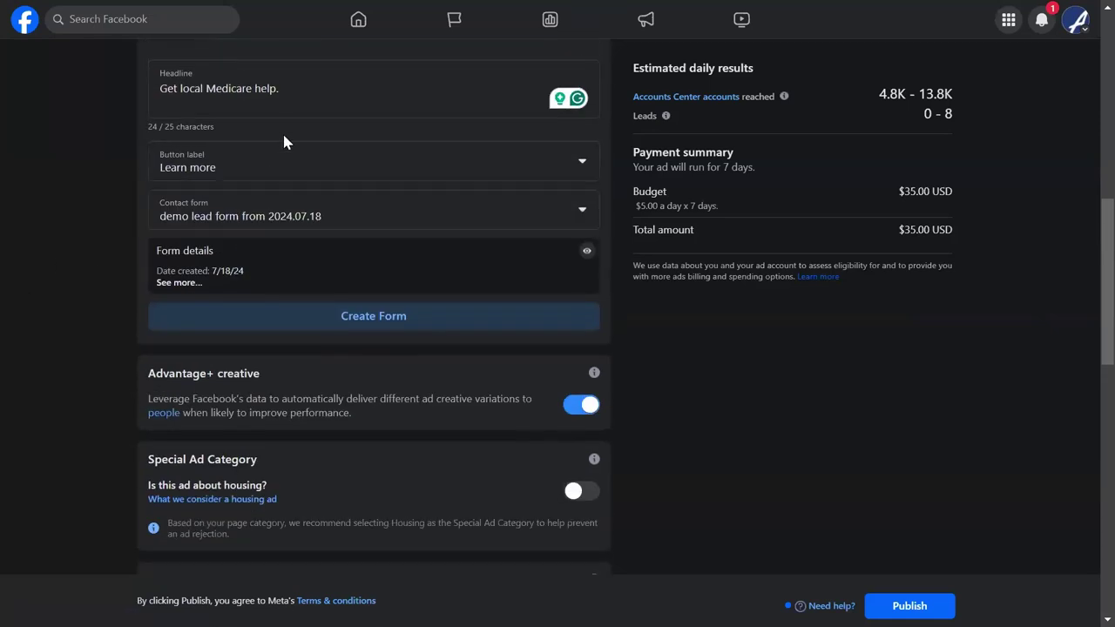
scroll(343, 369, "down", 2)
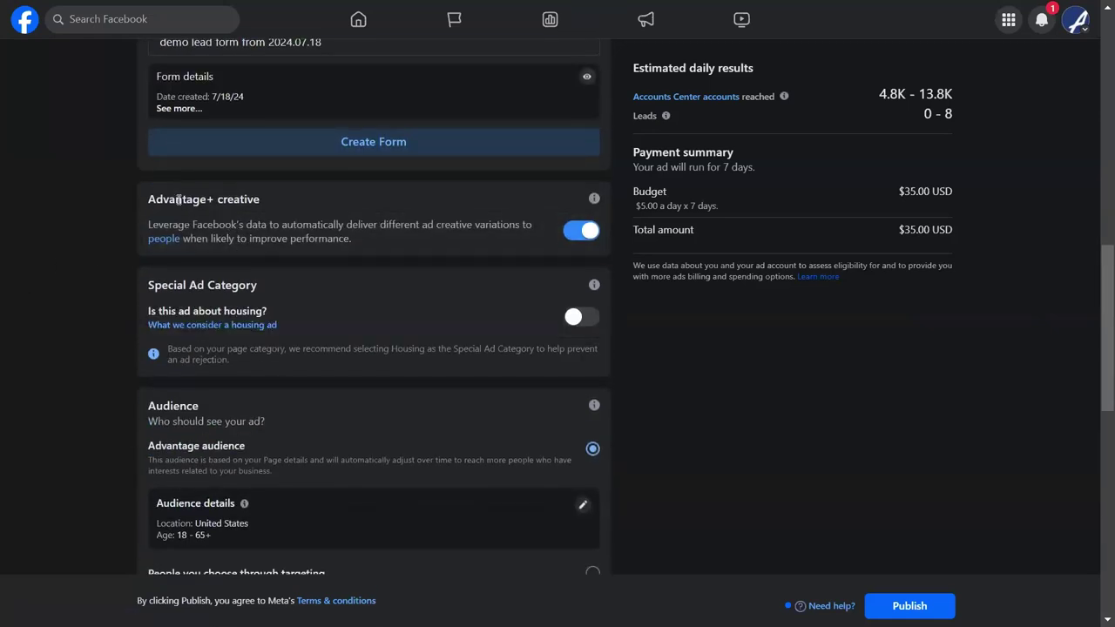
triple_click(150, 198)
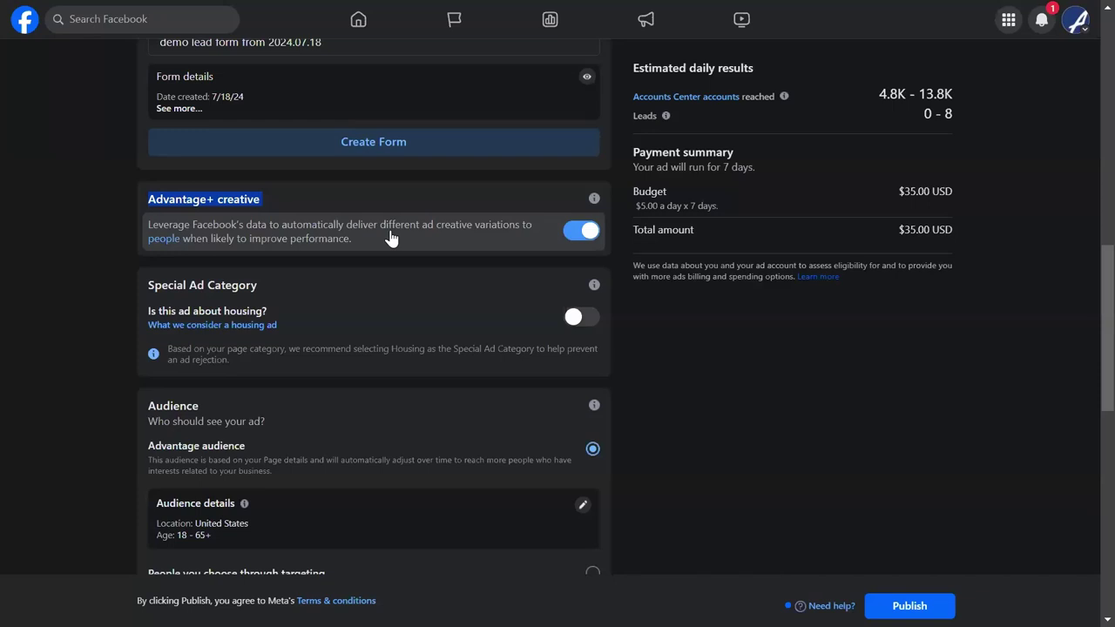
left_click(582, 232)
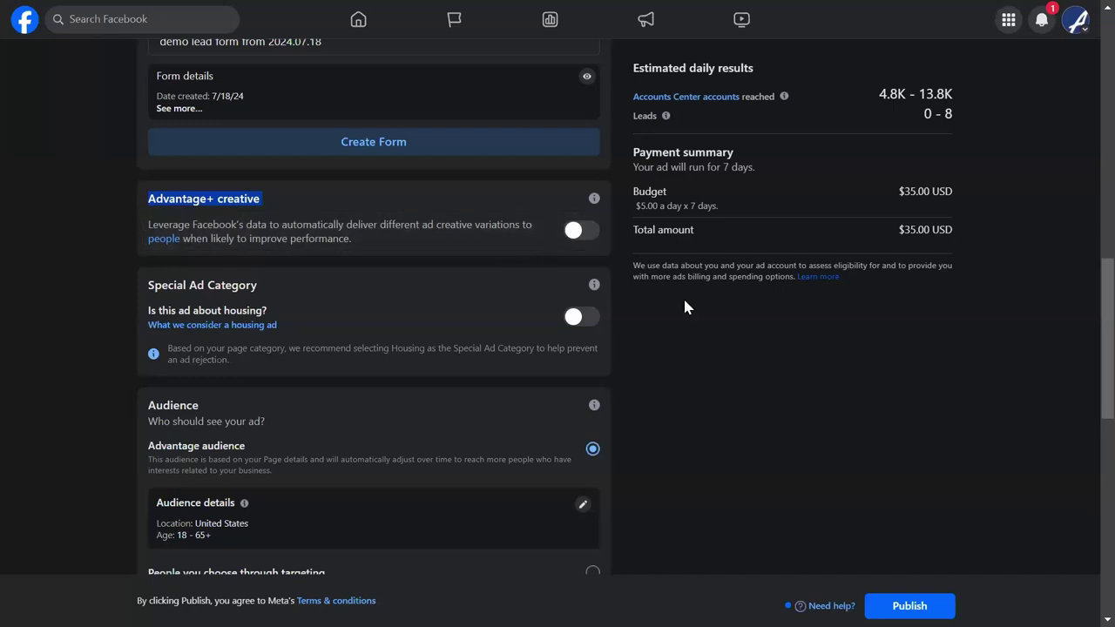
left_click(678, 331)
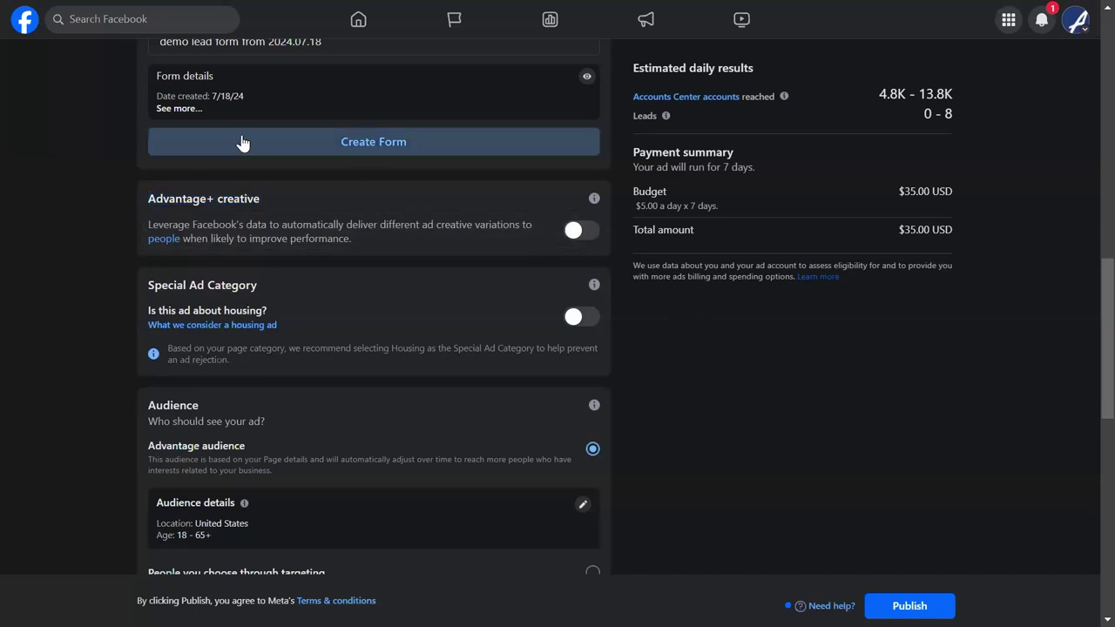
- Switch the ad's audience to people chosen through targeting and set its minimum age to 64
scroll(87, 166, "down", 1)
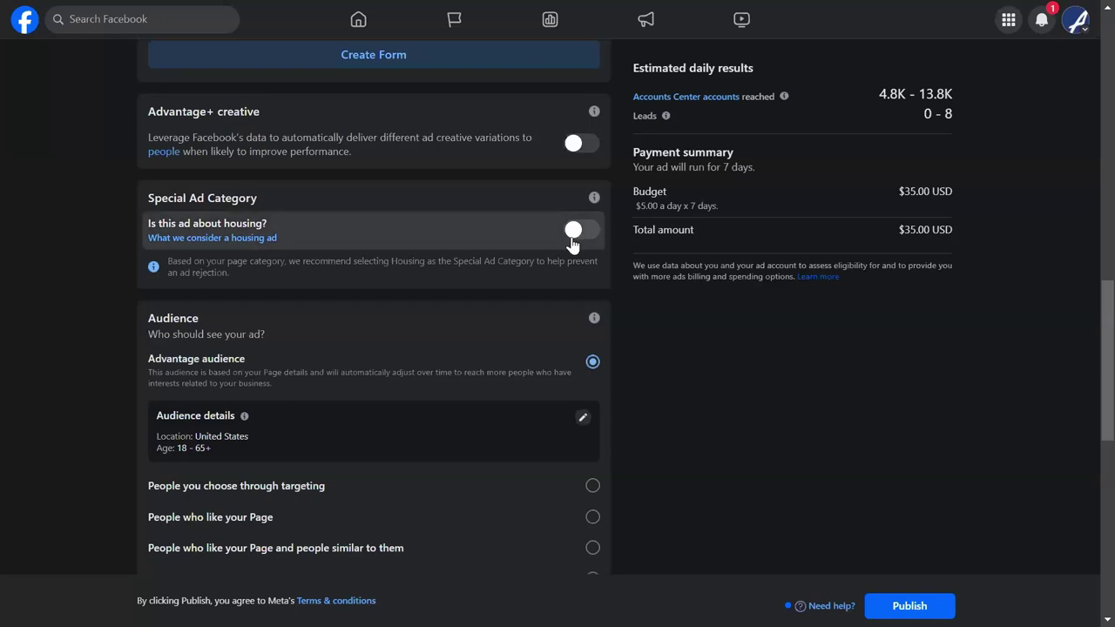
scroll(552, 261, "down", 2)
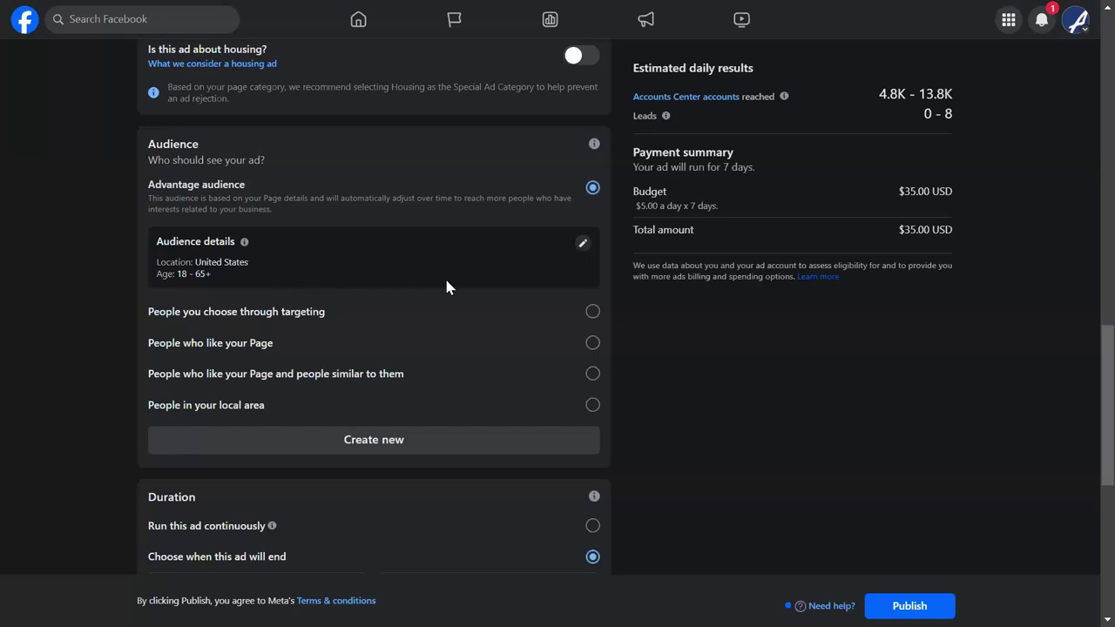
left_click(590, 312)
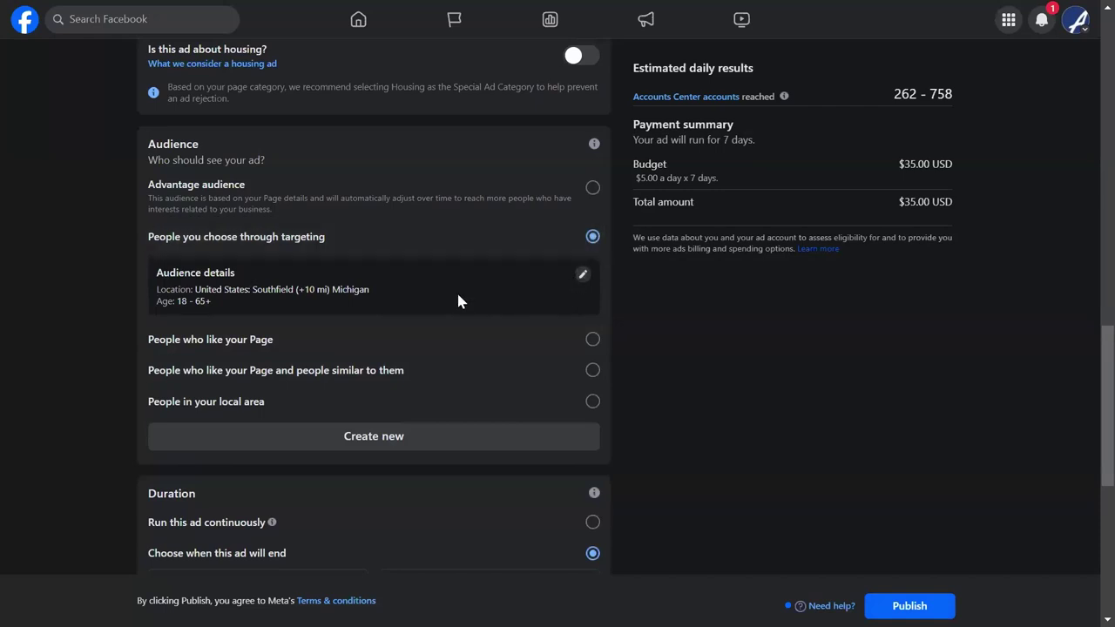
left_click(582, 277)
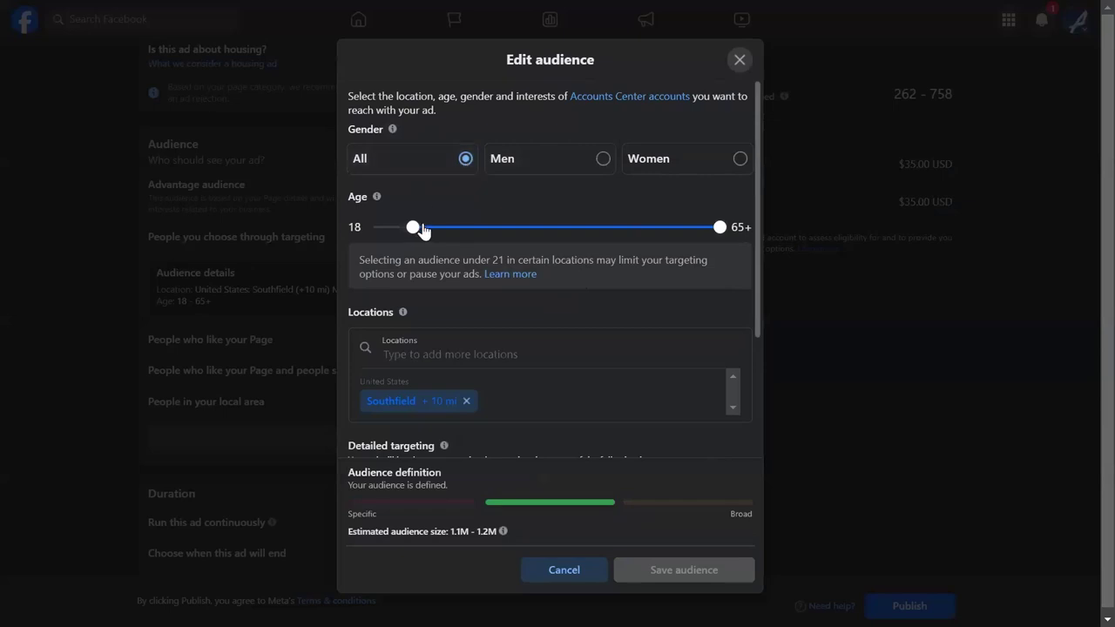
left_click_drag(411, 232, 624, 231)
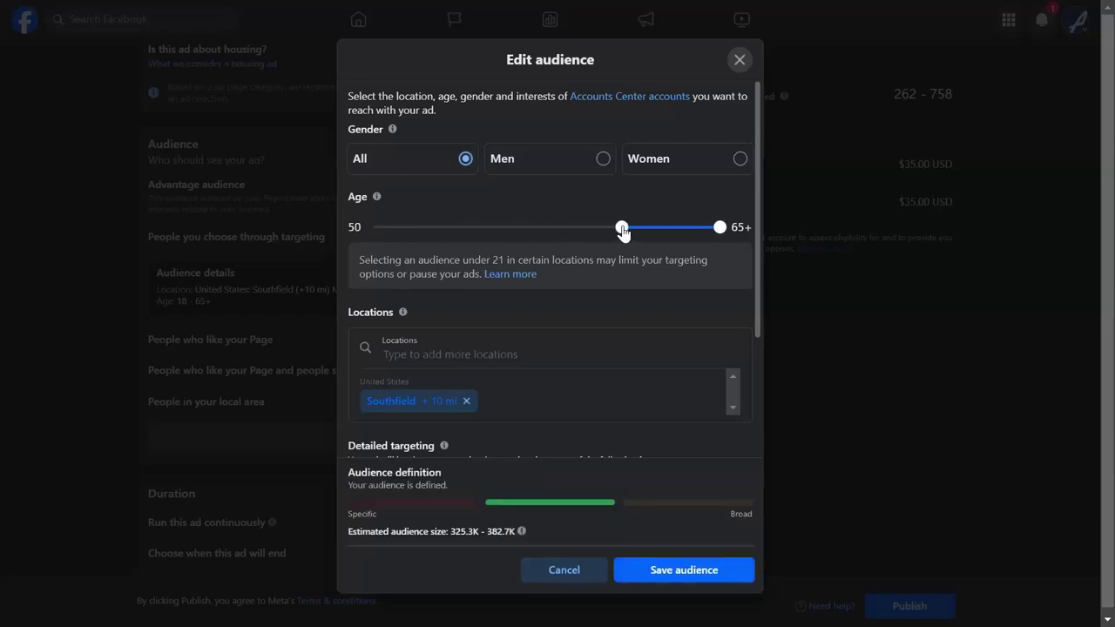
left_click_drag(622, 230, 716, 227)
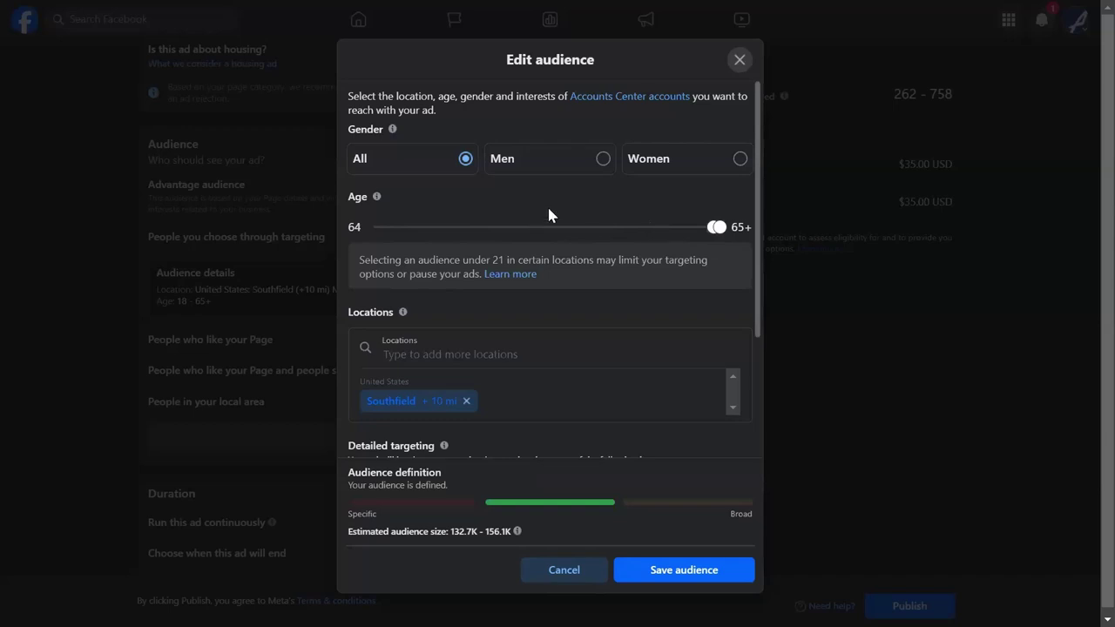
- Remove the audience's current location, add Southfield, Michigan, United States instead, and set its radius to 10 mi
scroll(543, 218, "down", 2)
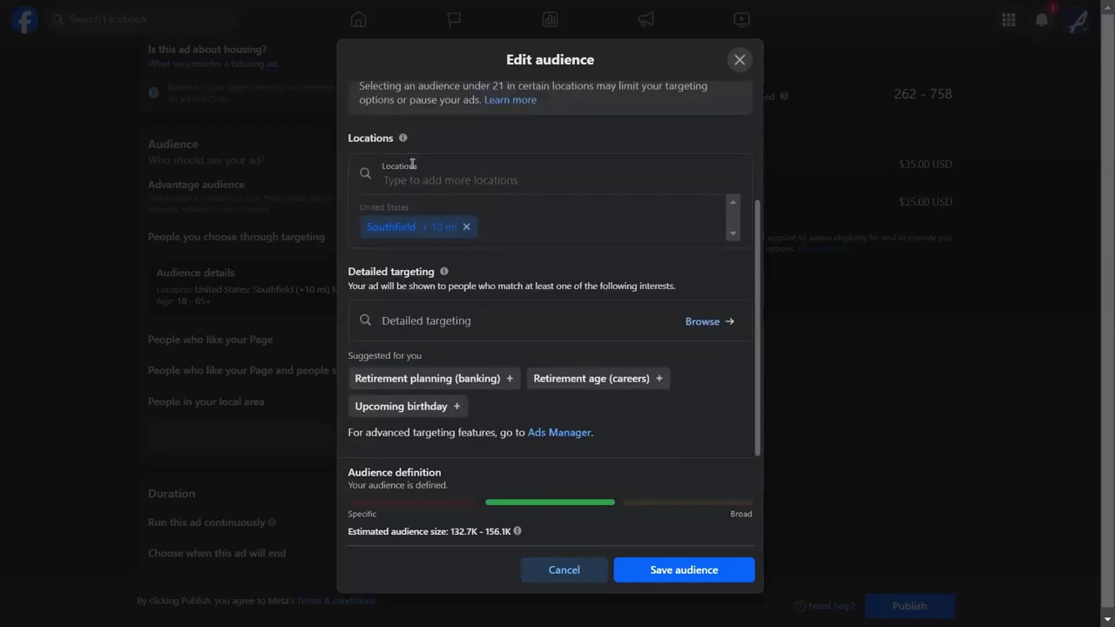
left_click(467, 227)
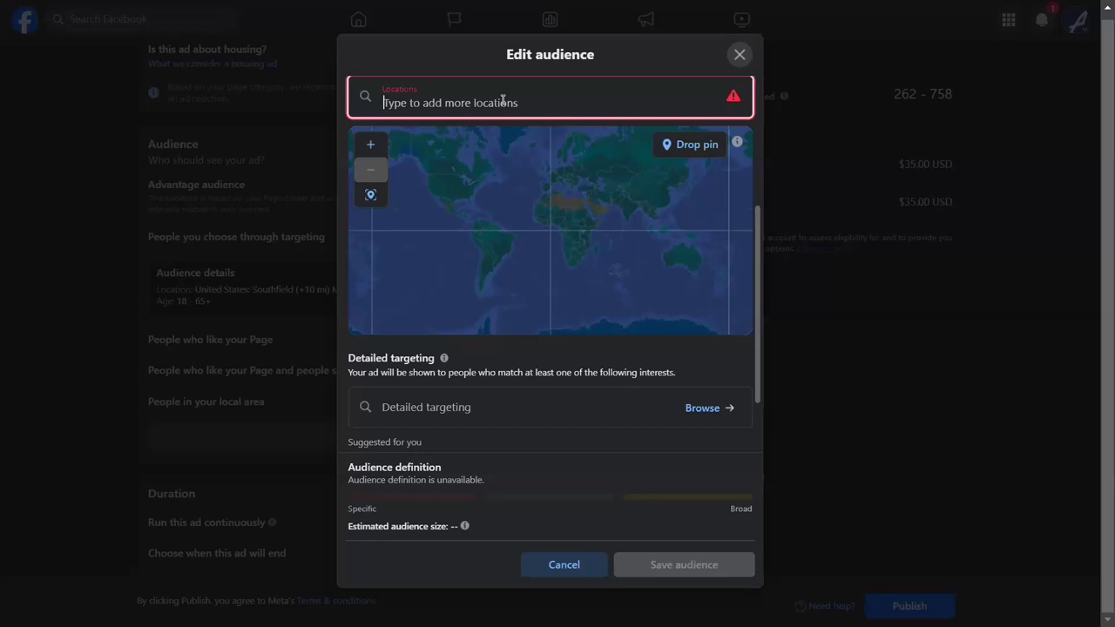
type("South")
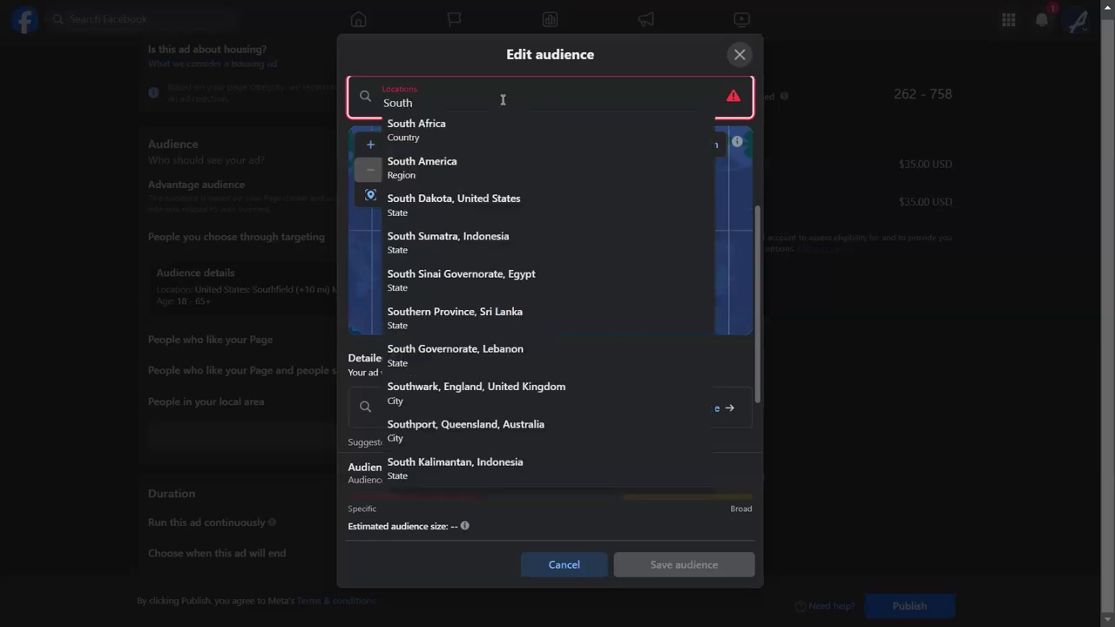
type("field")
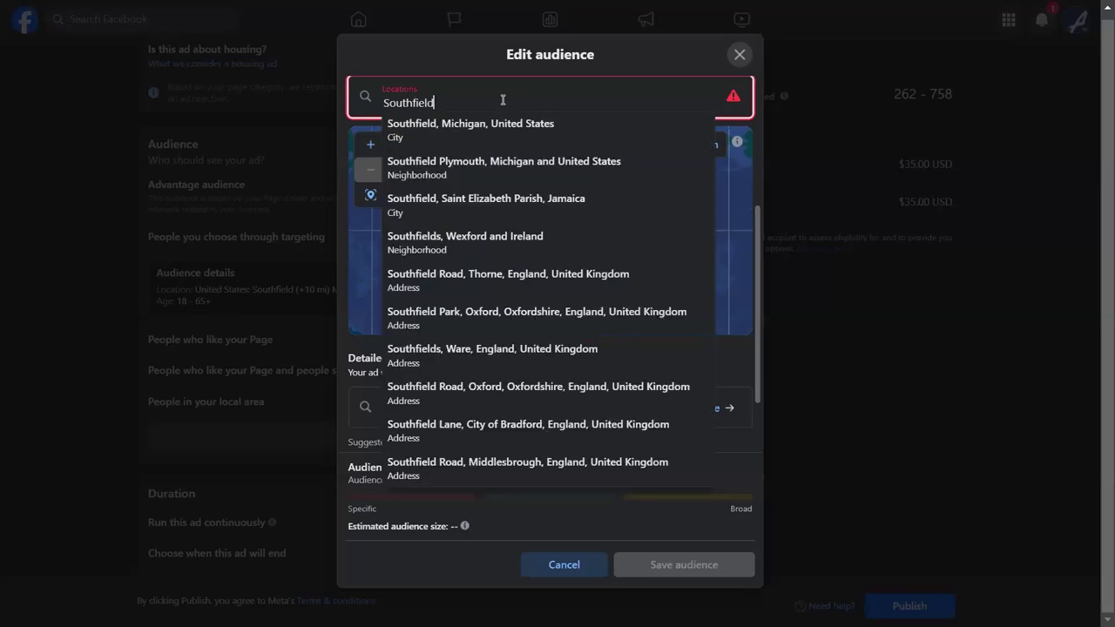
left_click(484, 123)
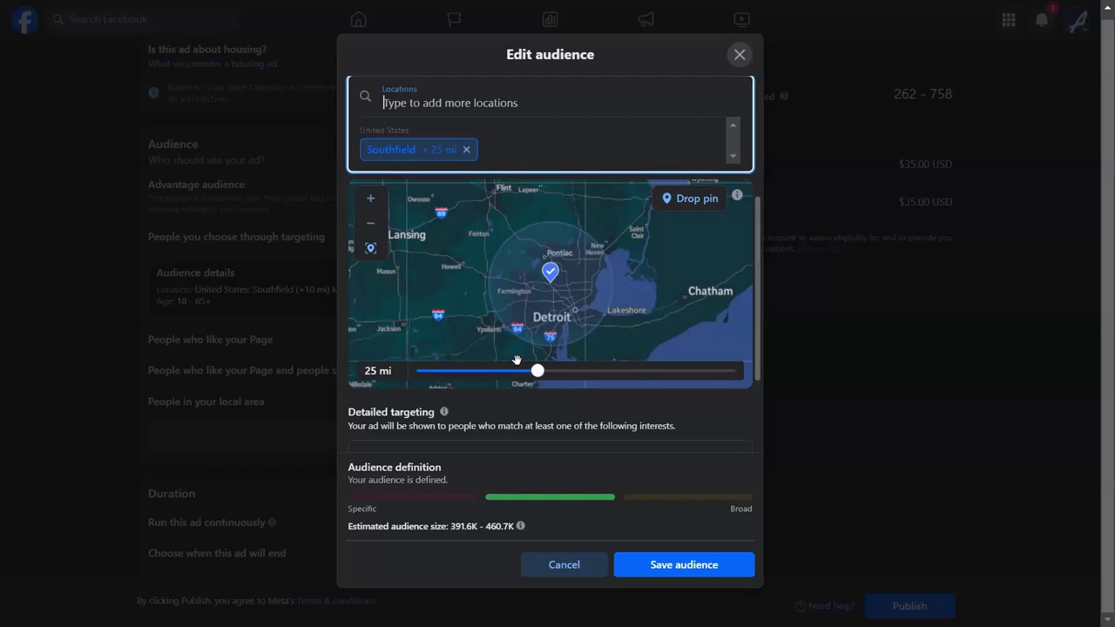
right_click(548, 256)
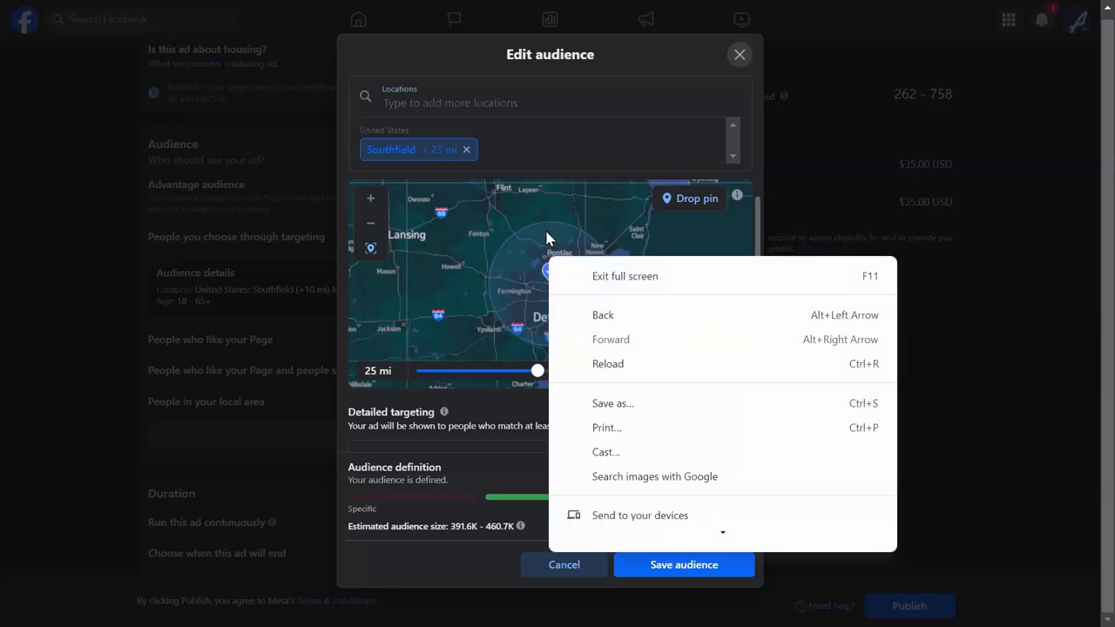
left_click(639, 69)
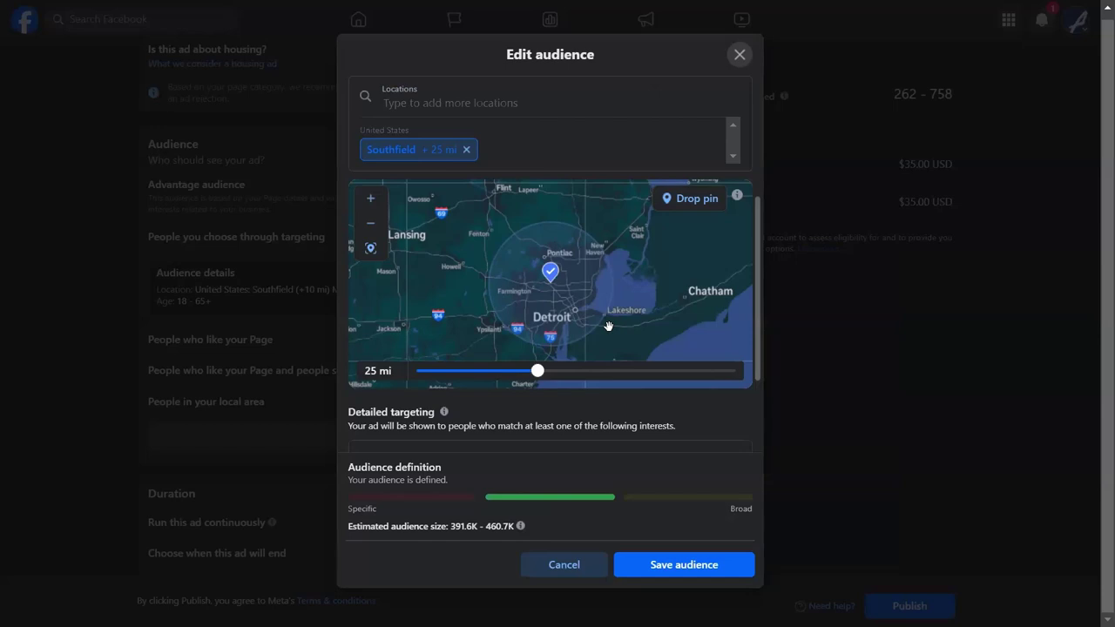
left_click_drag(537, 371, 420, 369)
- Browse the demographic options of the detailed targeting and select Upcoming birthday under the Life events birthday category
scroll(575, 357, "down", 1)
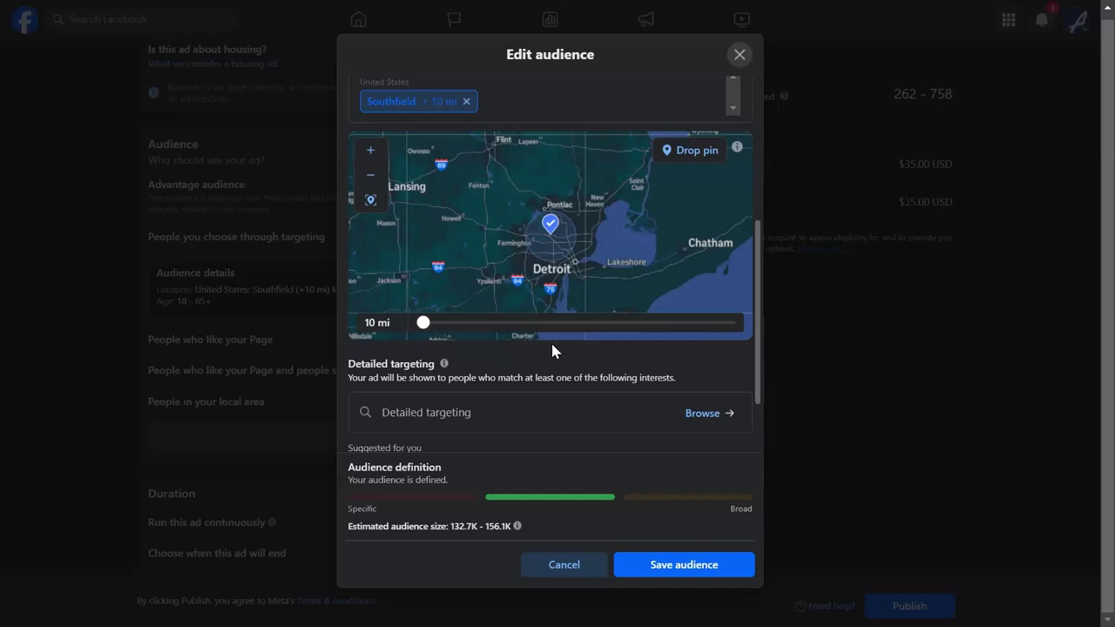
scroll(552, 348, "down", 2)
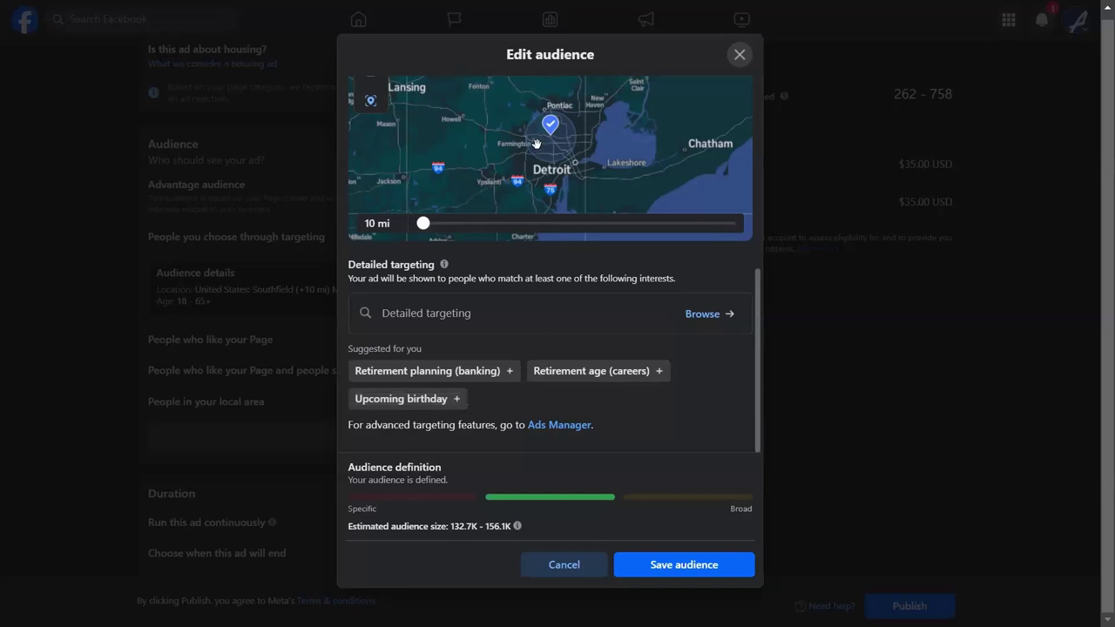
left_click(702, 313)
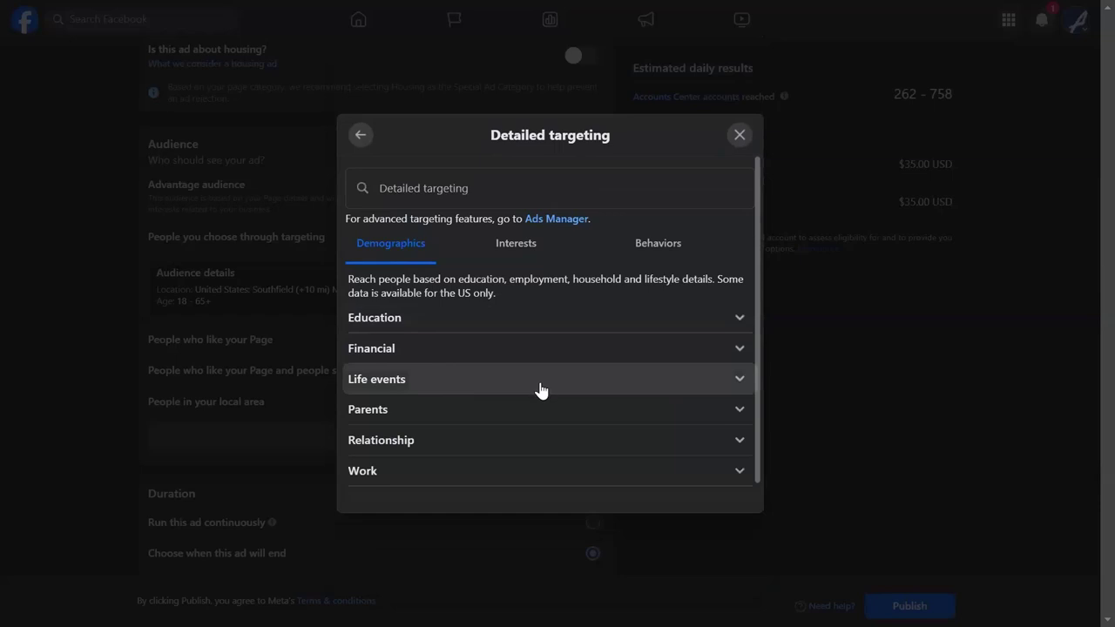
scroll(557, 409, "down", 1)
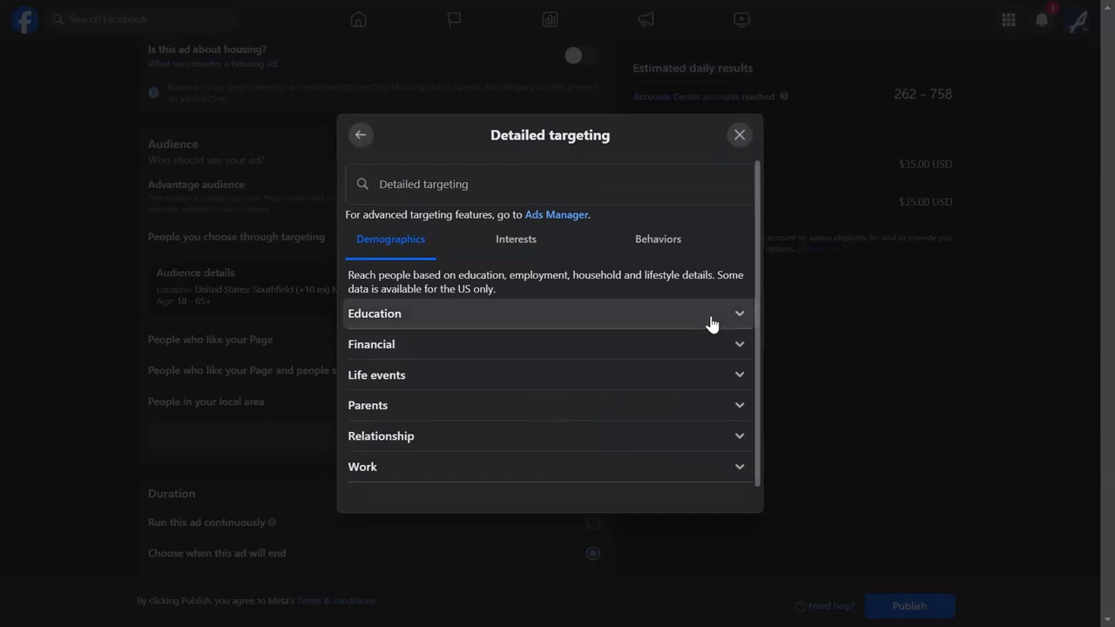
left_click(740, 347)
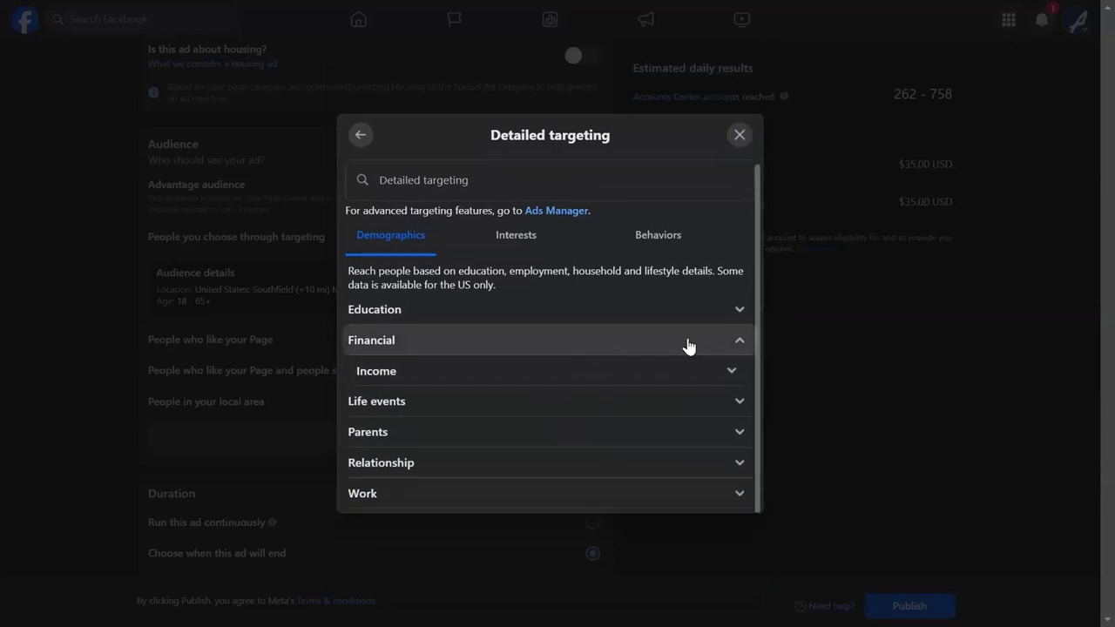
left_click(732, 400)
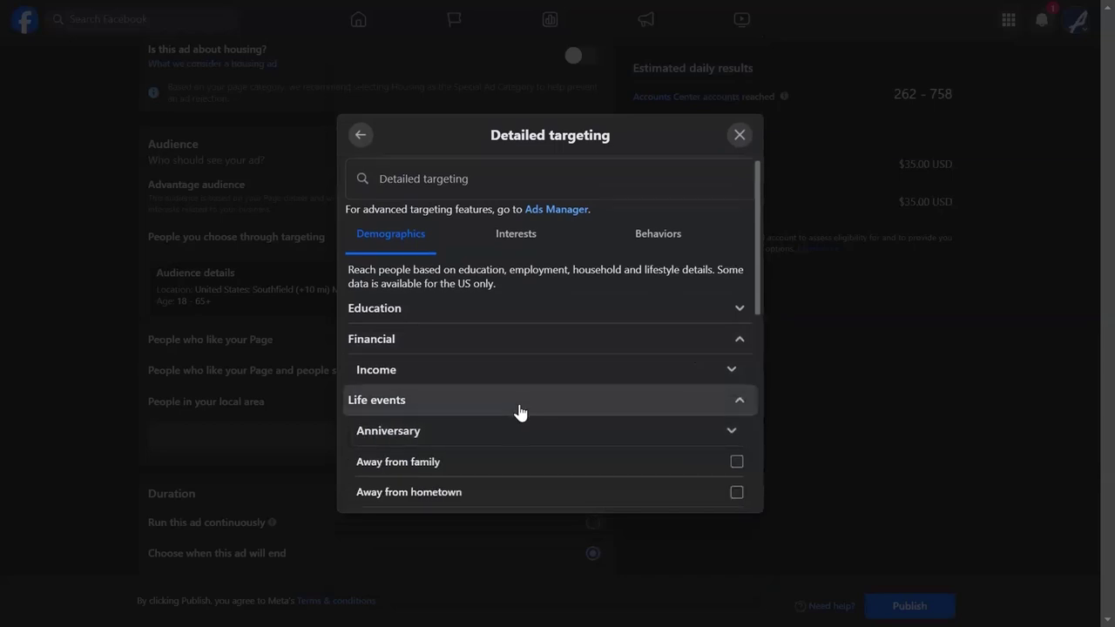
scroll(519, 411, "down", 4)
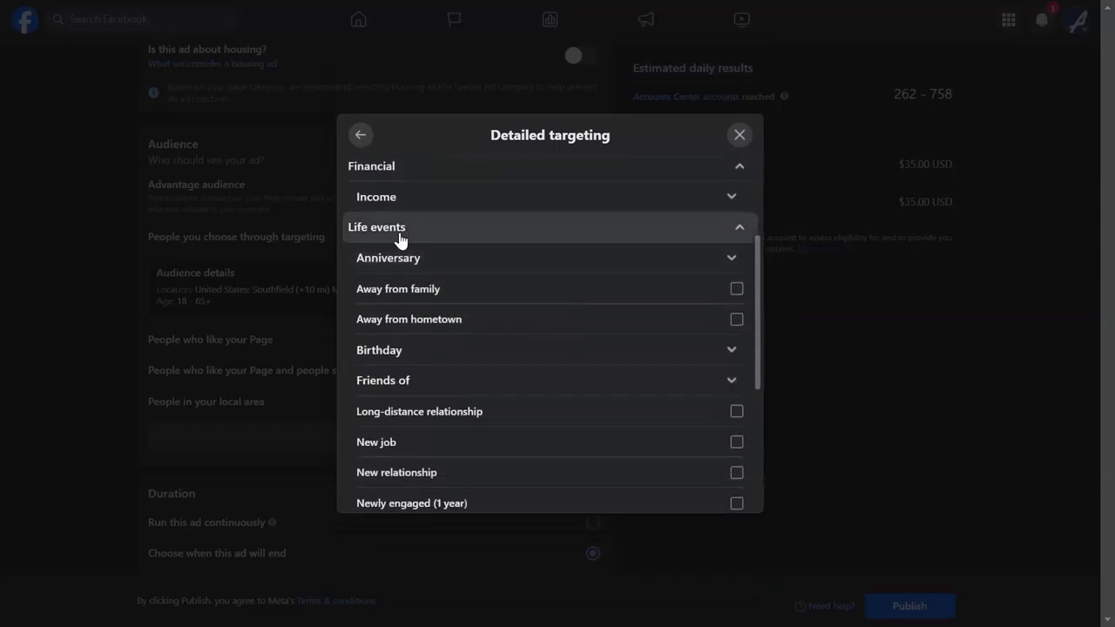
left_click(482, 363)
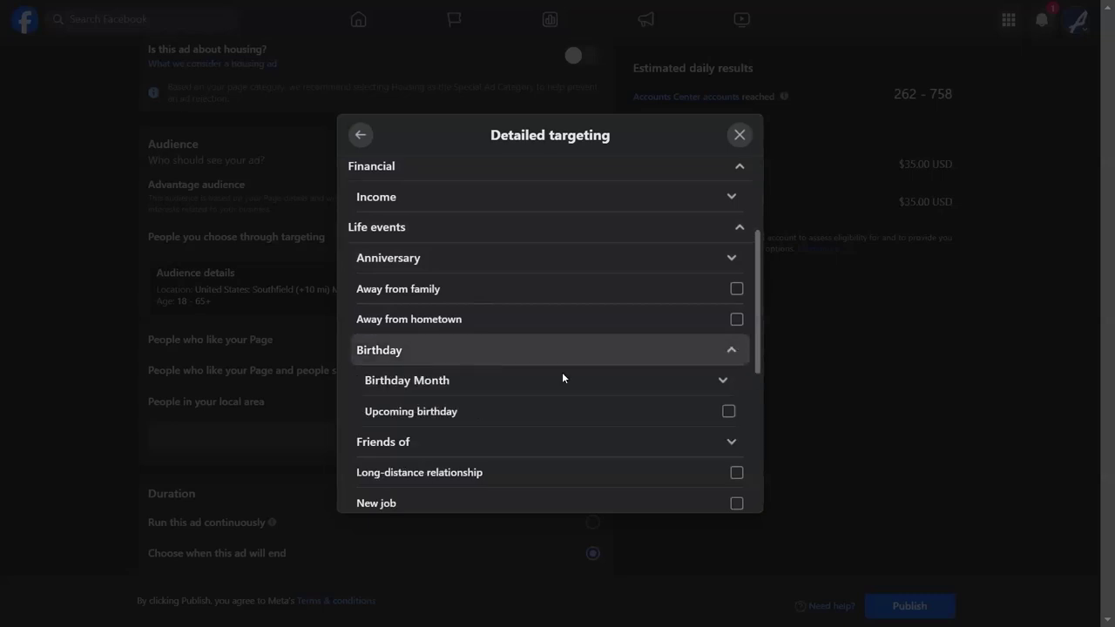
left_click(726, 409)
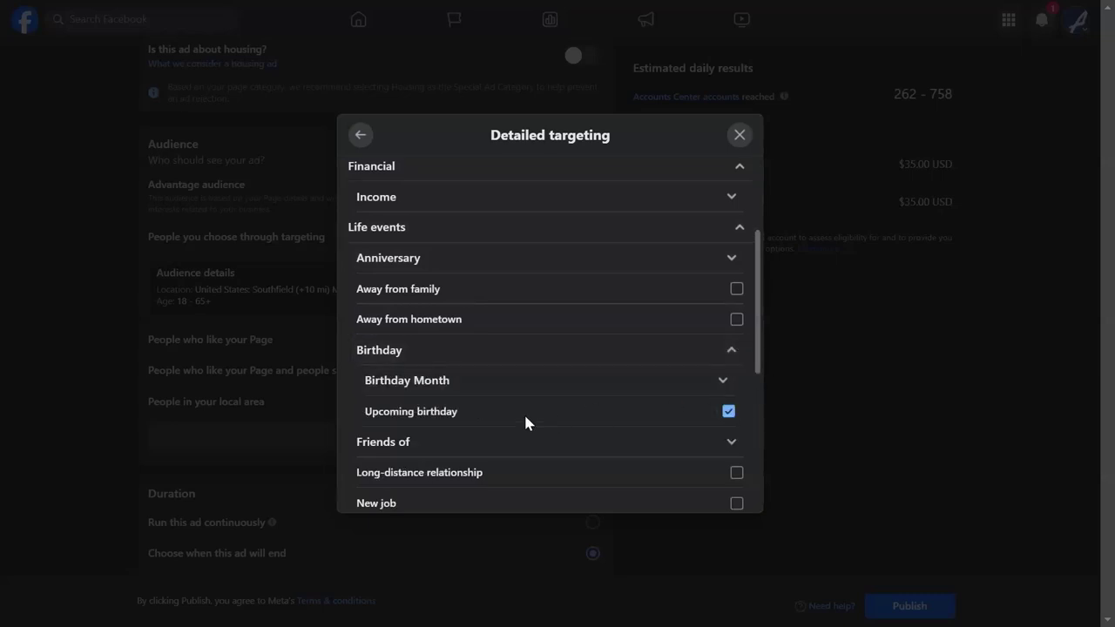
- Examine the Birthday Month choices and the remaining life events in the demographic targeting options
left_click(722, 381)
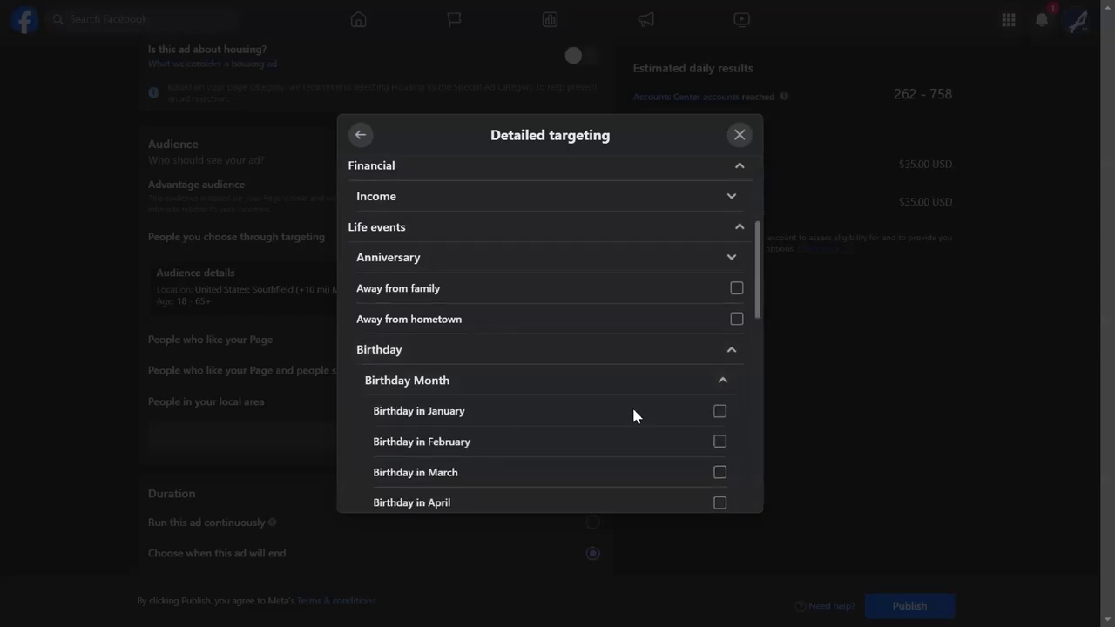
scroll(633, 411, "down", 1)
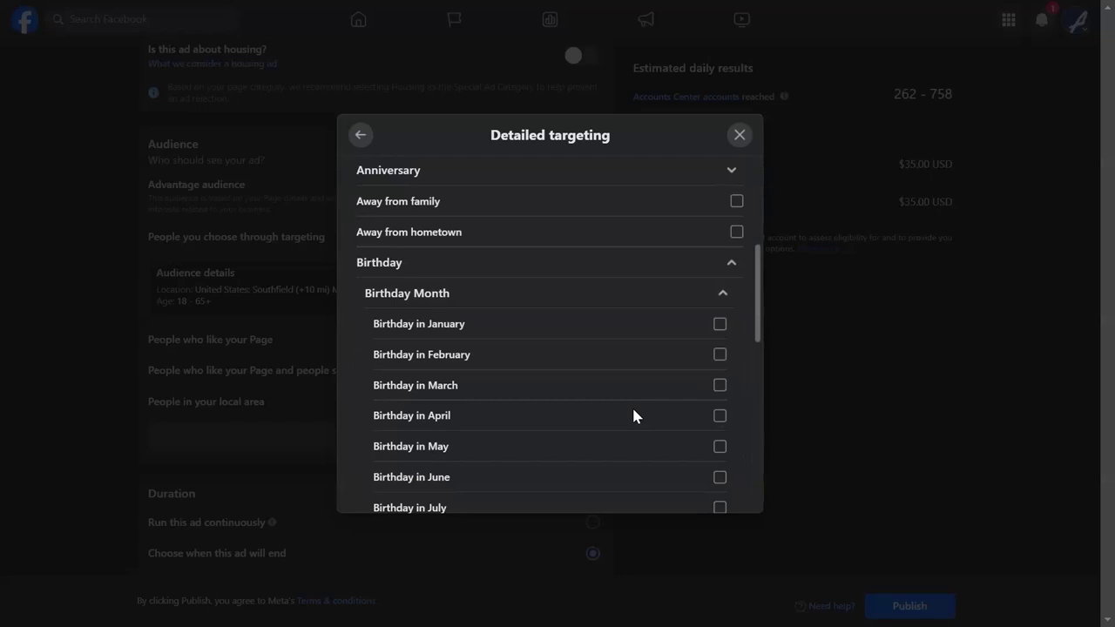
scroll(627, 381, "down", 3)
scroll(627, 381, "up", 1)
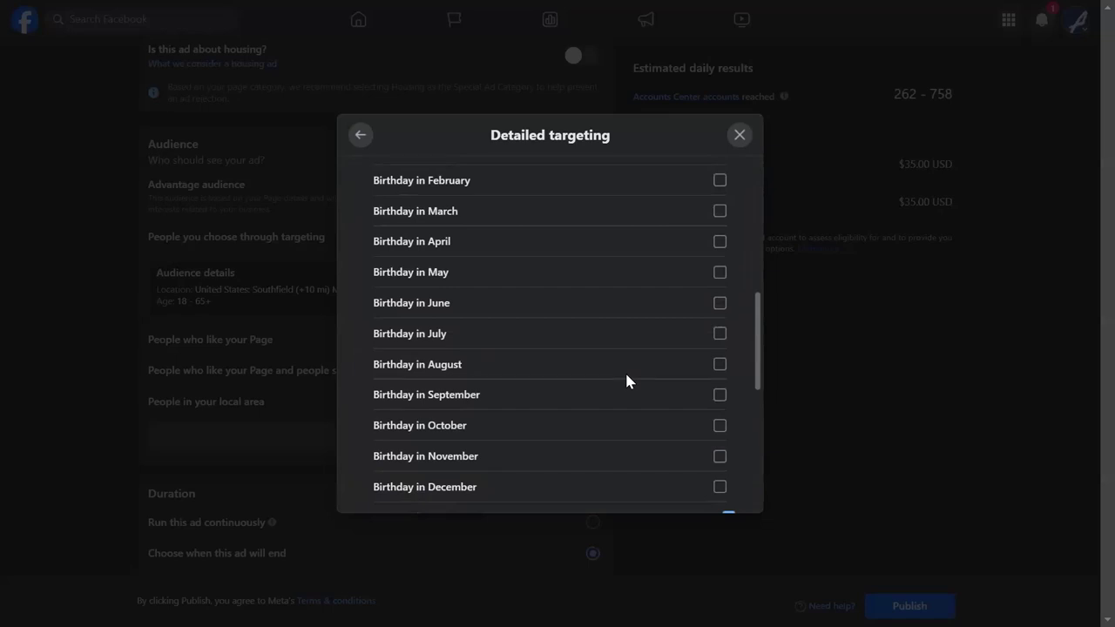
scroll(625, 375, "up", 1)
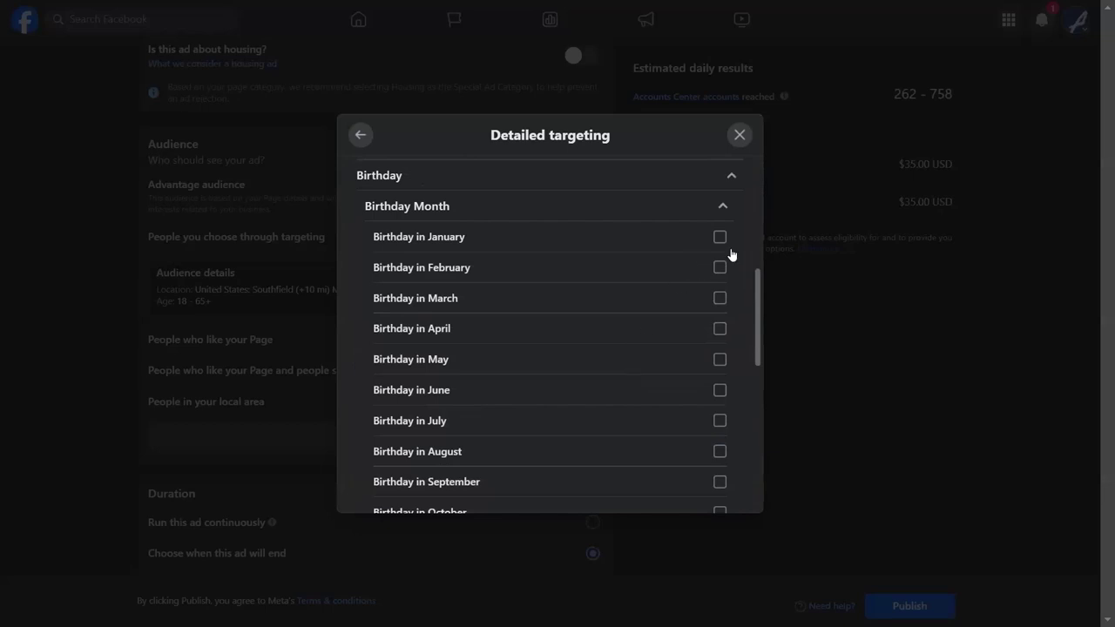
left_click(725, 205)
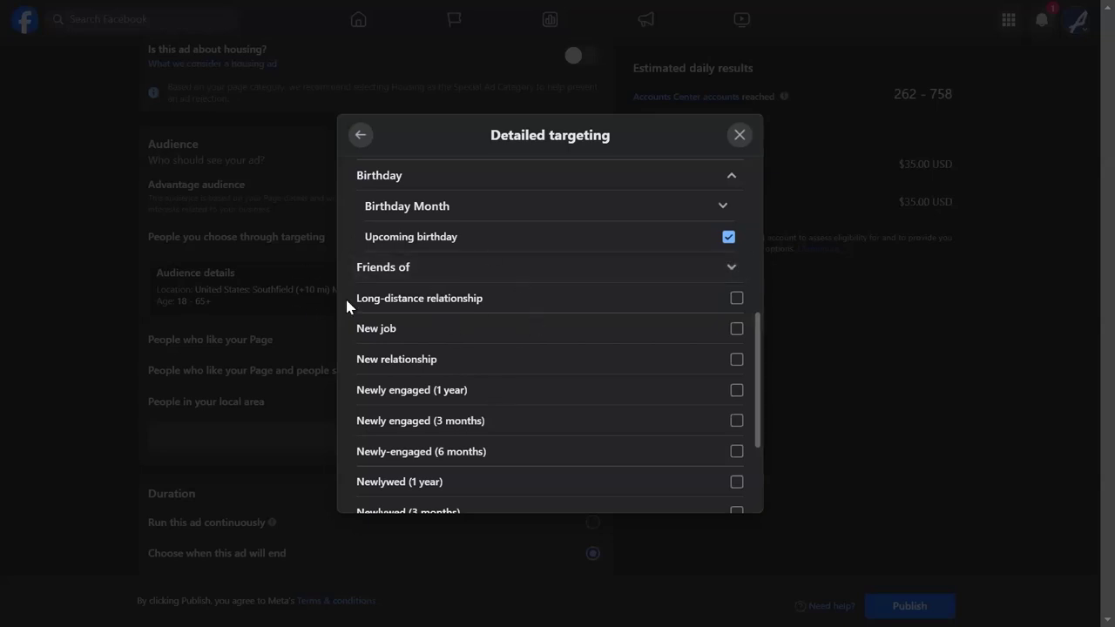
scroll(462, 311, "down", 3)
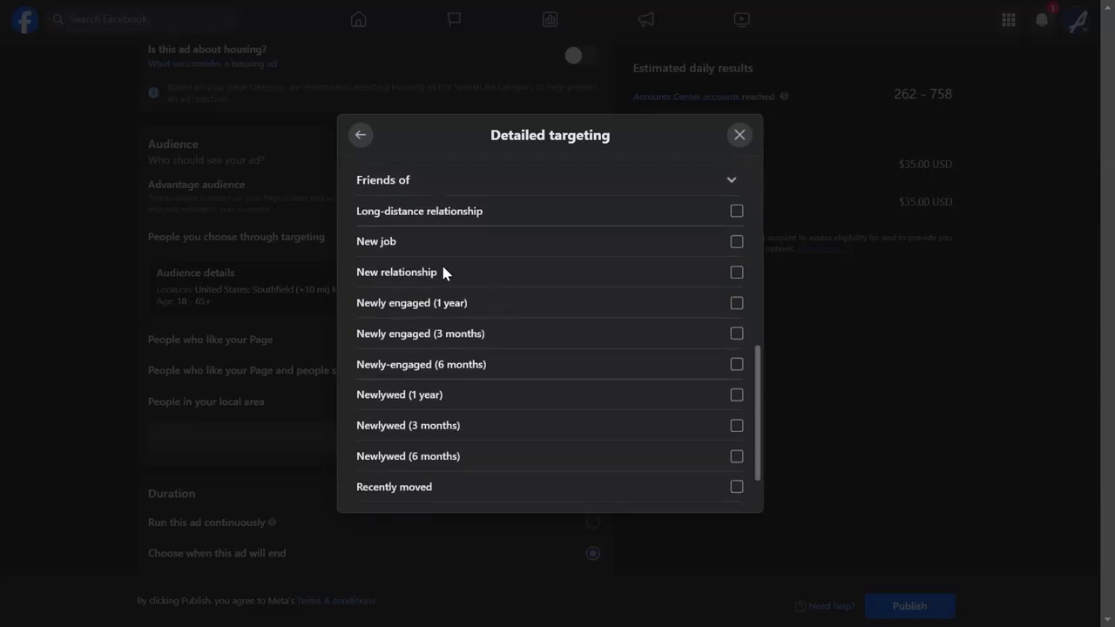
scroll(467, 311, "up", 2)
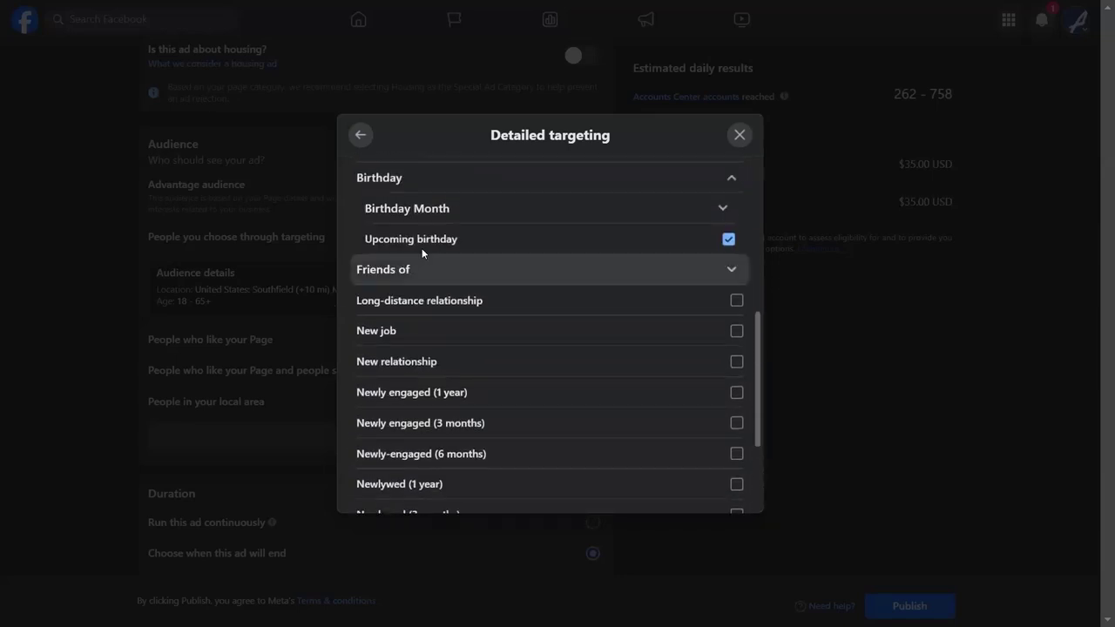
scroll(391, 265, "down", 1)
scroll(473, 348, "down", 1)
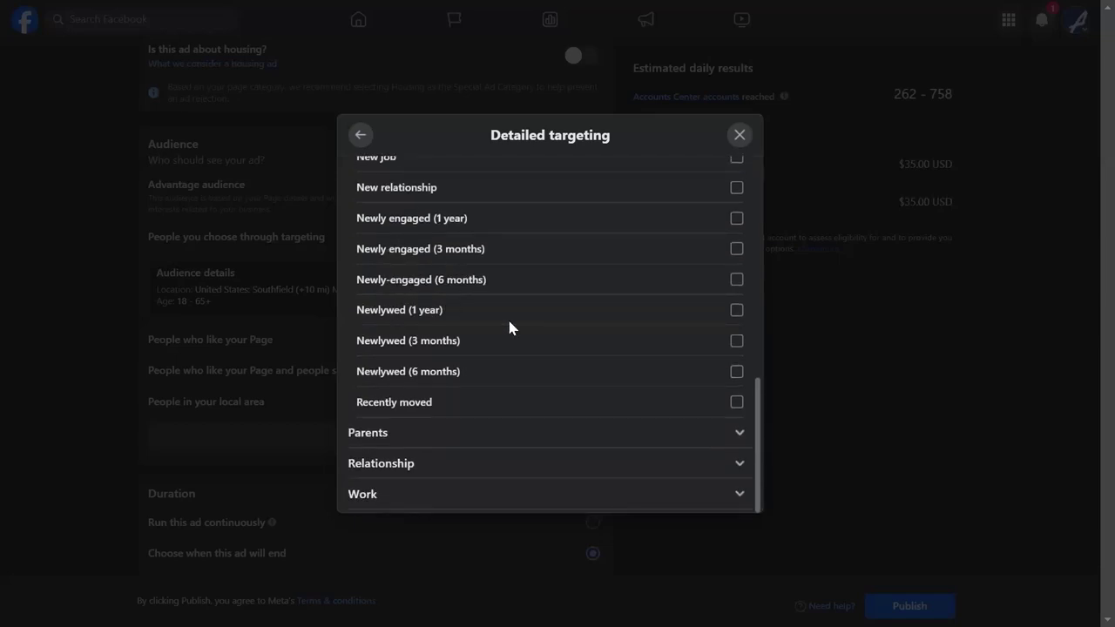
- Select Recently moved among the life events and check the All parents options in the demographic targeting
left_click(736, 404)
left_click(409, 435)
left_click(418, 430)
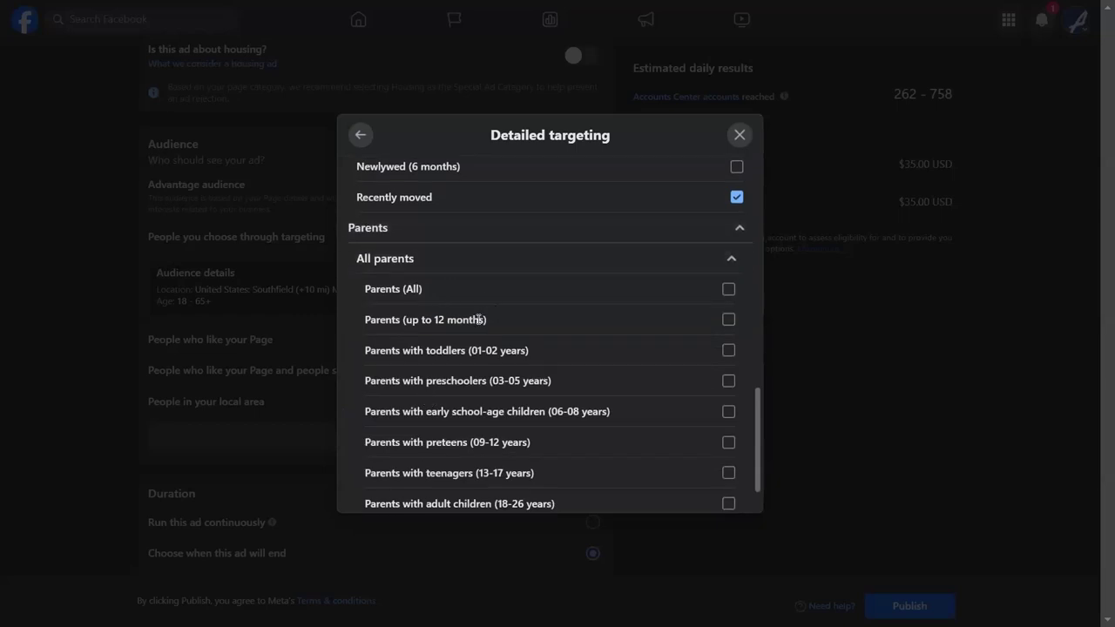
scroll(485, 335, "down", 1)
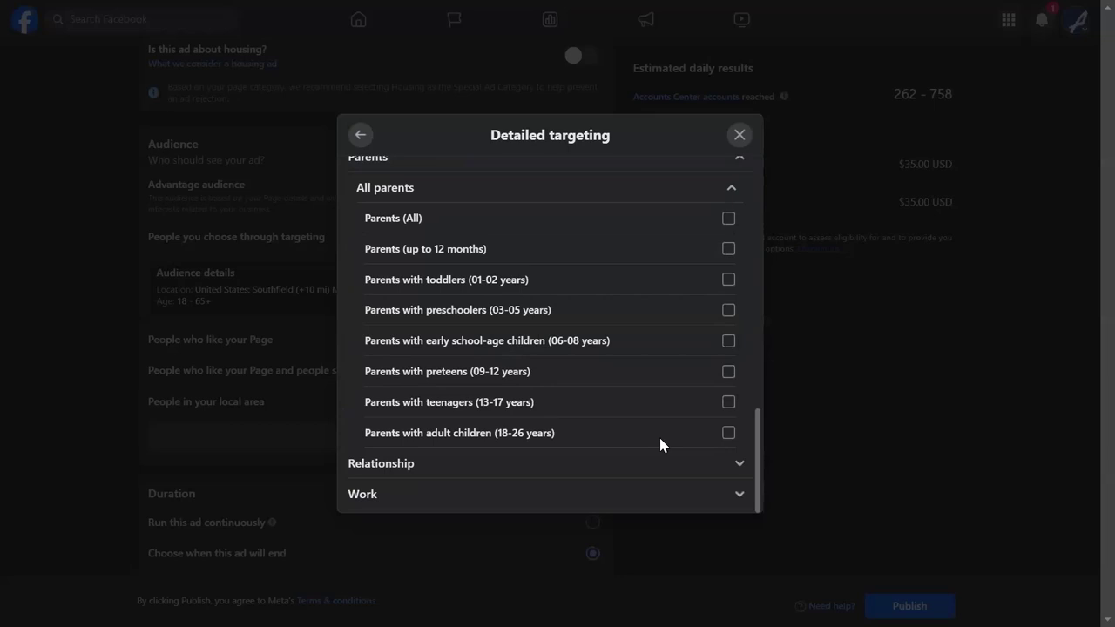
- Examine the Relationship status options and the Work industries, employers and job titles in the demographic targeting
left_click(426, 467)
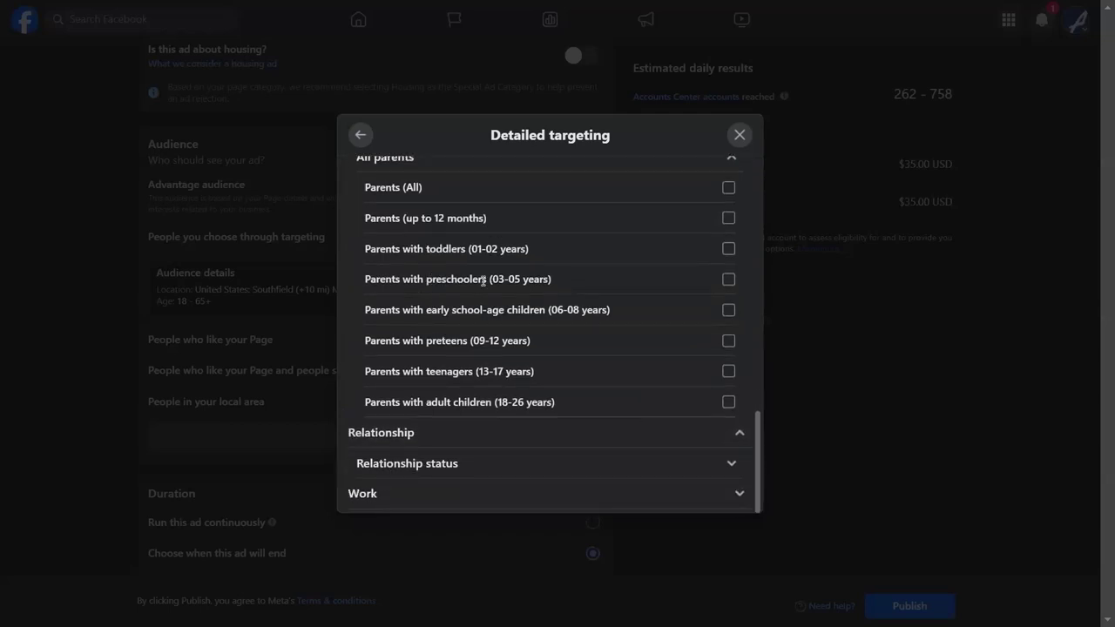
left_click(481, 464)
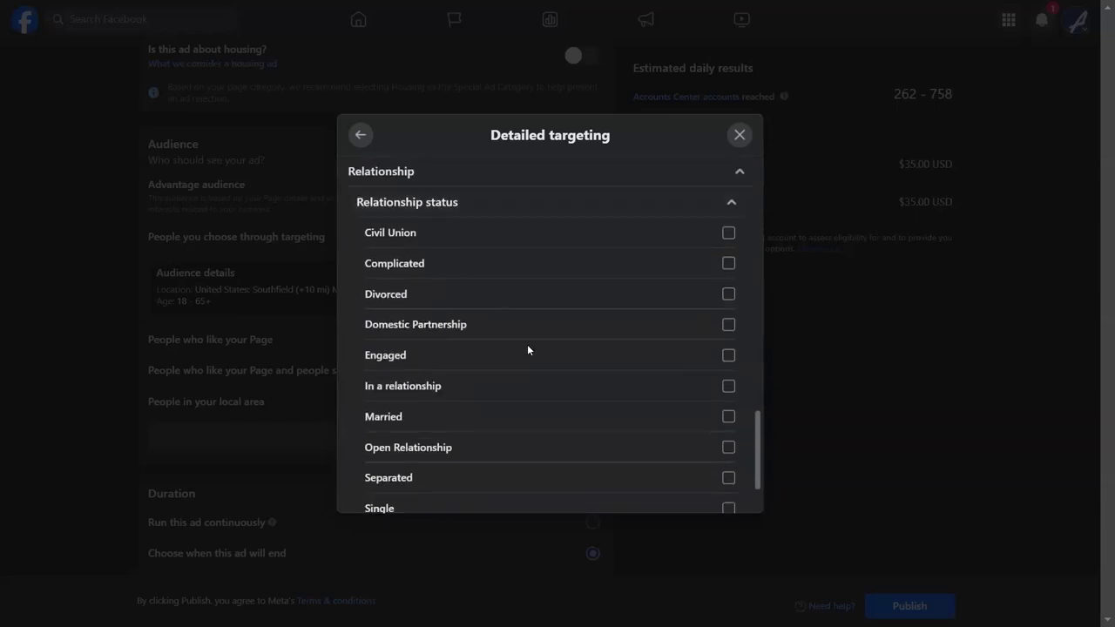
scroll(488, 405, "down", 1)
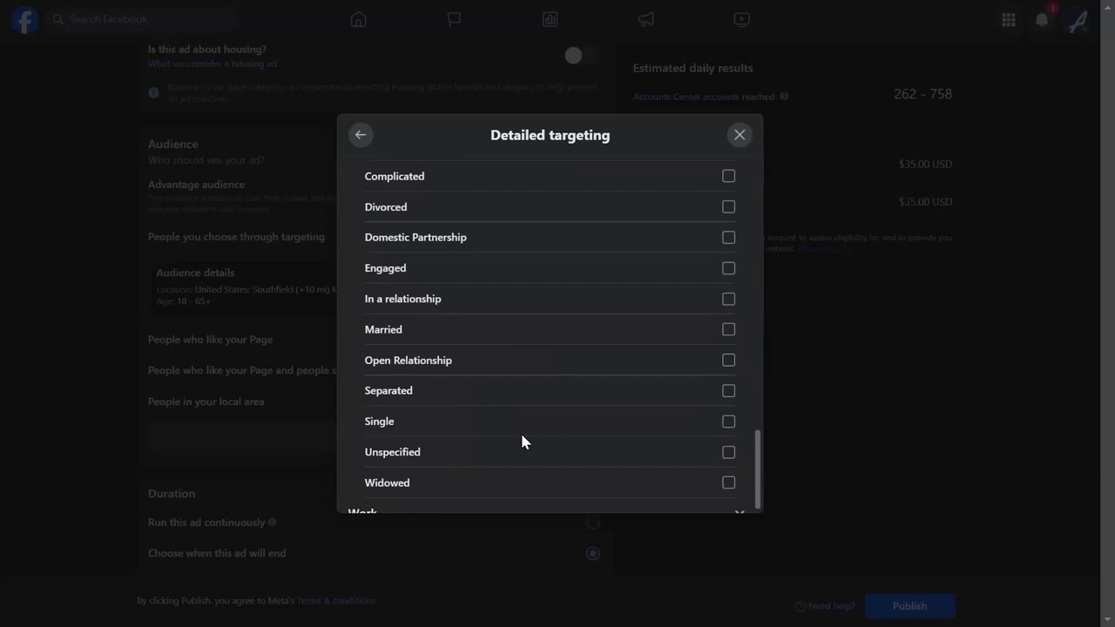
scroll(521, 431, "up", 2)
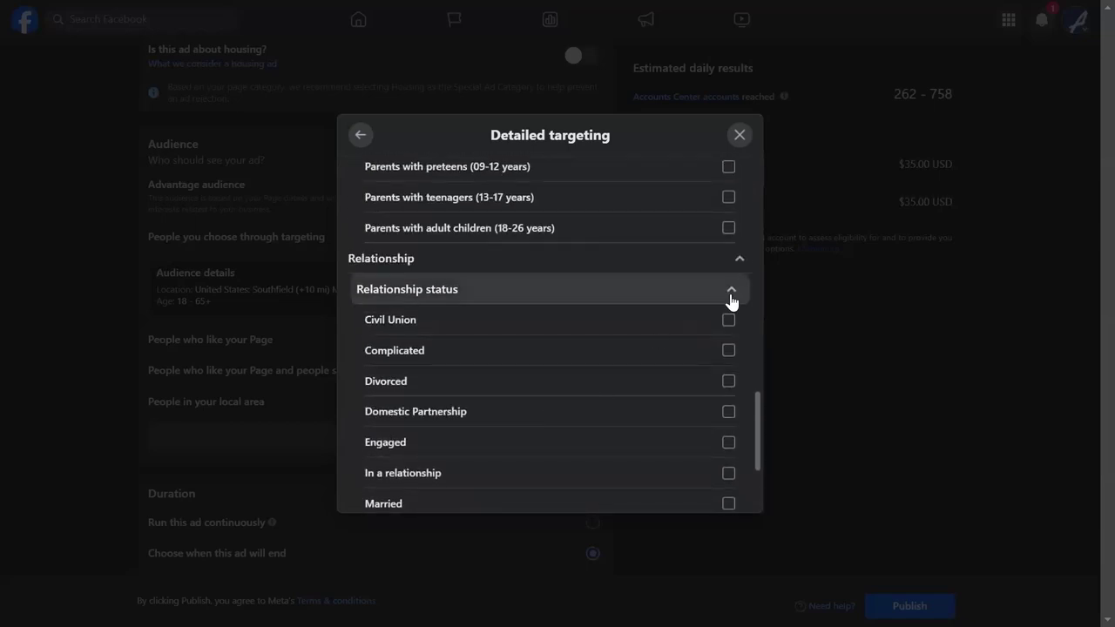
left_click(730, 292)
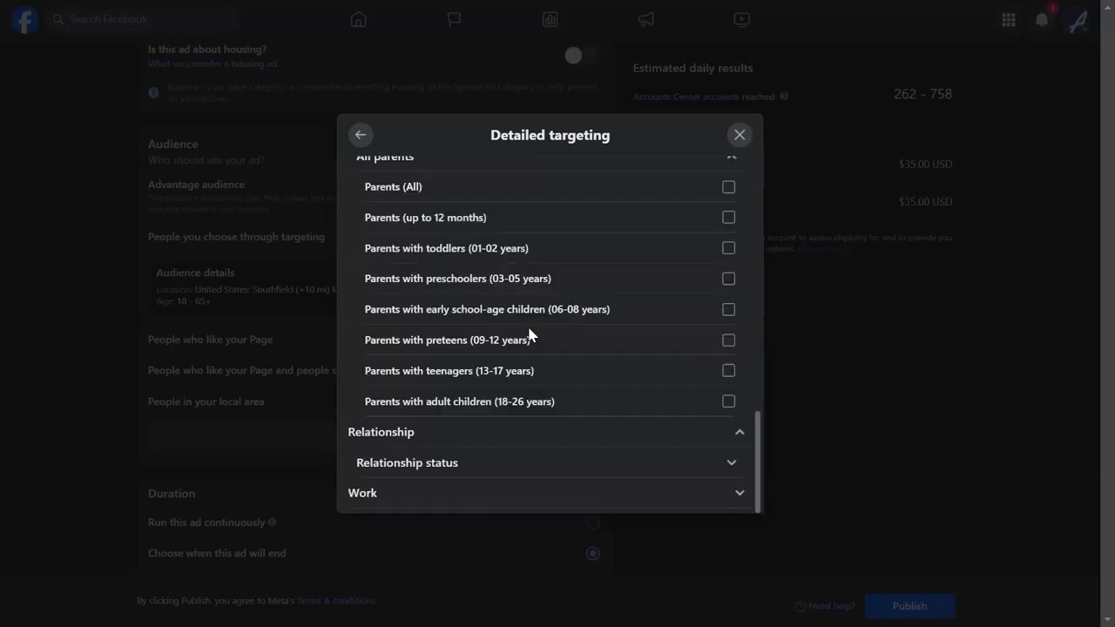
left_click(636, 500)
scroll(491, 345, "down", 2)
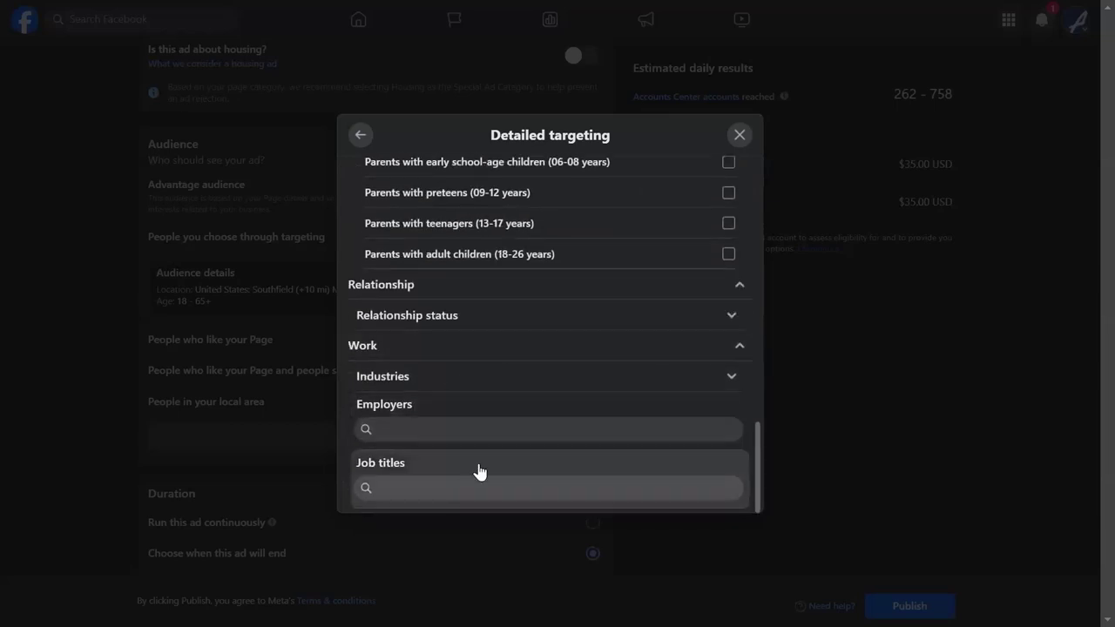
left_click(533, 383)
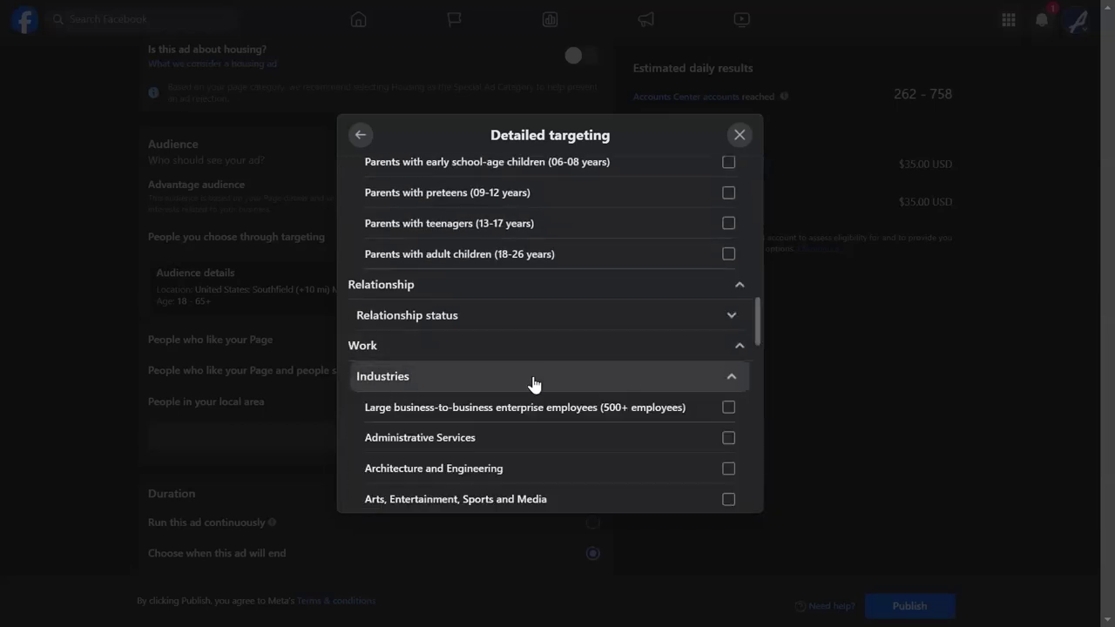
scroll(465, 386, "down", 3)
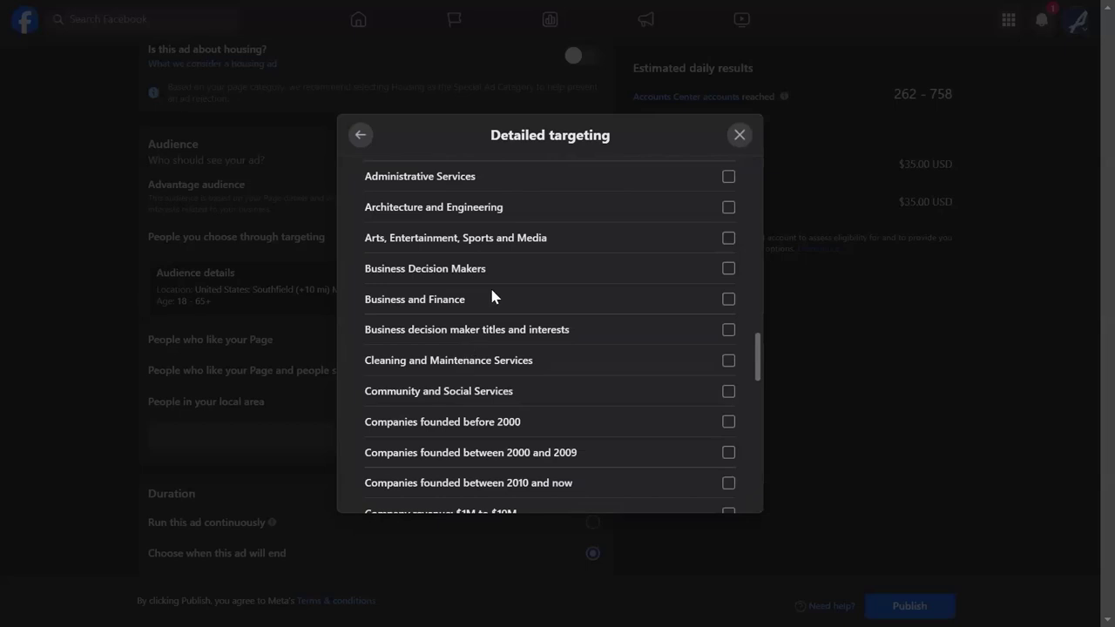
scroll(492, 297, "down", 8)
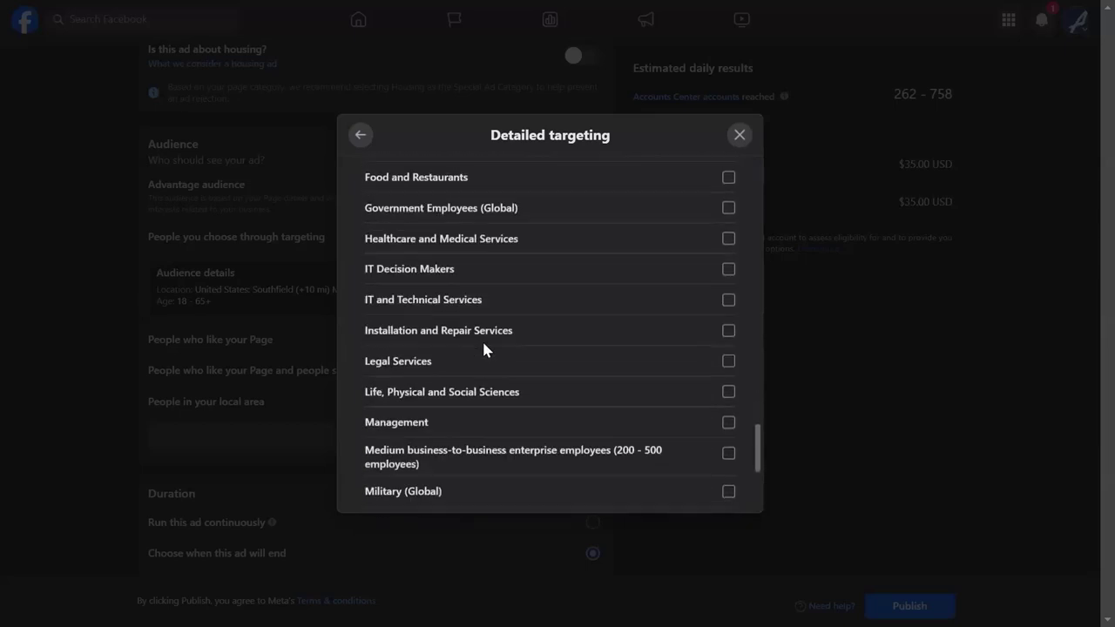
scroll(484, 349, "down", 2)
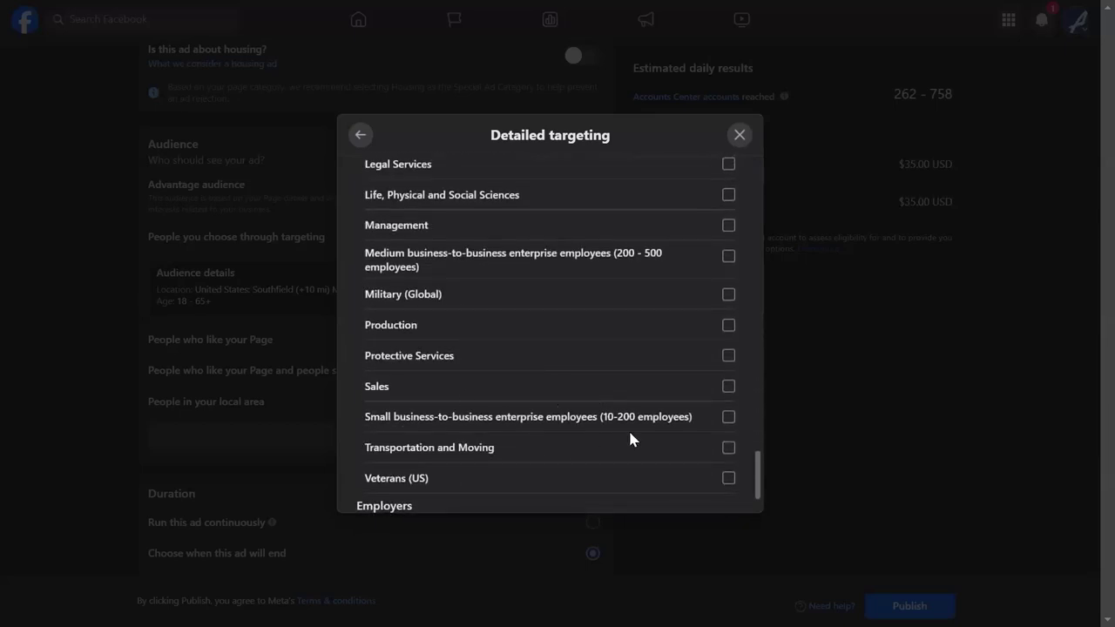
scroll(757, 468, "down", 1)
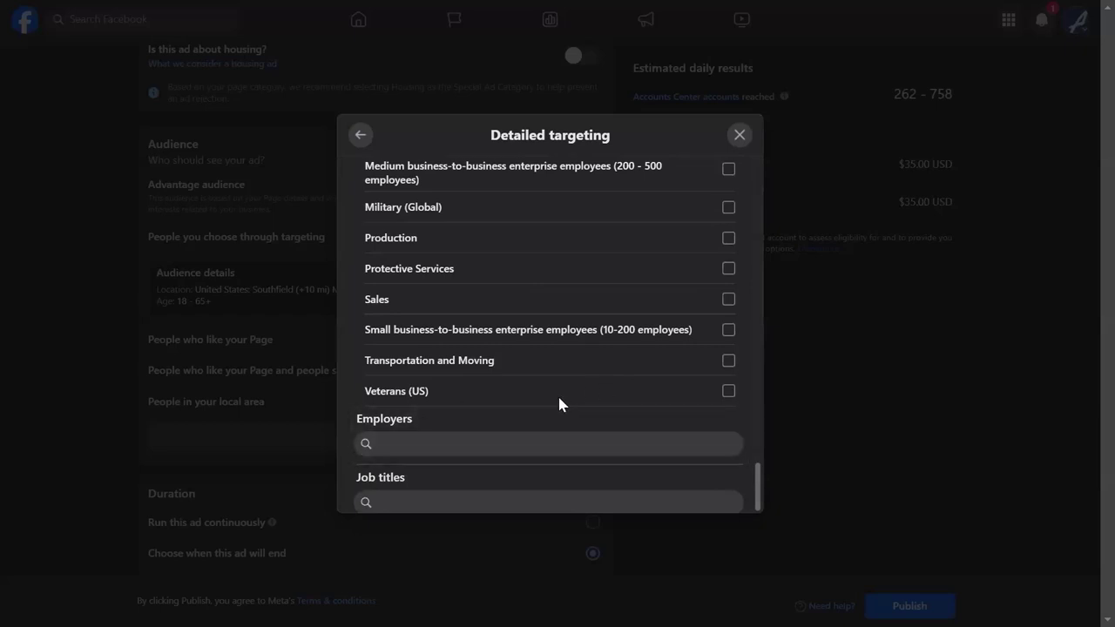
scroll(517, 416, "up", 15)
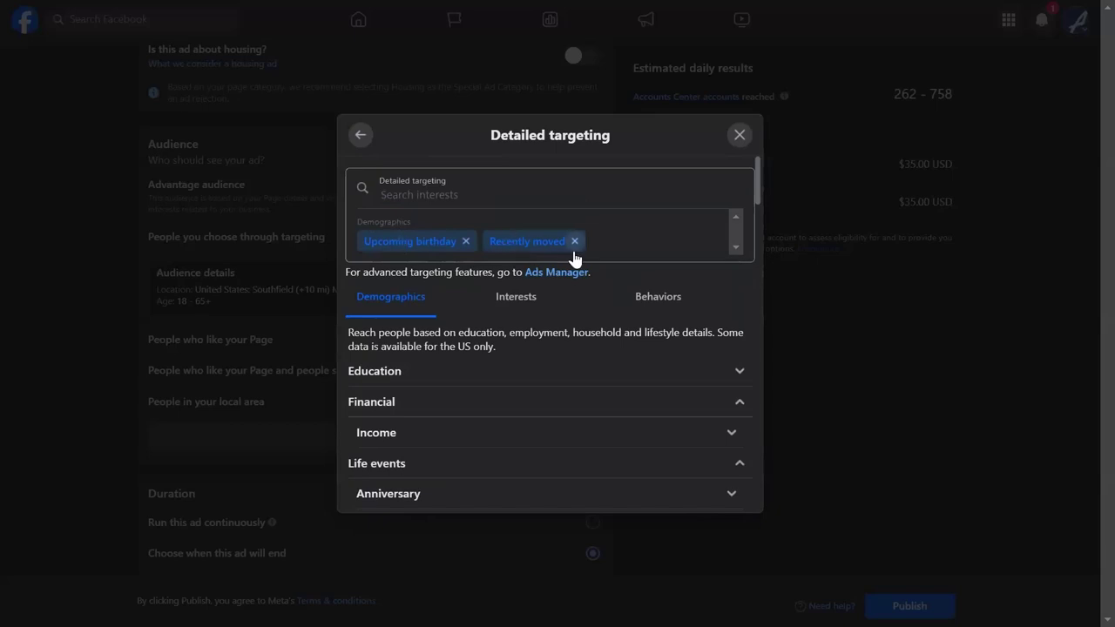
- Examine the Interests categories, including Fitness and wellness, and the Behaviors categories, including Anniversary, in the detailed targeting
left_click(515, 296)
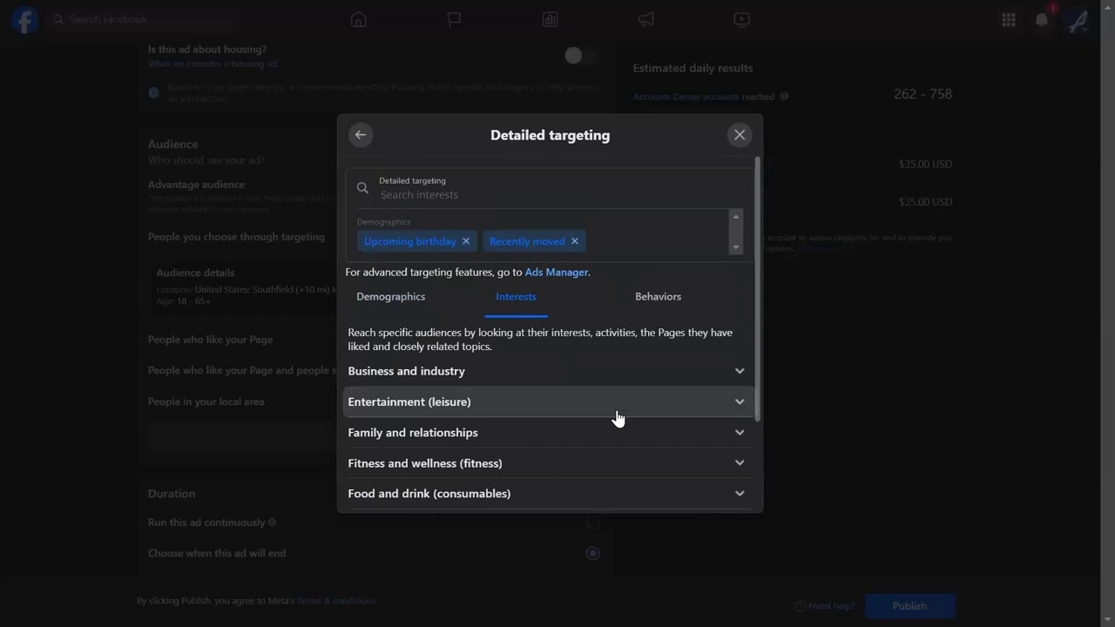
scroll(584, 386, "down", 1)
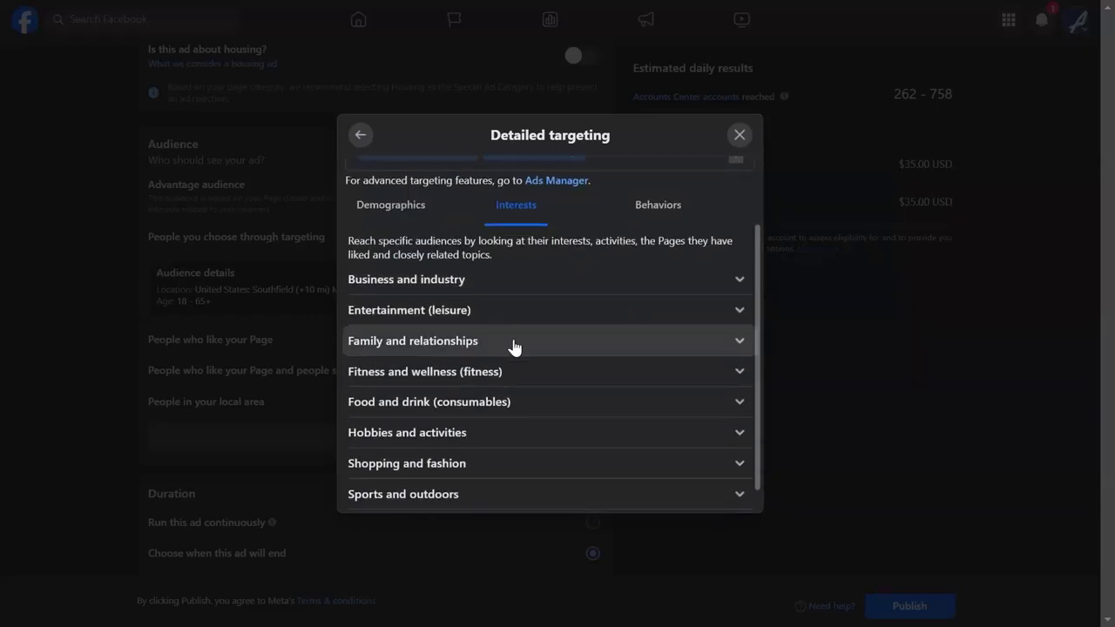
scroll(522, 350, "down", 1)
left_click(625, 359)
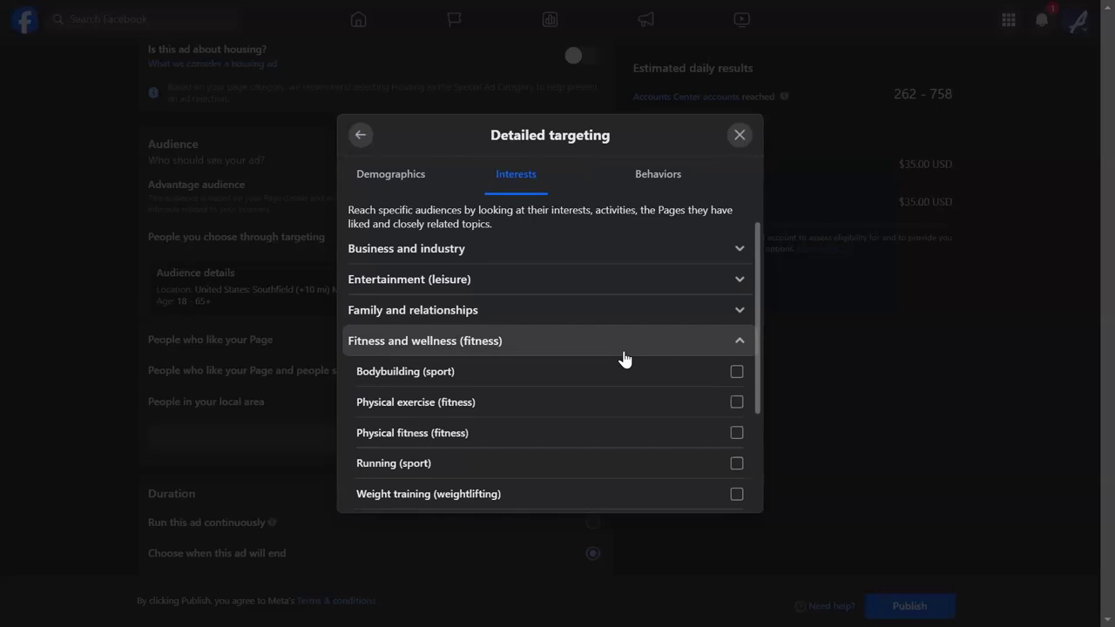
scroll(592, 390, "down", 3)
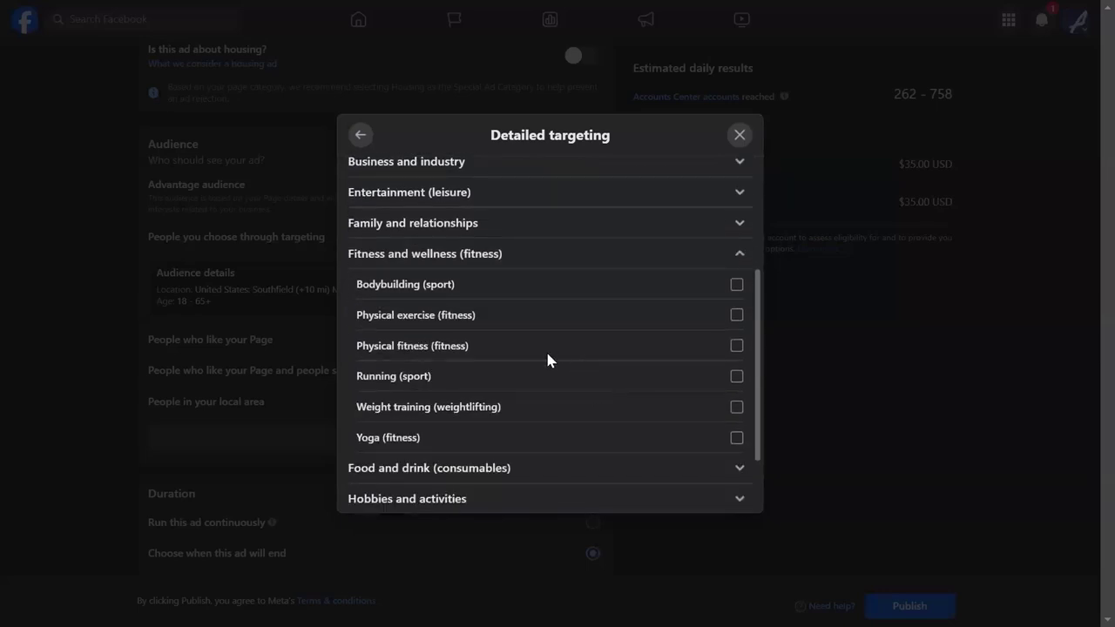
scroll(549, 352, "down", 2)
scroll(545, 331, "down", 1)
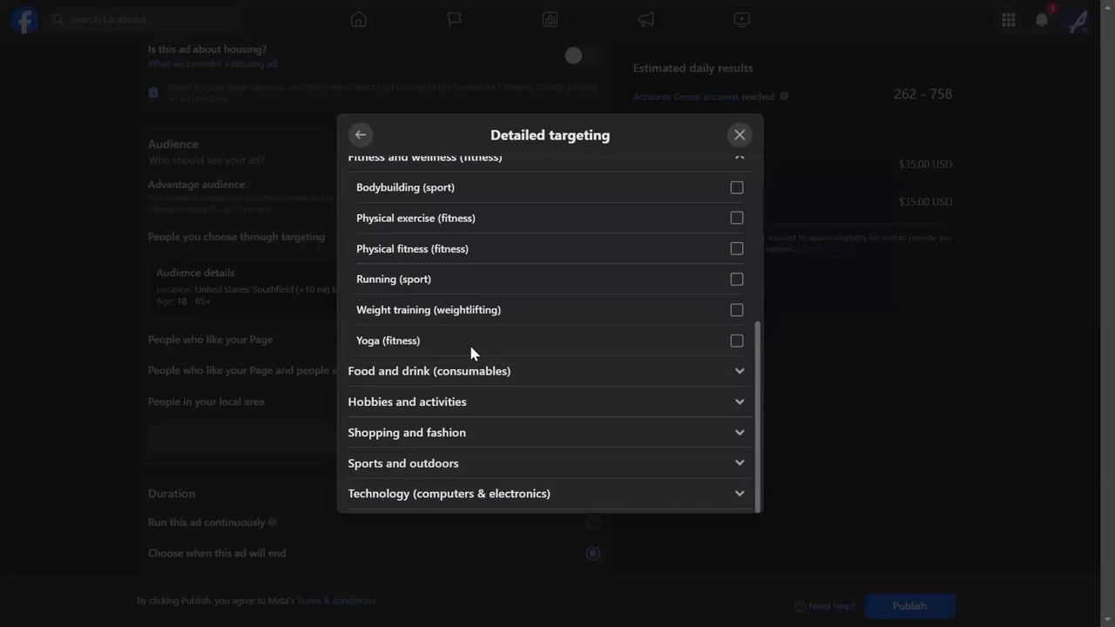
scroll(470, 344, "up", 6)
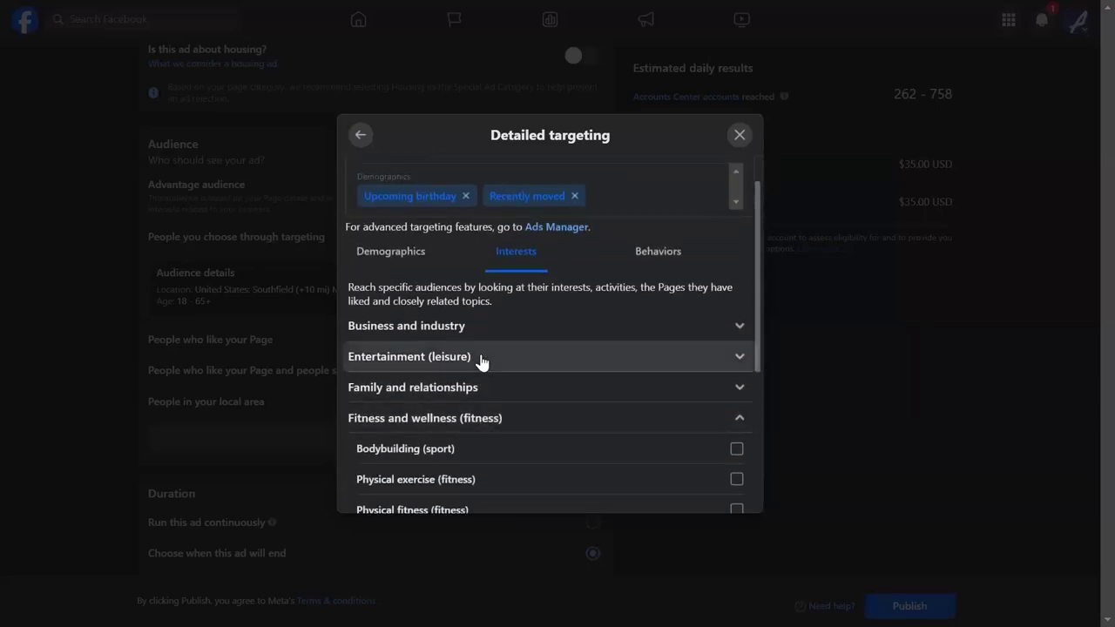
left_click(657, 261)
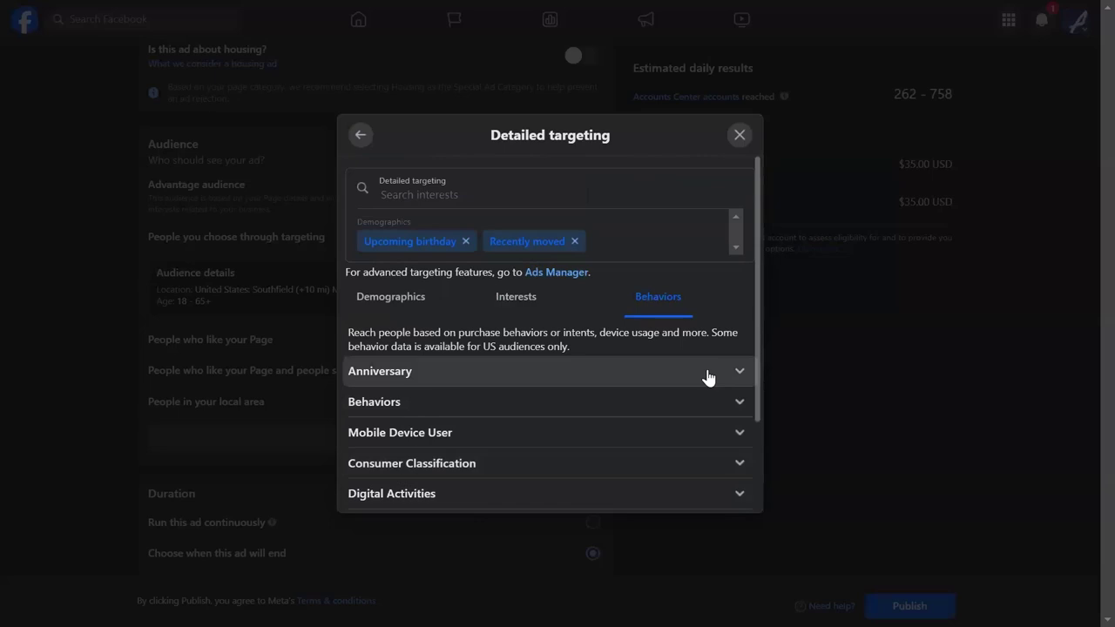
left_click(534, 371)
scroll(540, 366, "down", 2)
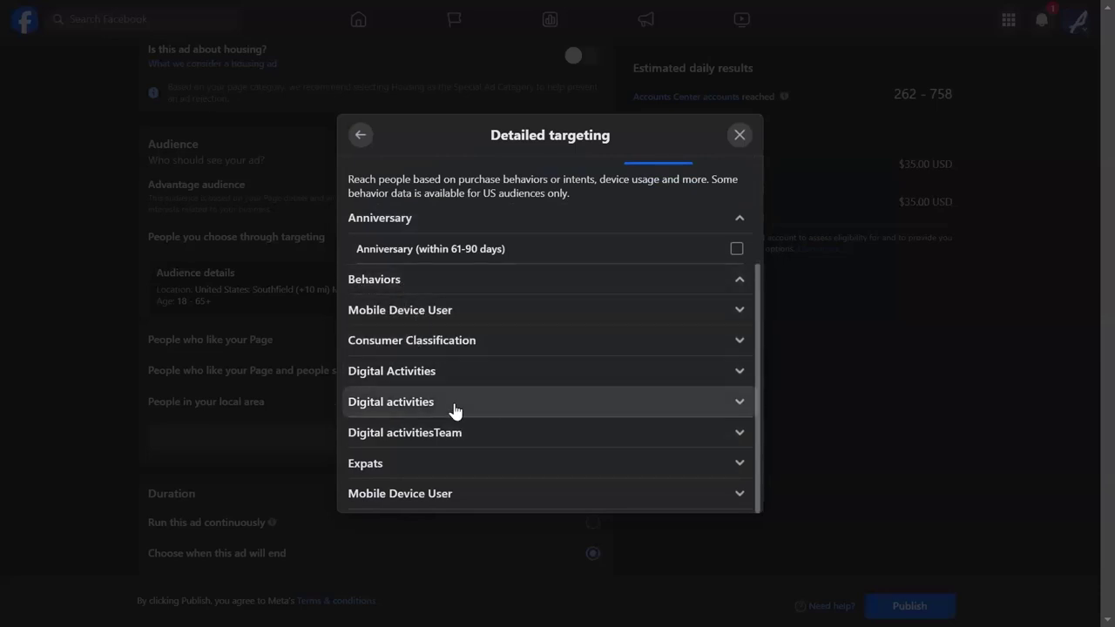
scroll(451, 408, "up", 2)
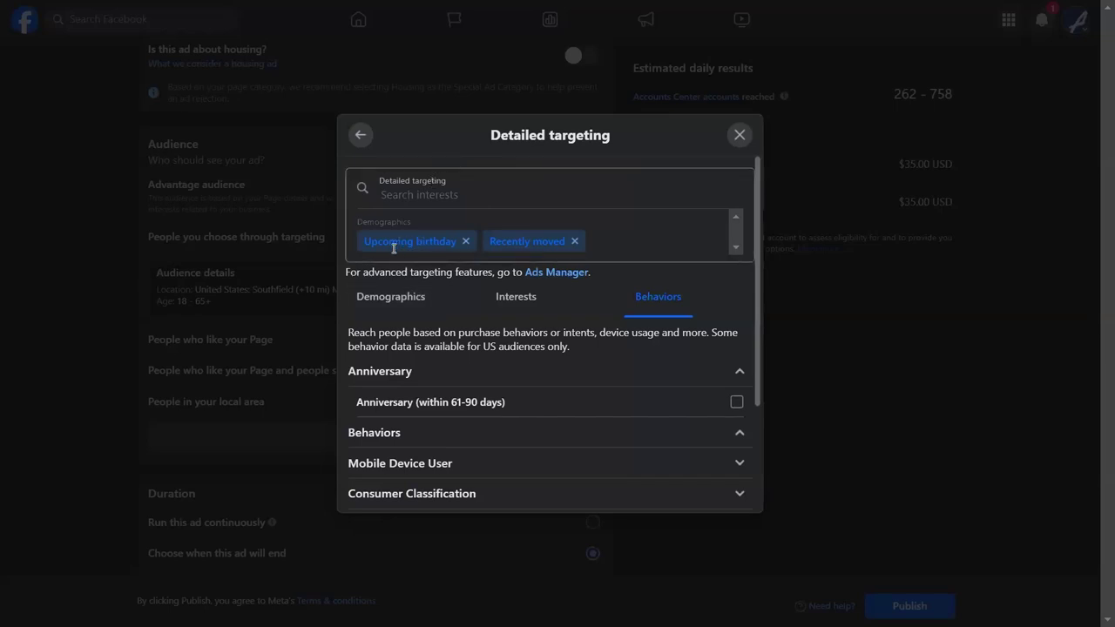
- Search the detailed targeting for "retirement" and add the interests Retirement planning (banking) and Retirement age (careers)
left_click(507, 207)
type("retirement")
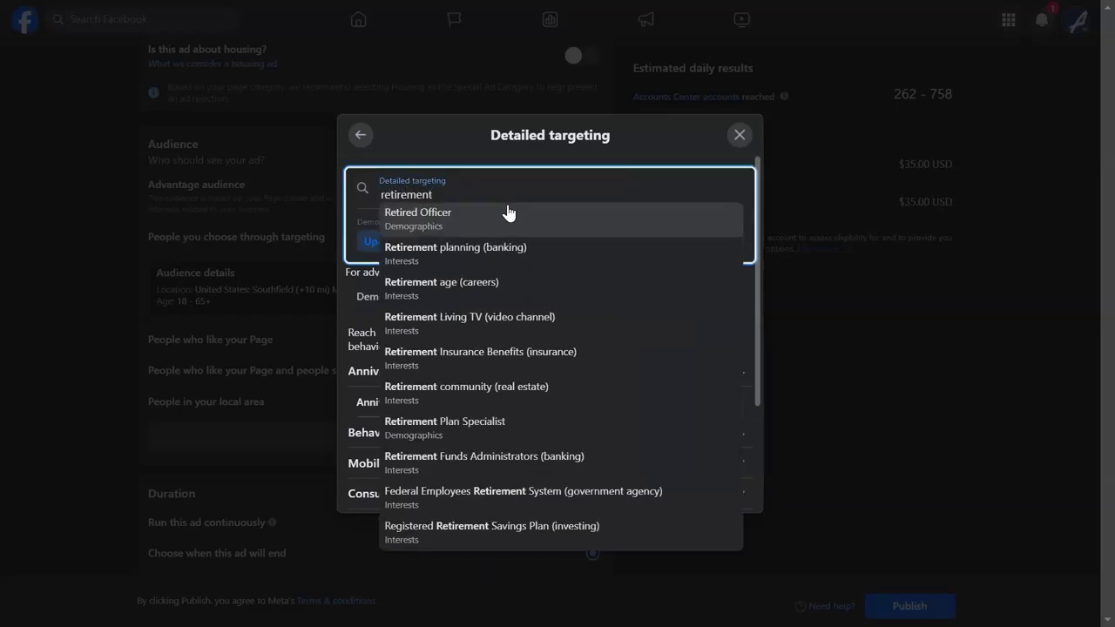
left_click(440, 249)
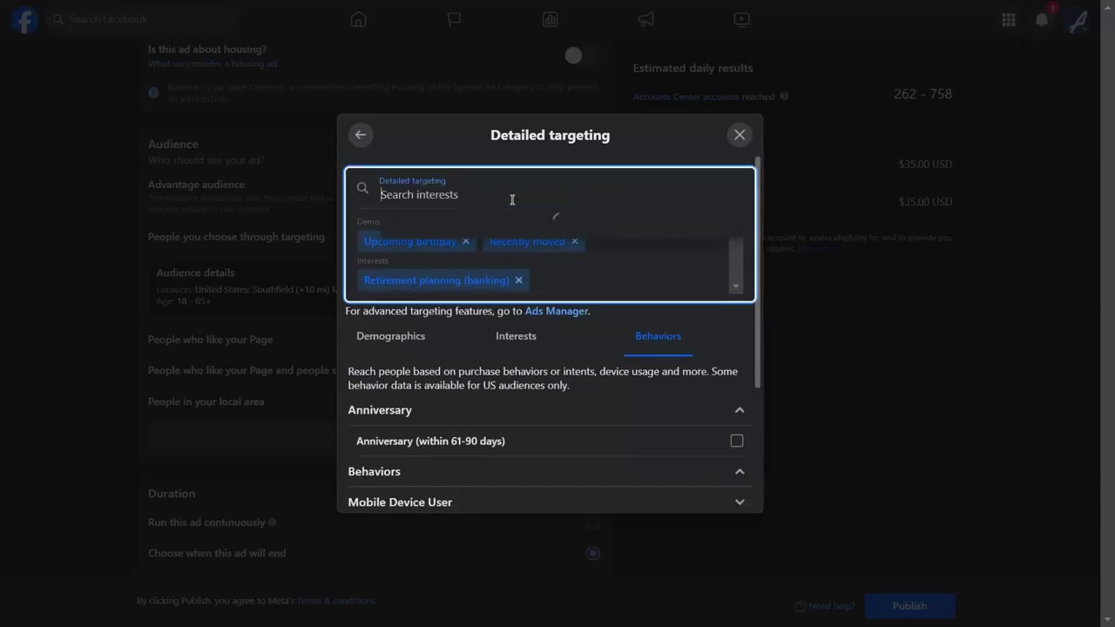
type("retir")
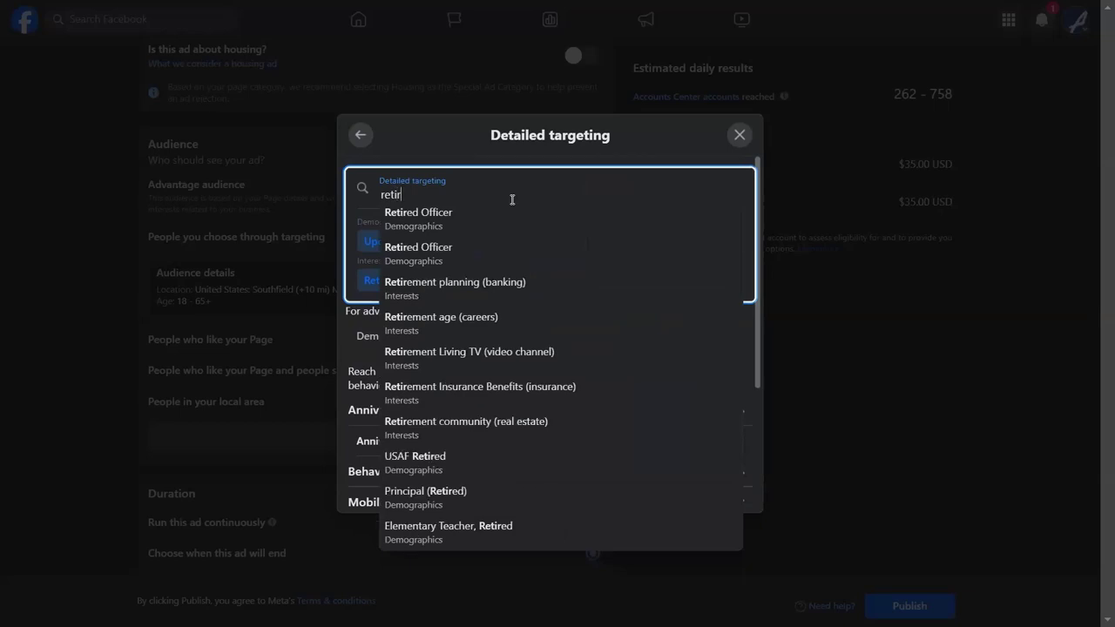
type("ement")
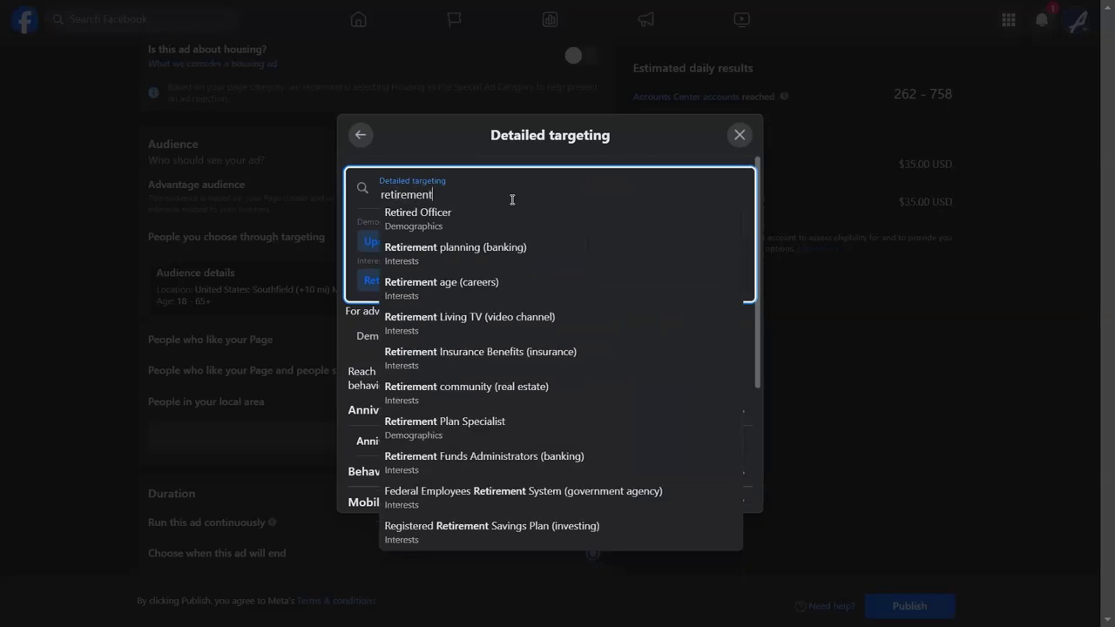
left_click(449, 288)
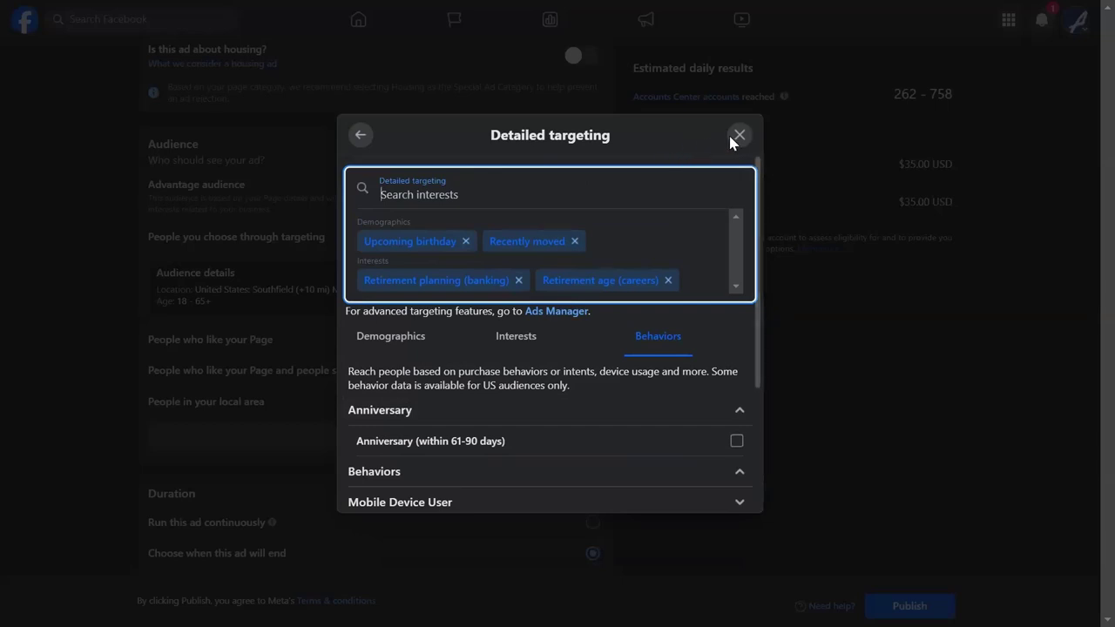
- Close the audience editor without saving the detailed targeting and go to the ad's duration and daily budget settings
left_click(697, 137)
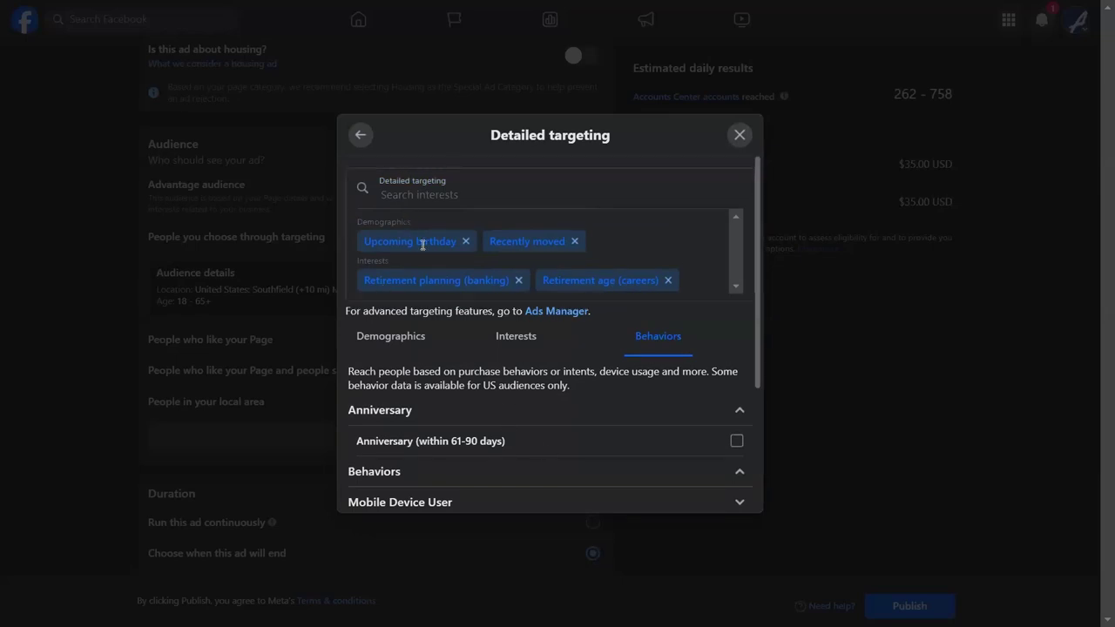
scroll(553, 391, "down", 3)
scroll(549, 392, "up", 3)
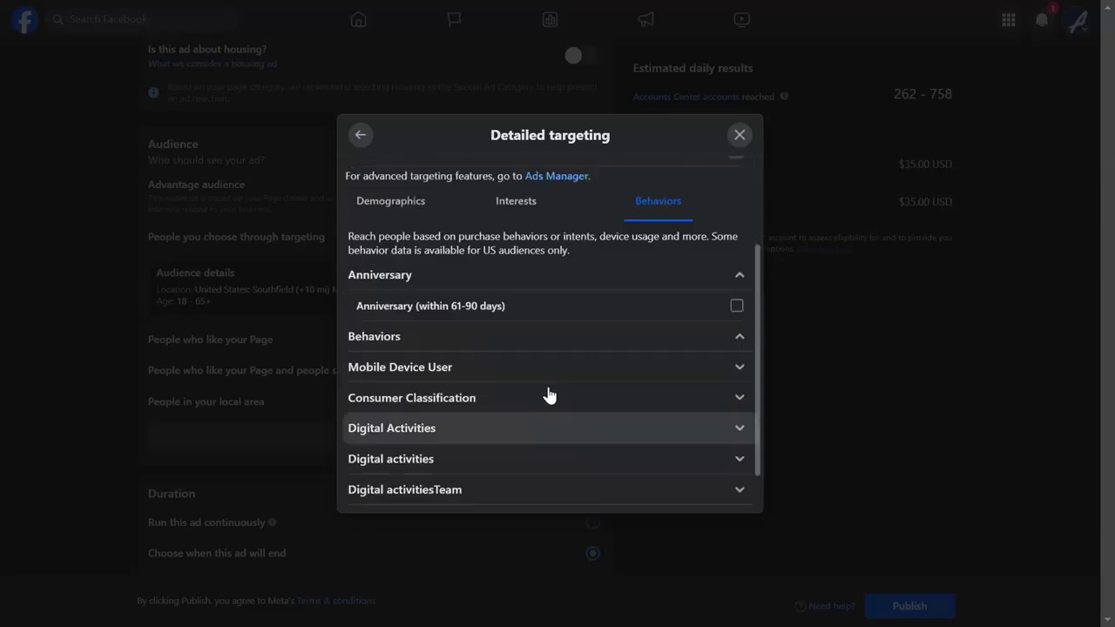
left_click(741, 132)
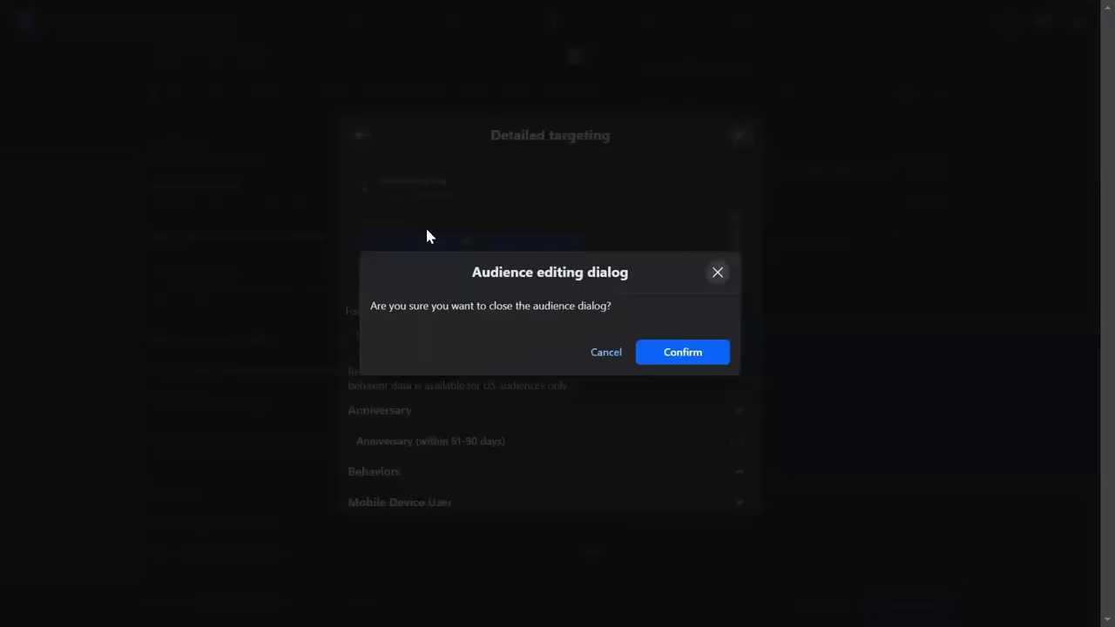
left_click(671, 356)
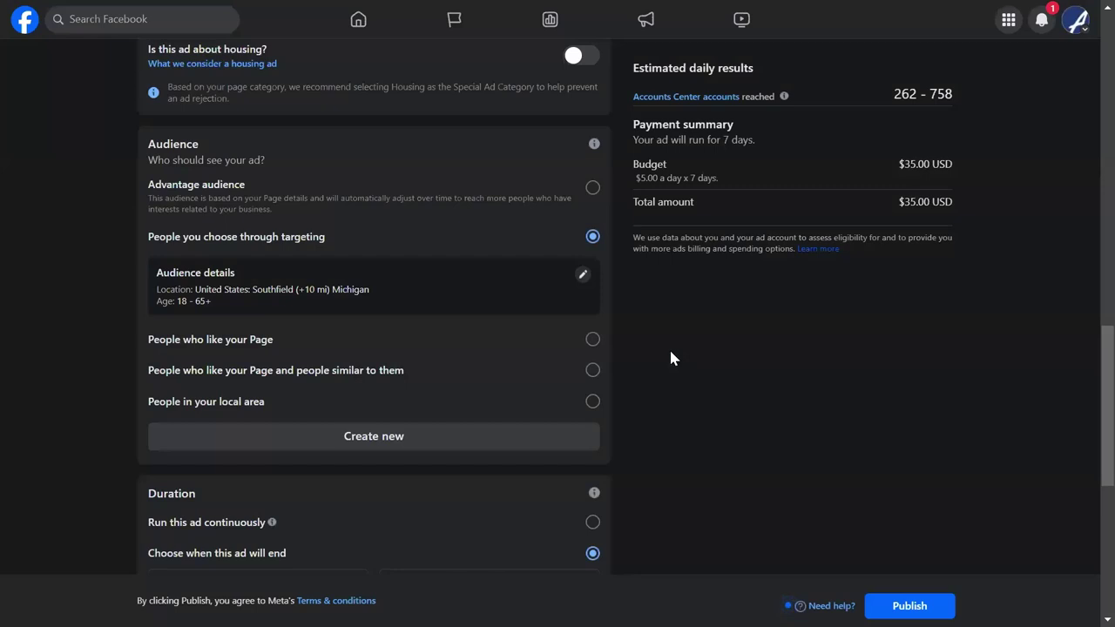
scroll(87, 270, "down", 1)
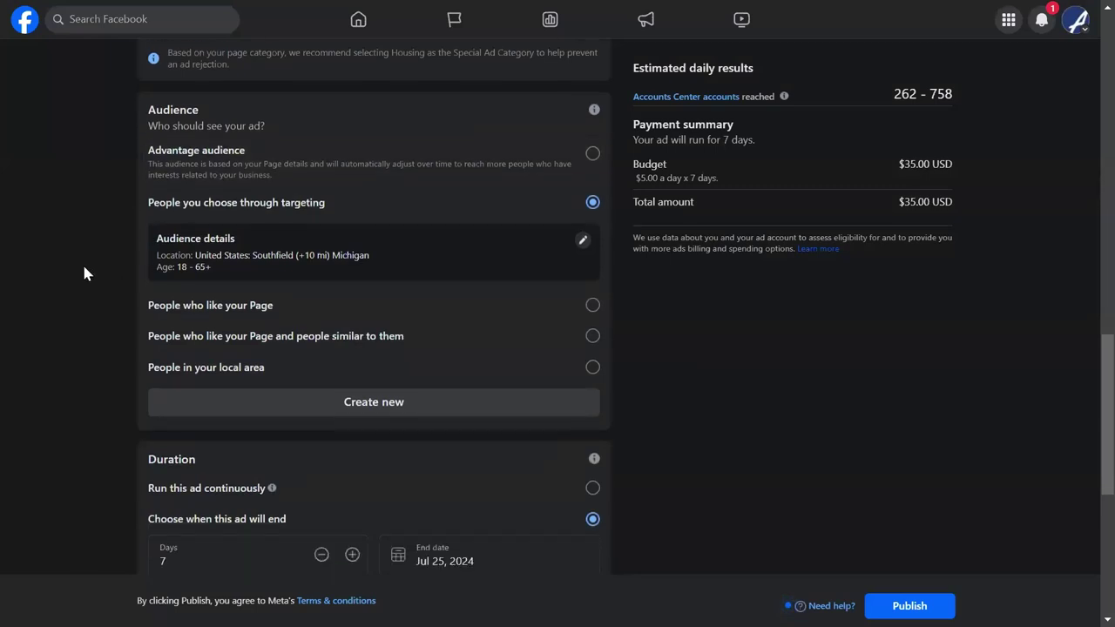
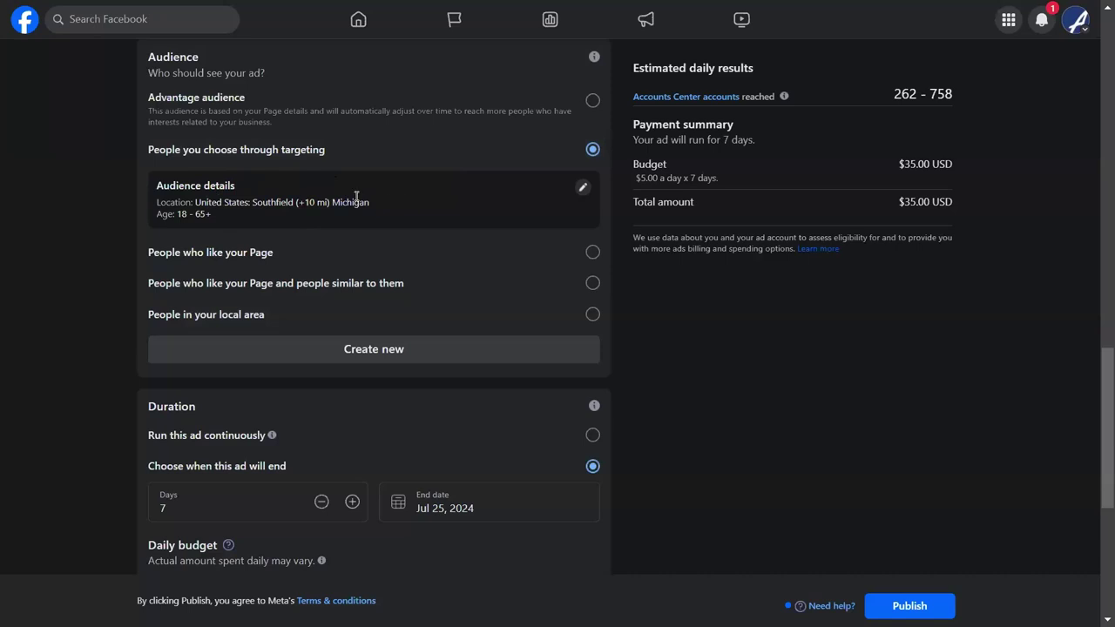
scroll(350, 289, "down", 2)
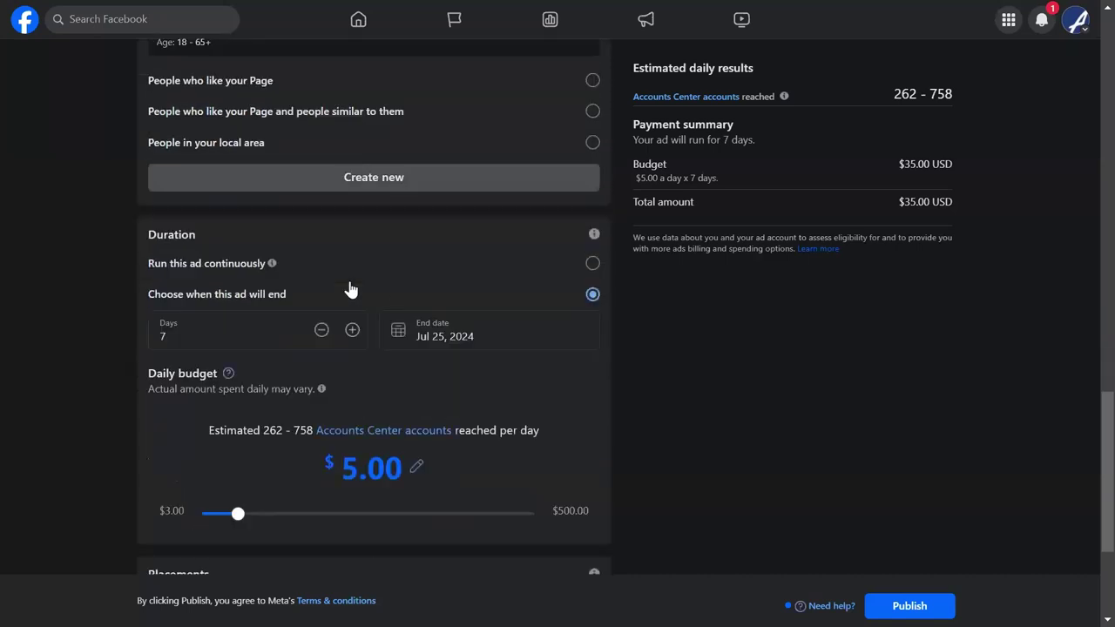
- Set the ad's duration to 14 days with a chosen end date
scroll(40, 214, "down", 2)
scroll(40, 214, "up", 1)
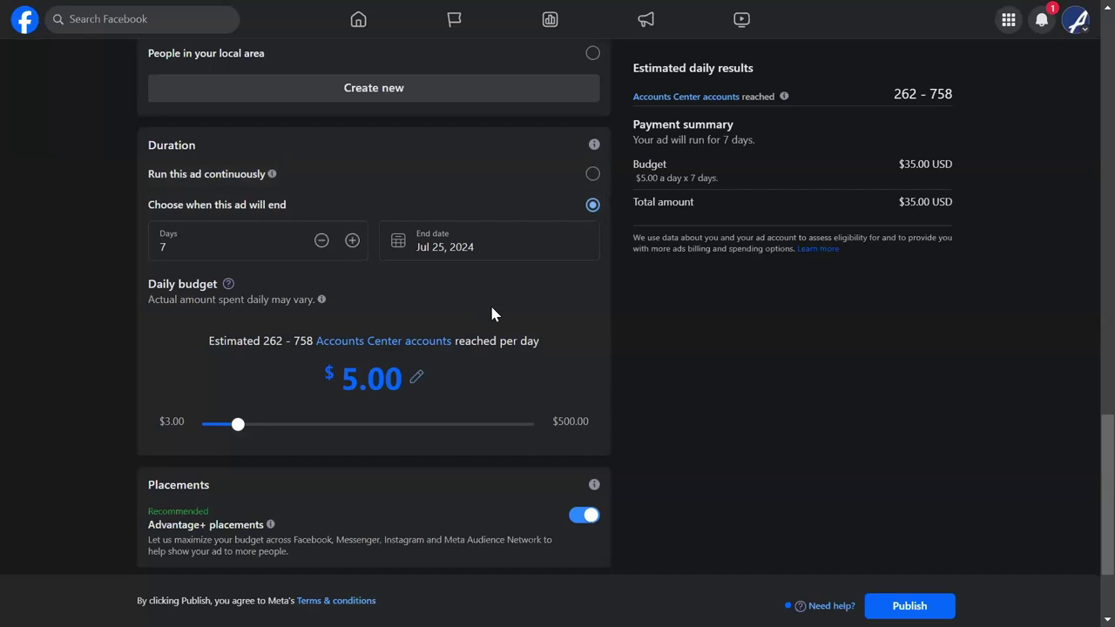
double_click(160, 250)
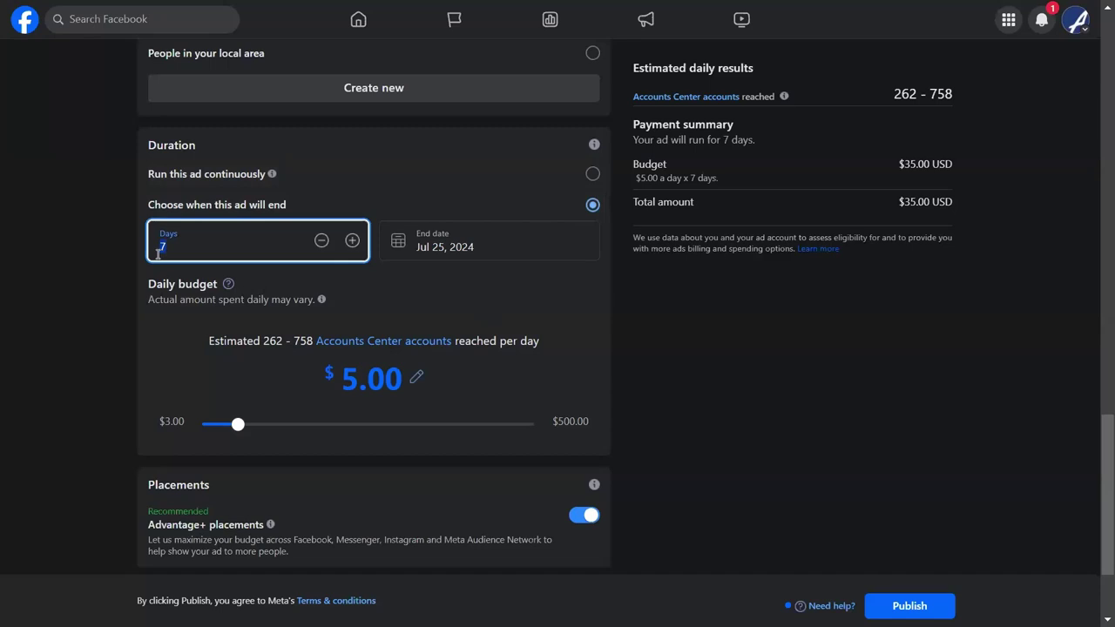
type("14")
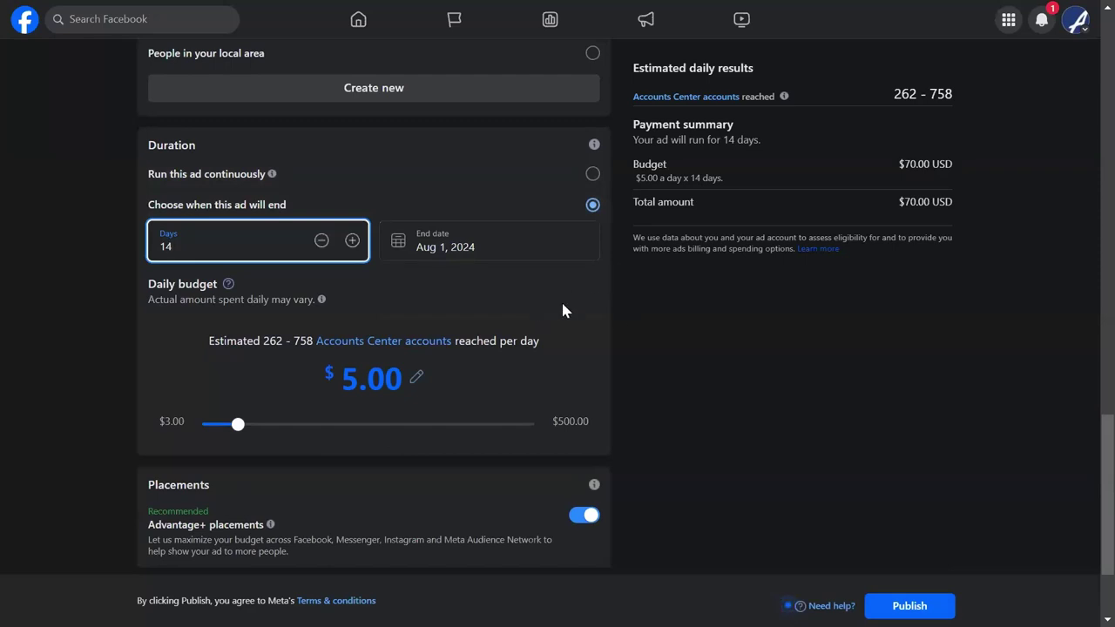
scroll(563, 310, "down", 2)
scroll(561, 311, "up", 4)
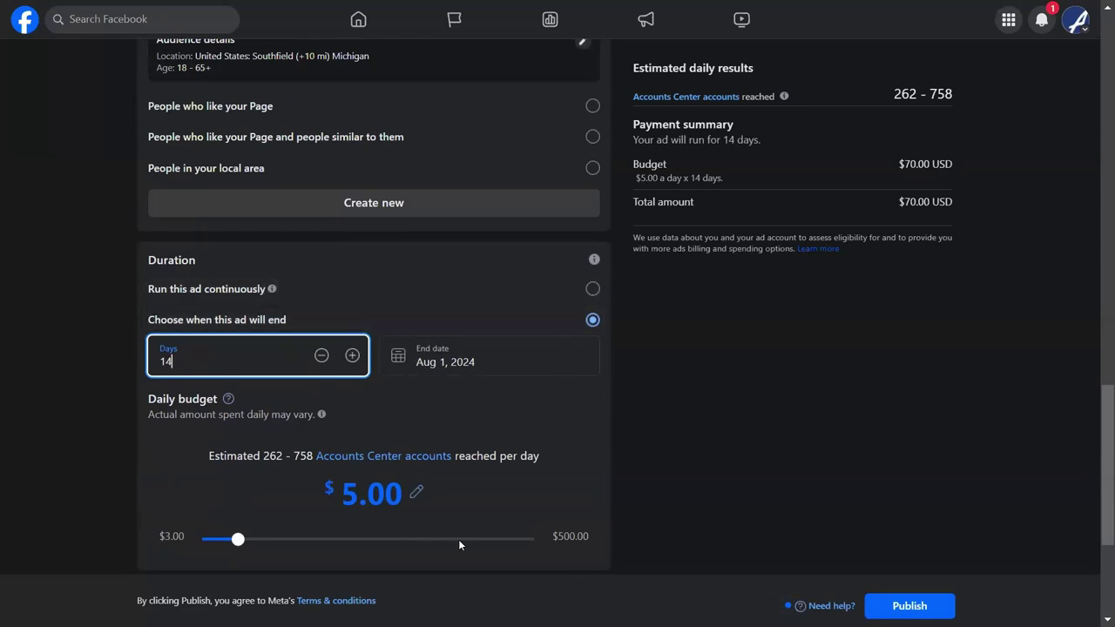
- Raise the daily budget to the $500.00 maximum and check the estimated accounts reached
scroll(572, 409, "down", 1)
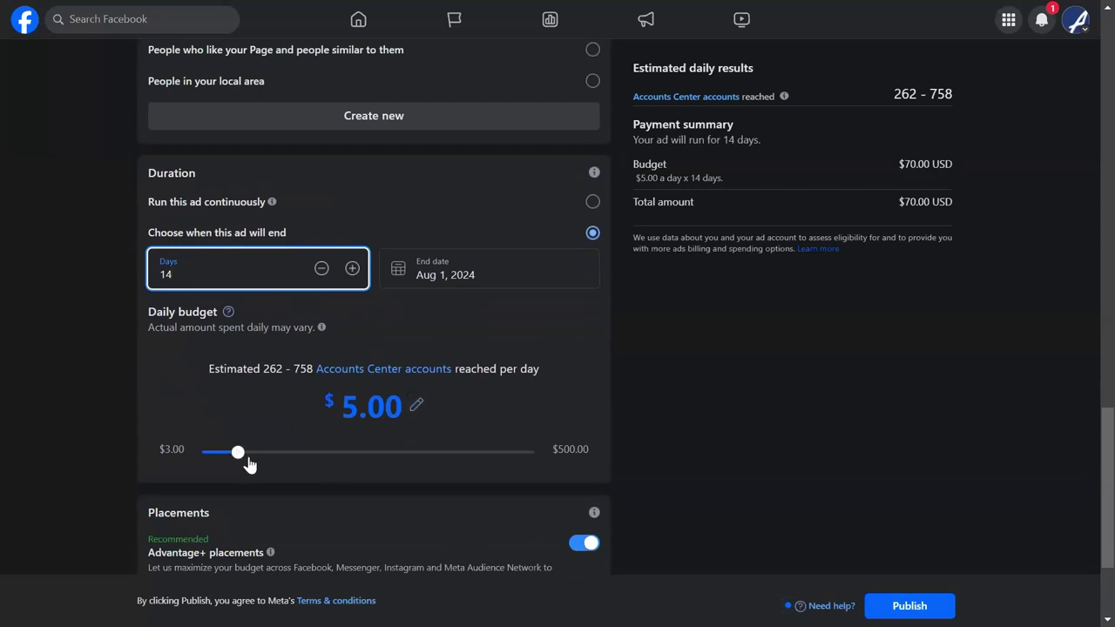
left_click_drag(240, 455, 598, 457)
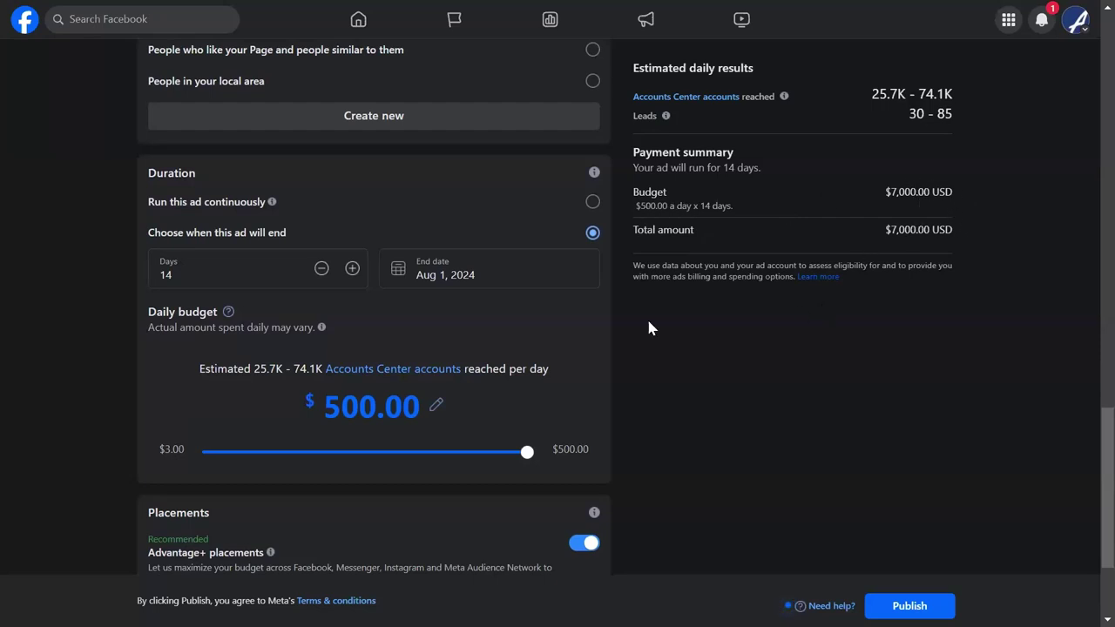
left_click(438, 406)
left_click_drag(331, 406, 425, 401)
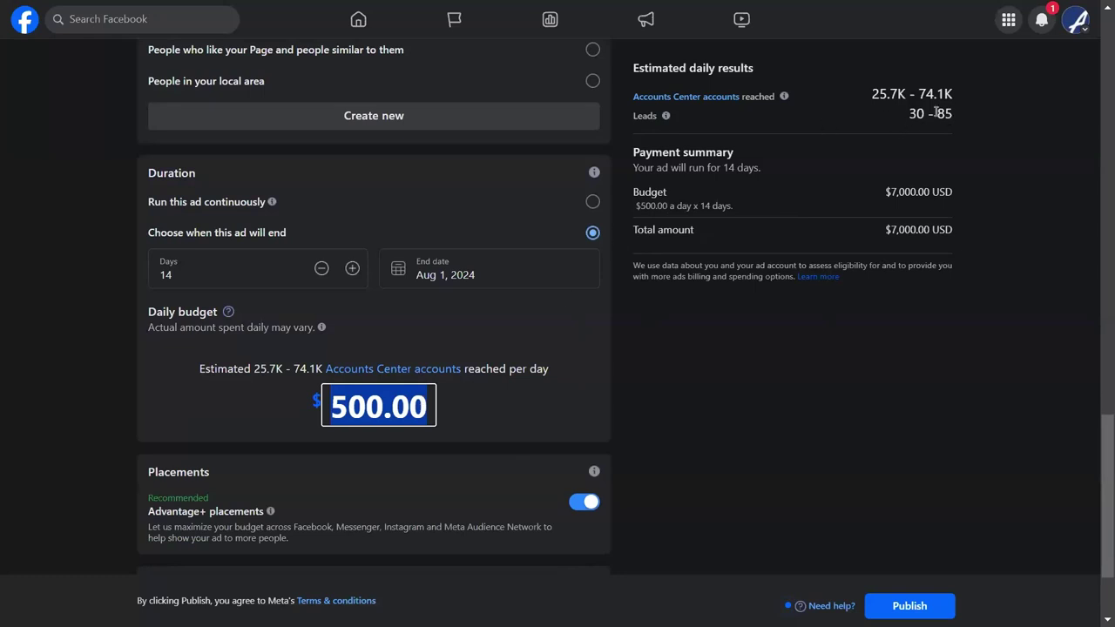
left_click_drag(868, 93, 961, 91)
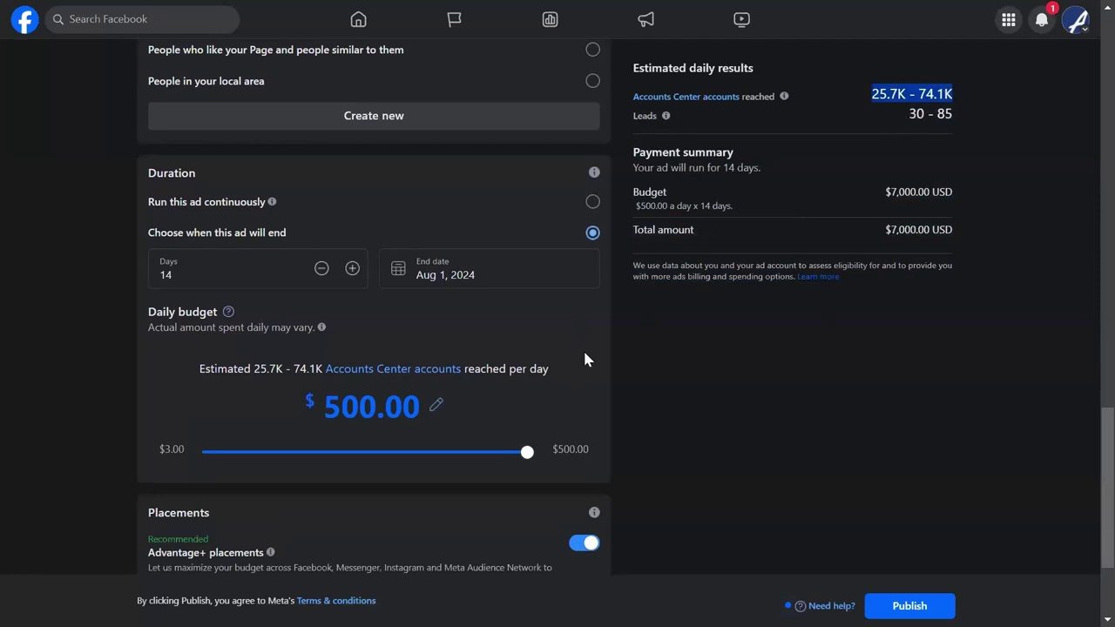
- Set the daily budget to $20.00 and check the estimated daily results
left_click(376, 404)
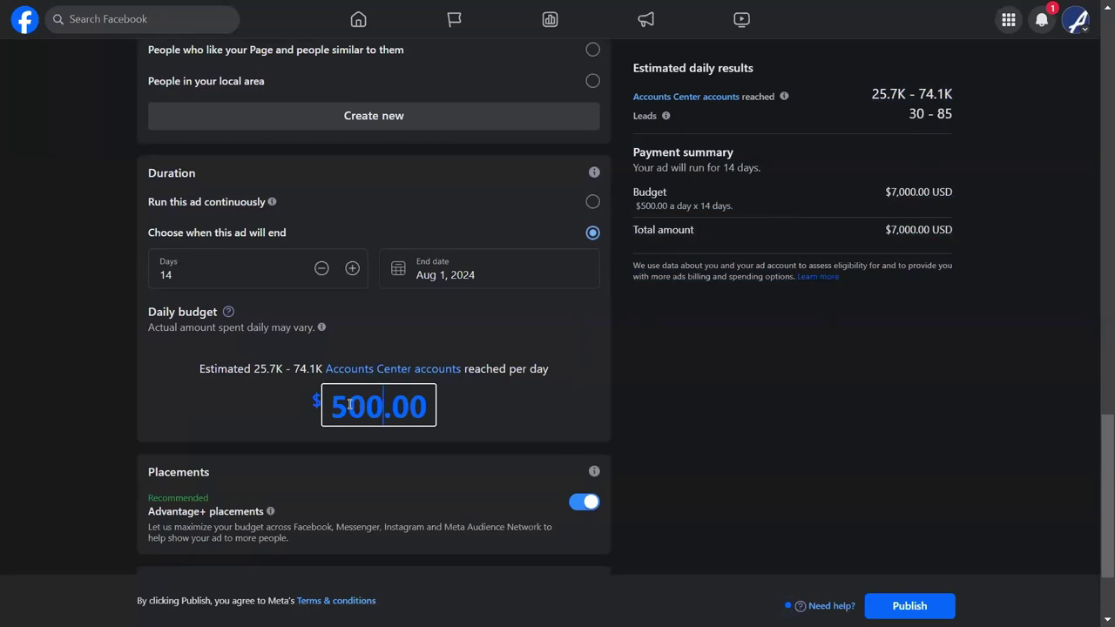
left_click_drag(346, 405, 437, 407)
key("BackSpace")
key("BackSpace")
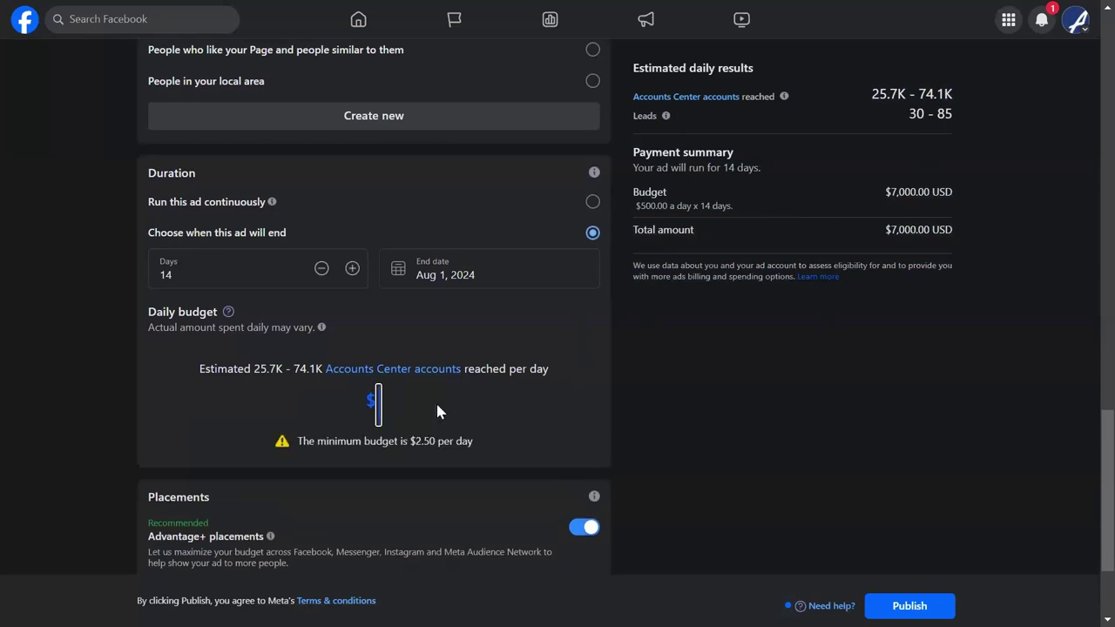
type("20.00")
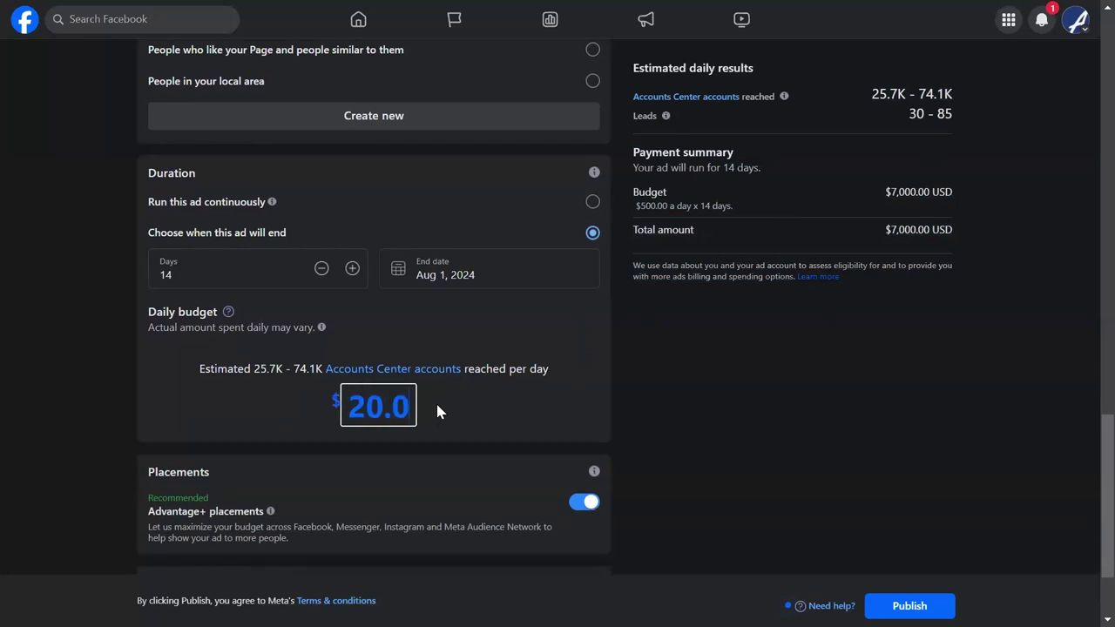
left_click(599, 408)
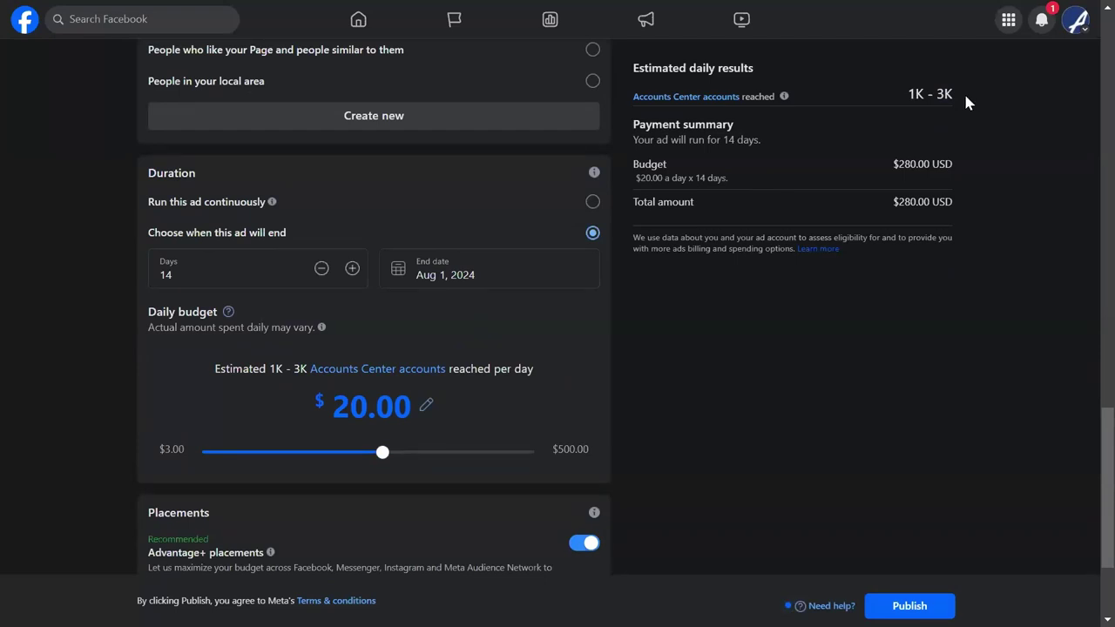
- Change the daily budget to $35.00 and check the estimated reach and leads
left_click(361, 402)
left_click_drag(375, 408, 322, 423)
right_click(323, 423)
key("Escape")
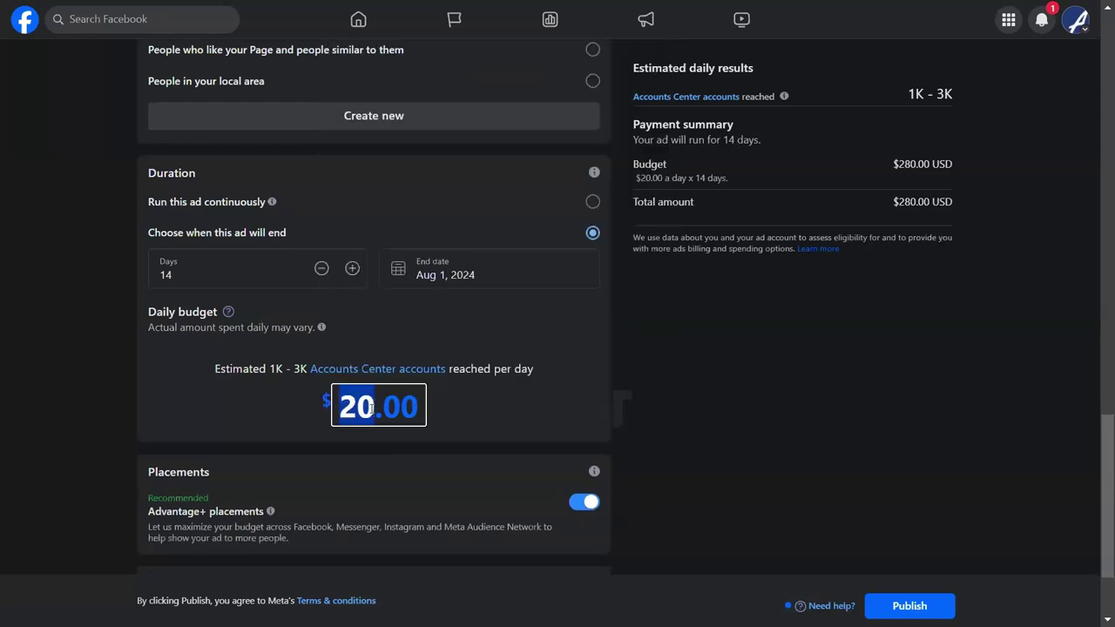
type("35")
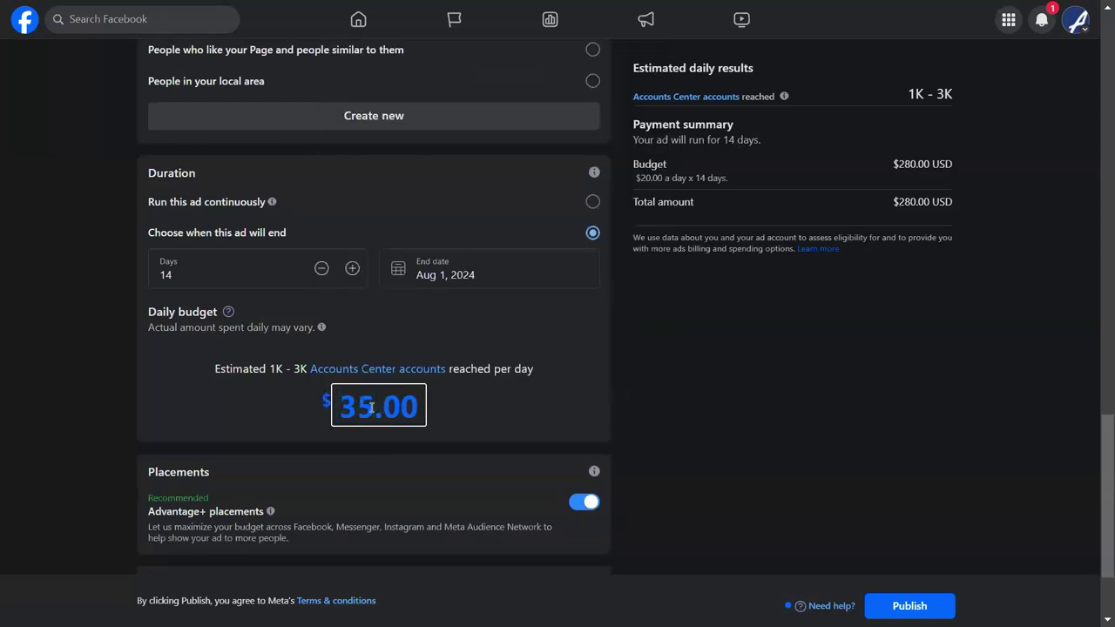
left_click(872, 390)
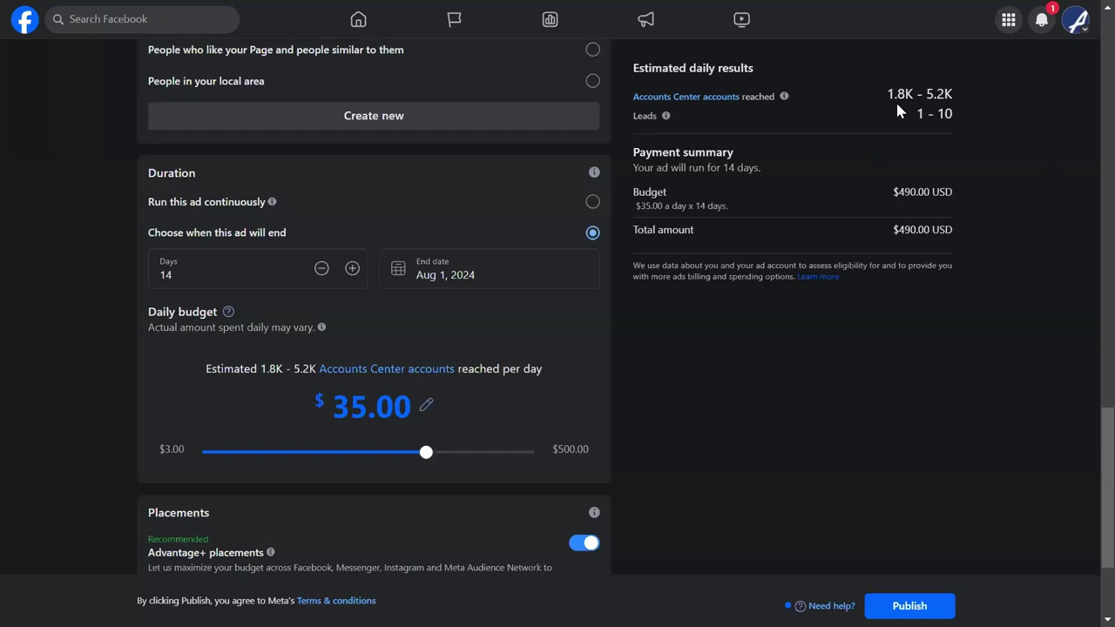
- Enter a daily budget of $500.00 again to compare its estimated results
left_click(319, 408)
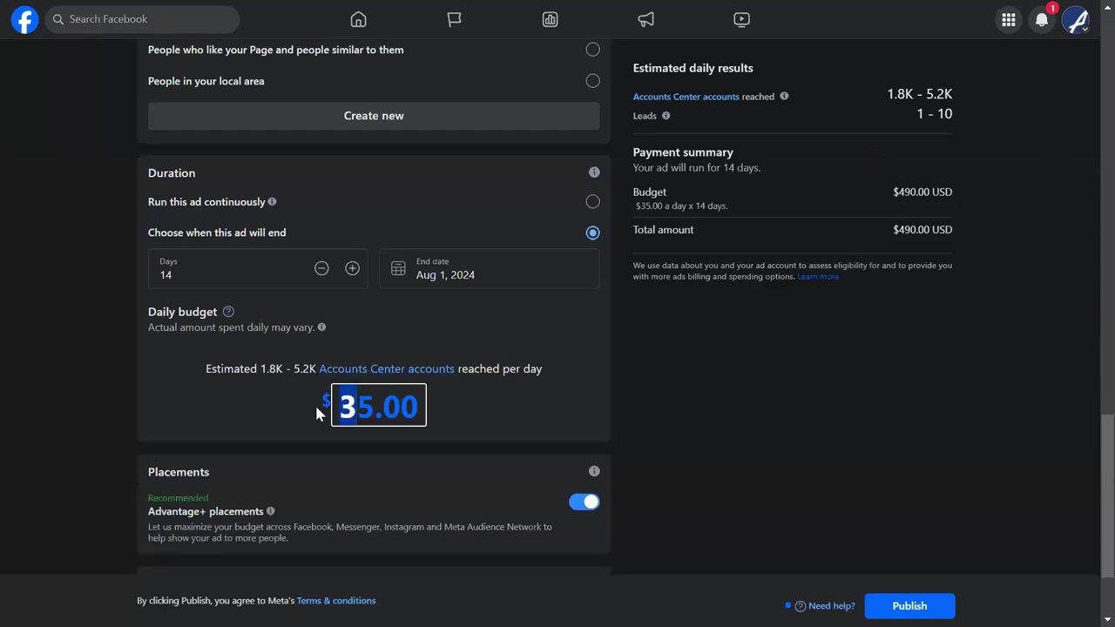
key("Delete")
key("Delete")
type("500")
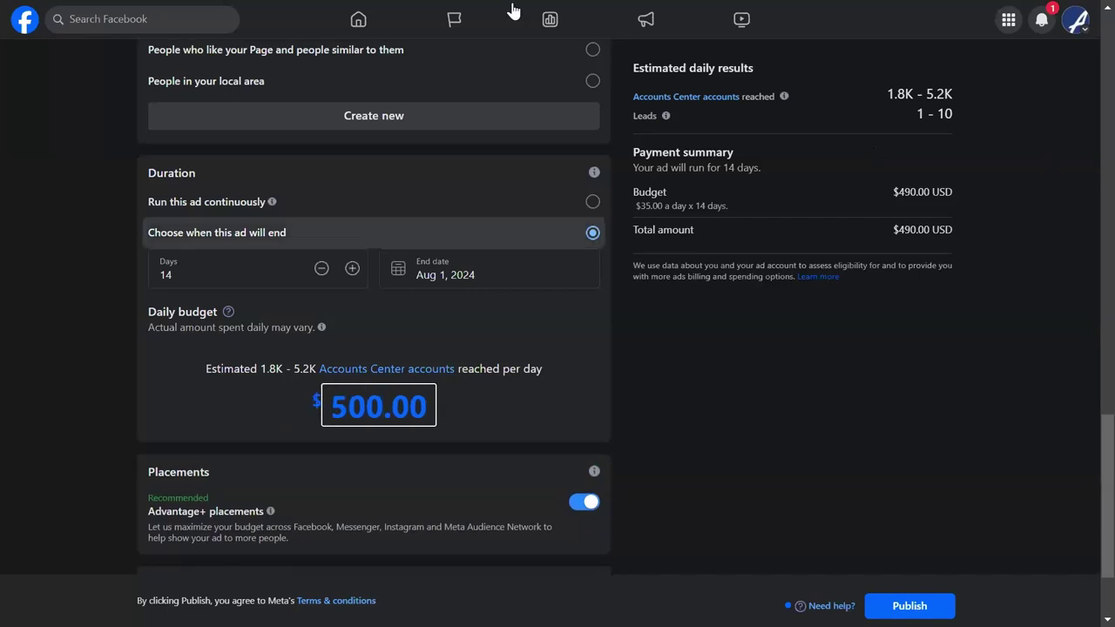
left_click(829, 264)
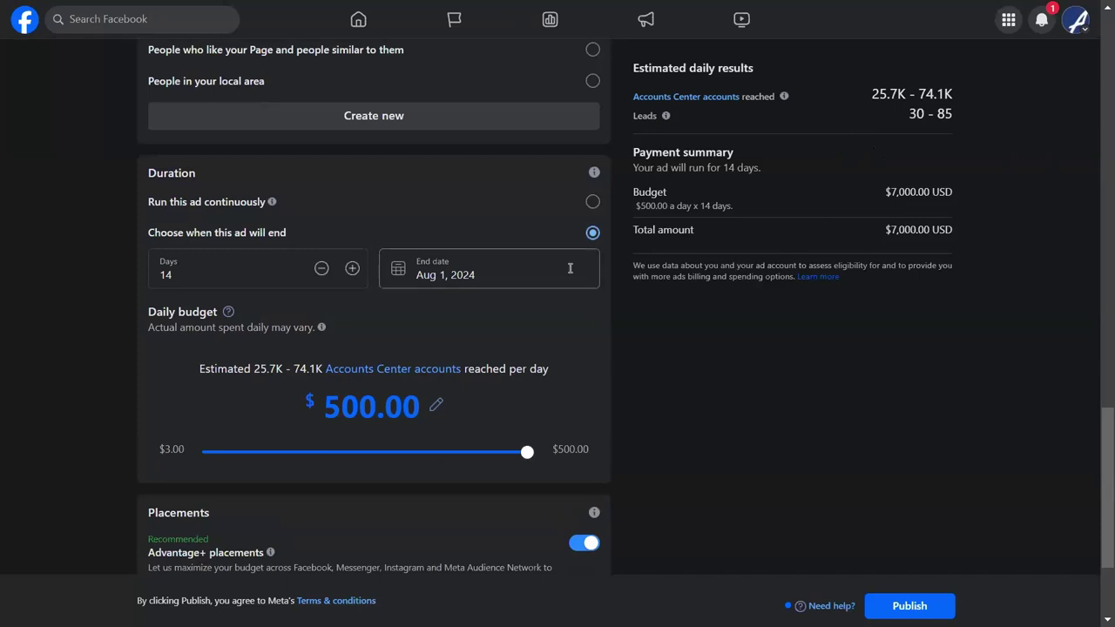
- Lower the daily budget to $20.00 and check the payment summary
left_click(366, 399)
type("20.00")
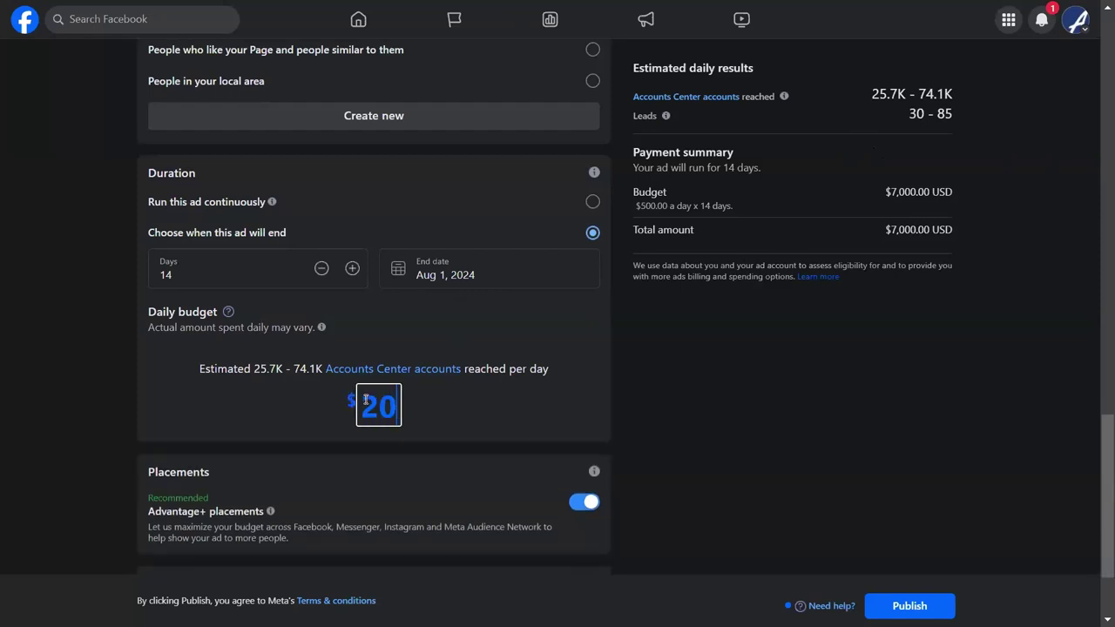
left_click(832, 431)
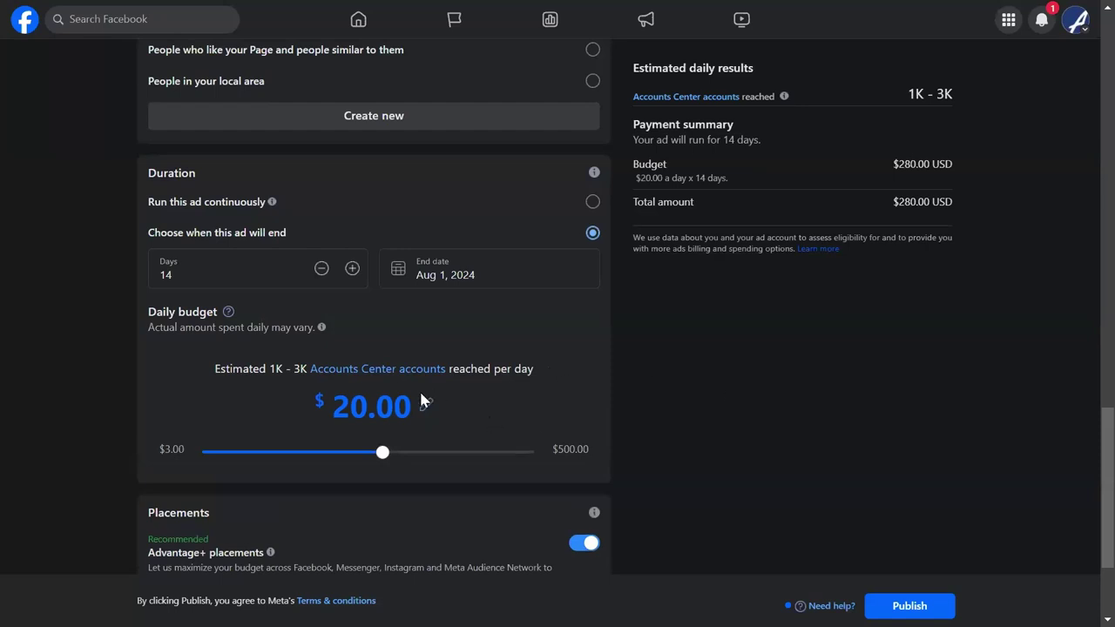
- Set the ad's daily budget to $5.00
left_click(348, 404)
type("5.00")
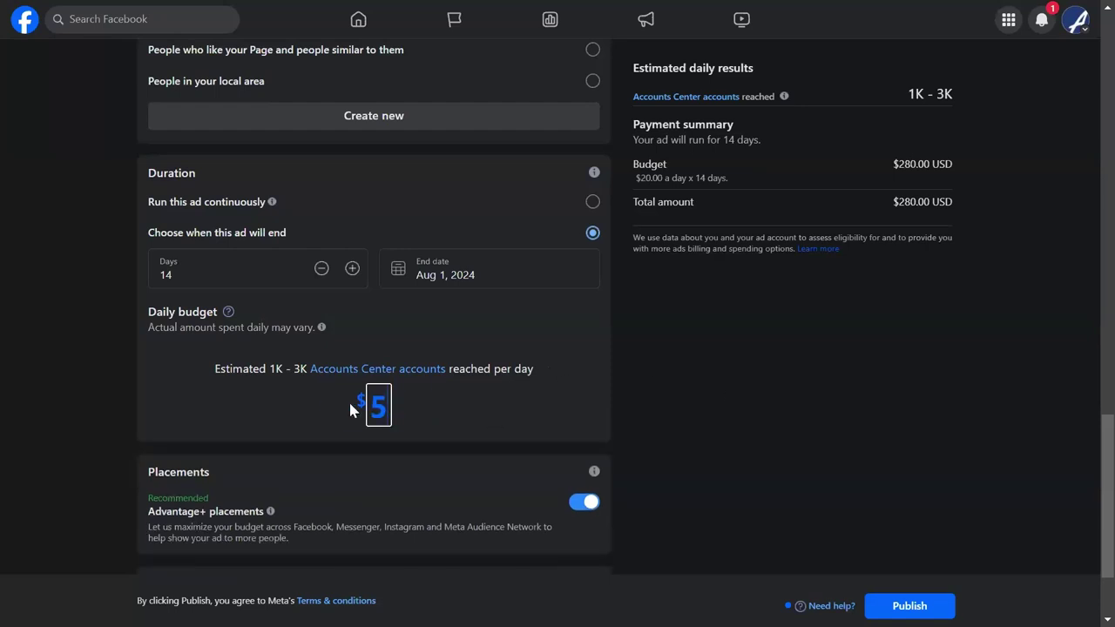
left_click(729, 385)
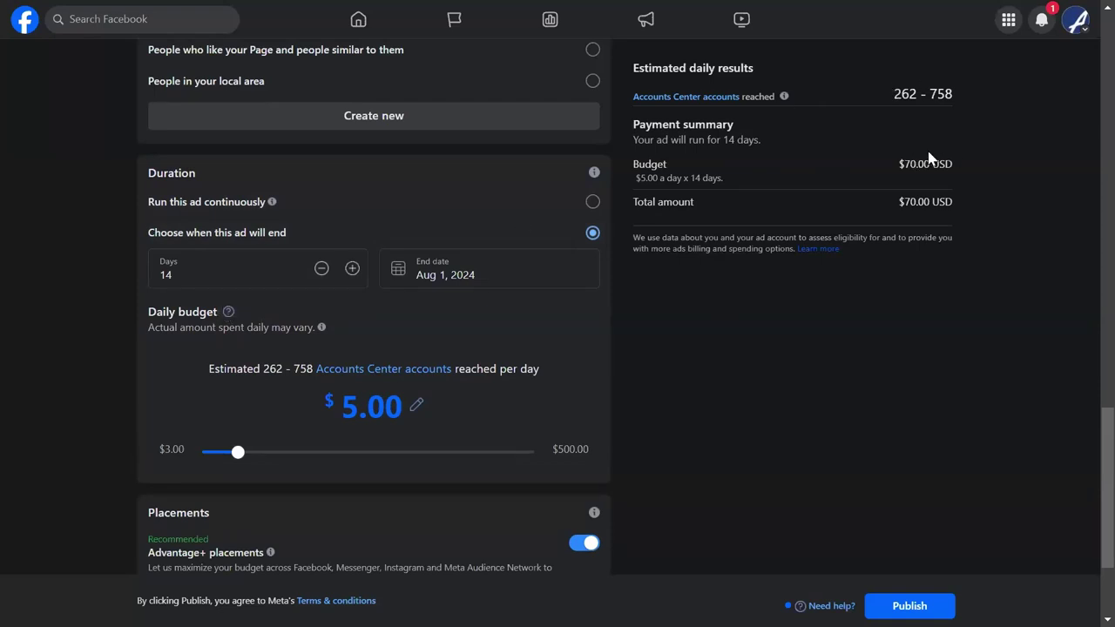
- Examine the budget amount in the payment summary and the Advantage+ placements setting
left_click_drag(885, 162, 956, 166)
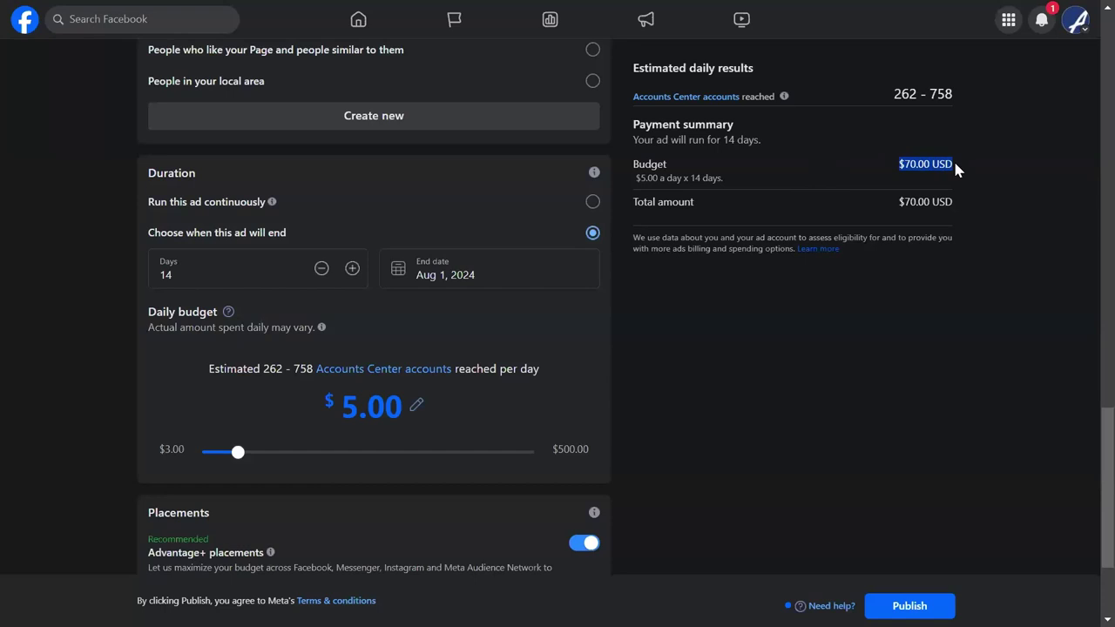
left_click(956, 168)
triple_click(897, 162)
left_click(897, 162)
left_click_drag(894, 162, 1045, 178)
left_click_drag(967, 170, 955, 170)
left_click(667, 287)
scroll(685, 266, "down", 2)
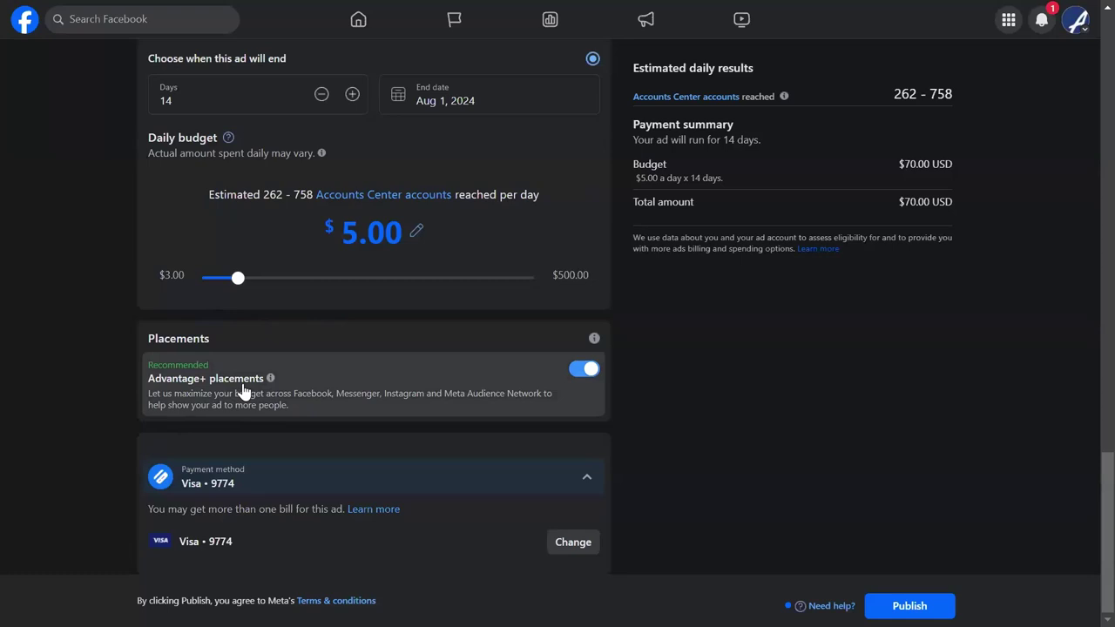
- Open all previews of the ad and look through the Facebook placements, including feeds and suggested videos
scroll(794, 328, "up", 10)
scroll(936, 226, "up", 1)
scroll(934, 254, "down", 2)
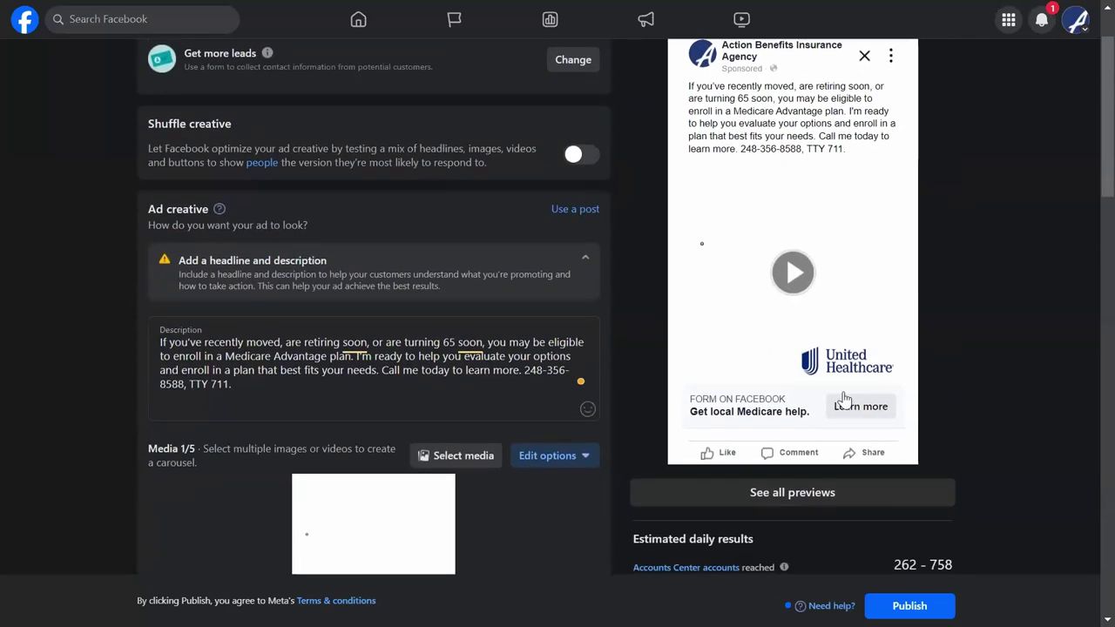
left_click(827, 504)
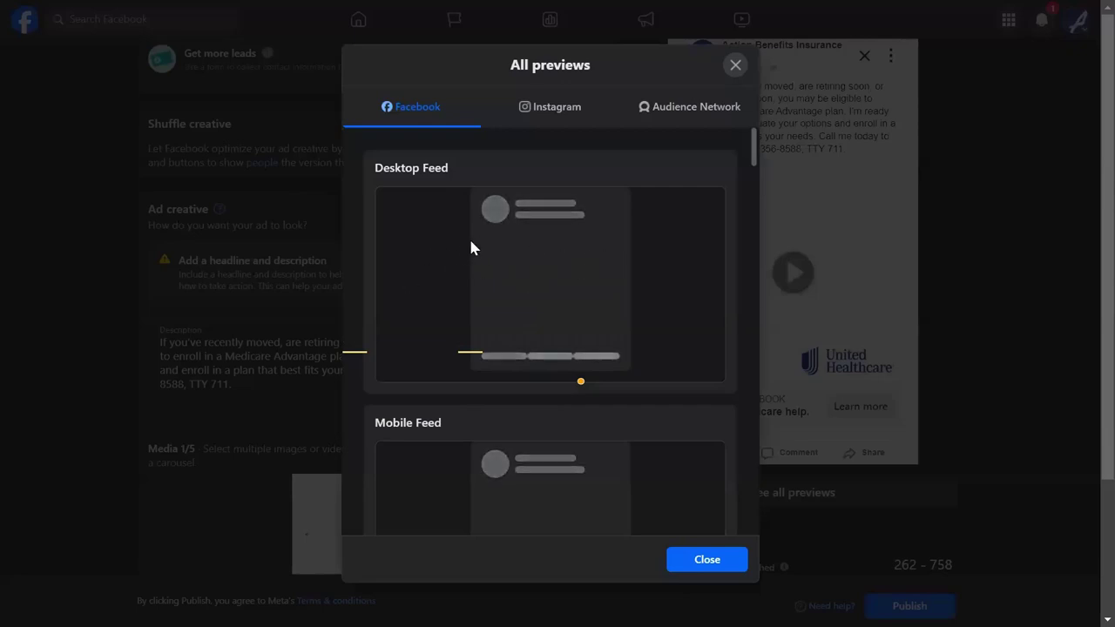
scroll(621, 279, "down", 1)
scroll(621, 285, "down", 4)
scroll(448, 261, "down", 1)
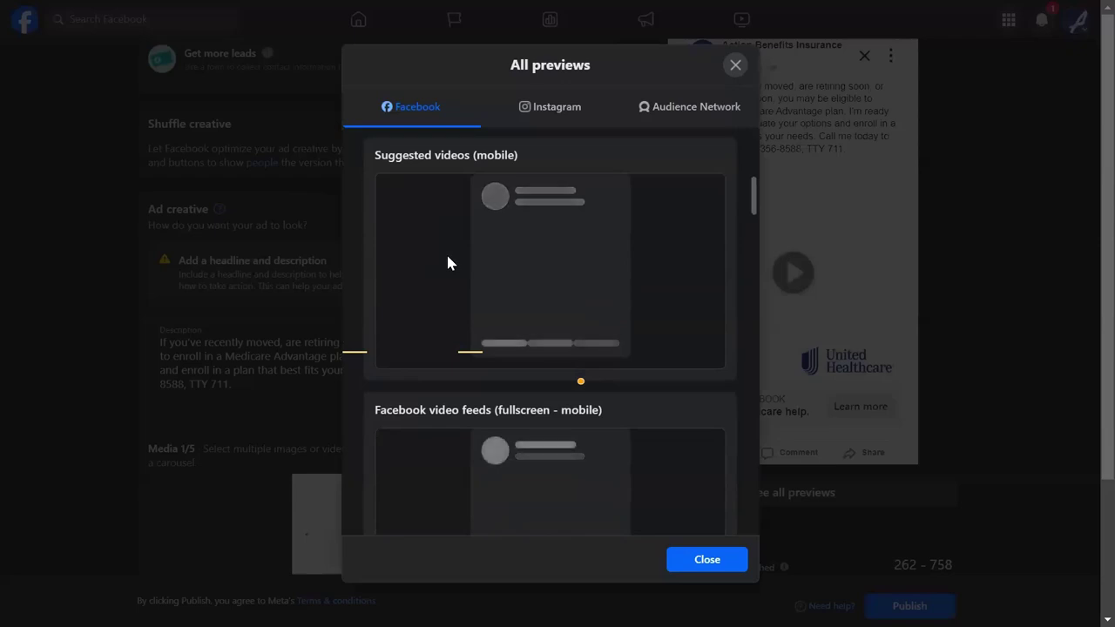
scroll(448, 261, "down", 5)
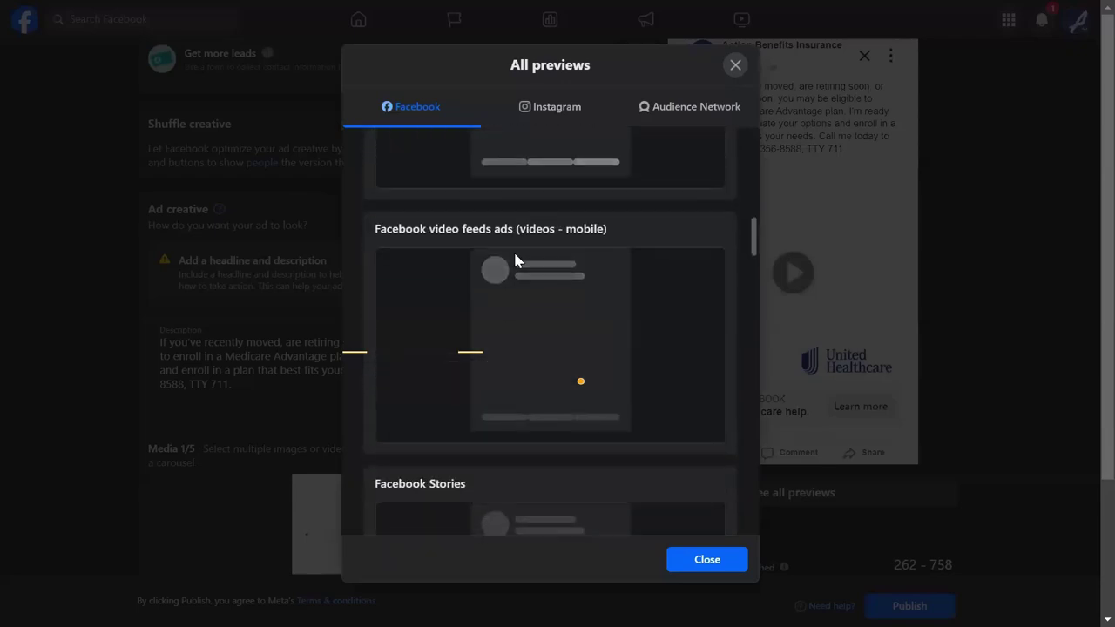
scroll(505, 261, "up", 5)
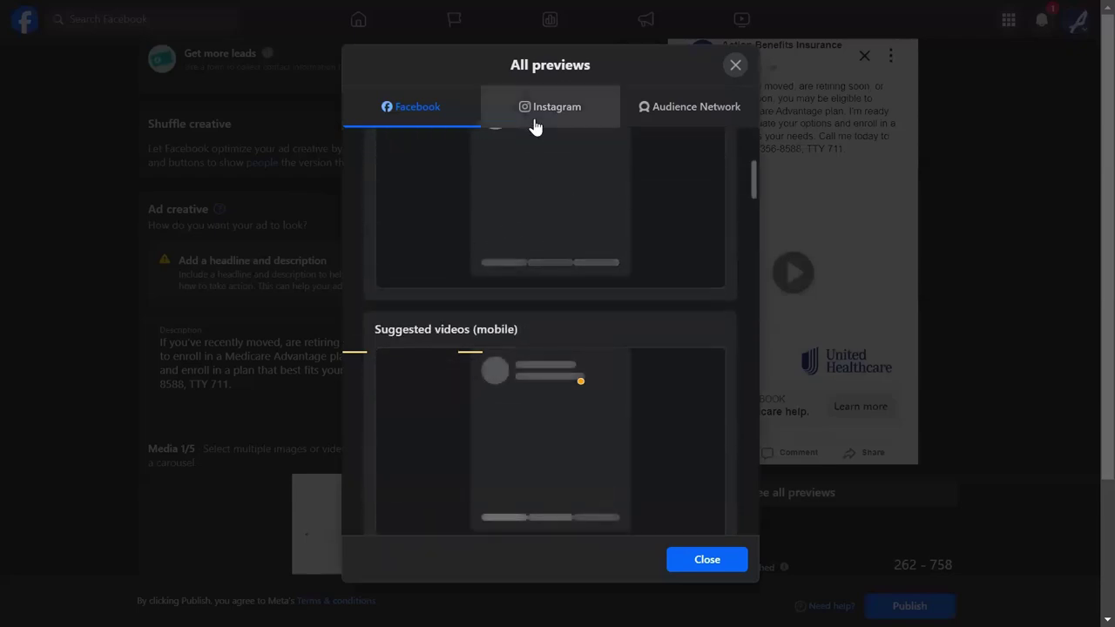
- View the Instagram previews for the Explore feed and Web Feed, and close the previews
left_click(536, 127)
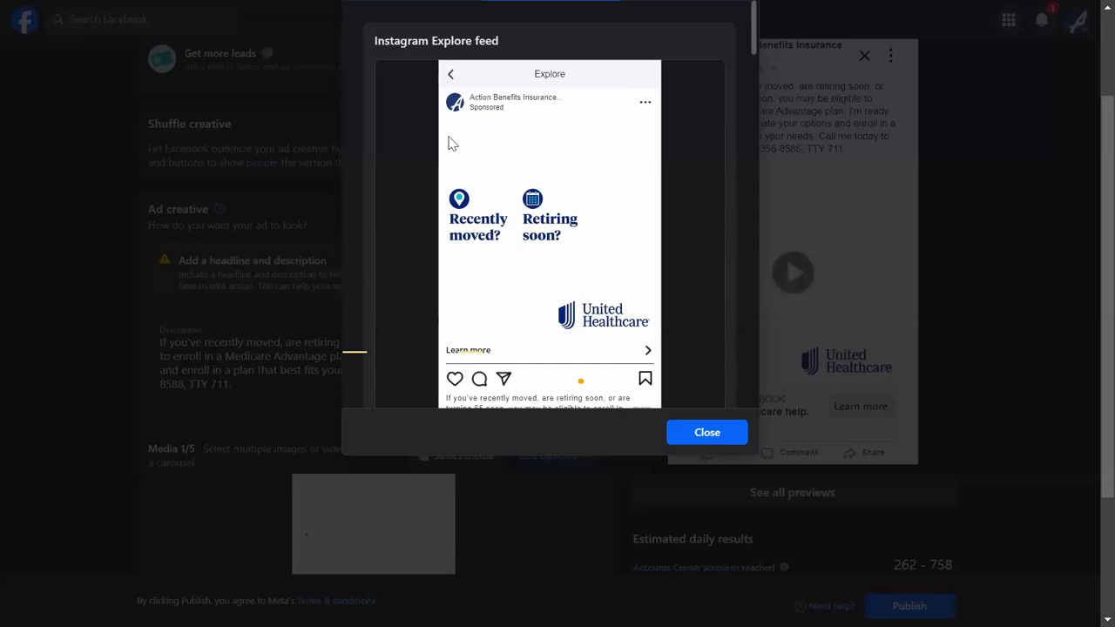
scroll(493, 179, "down", 2)
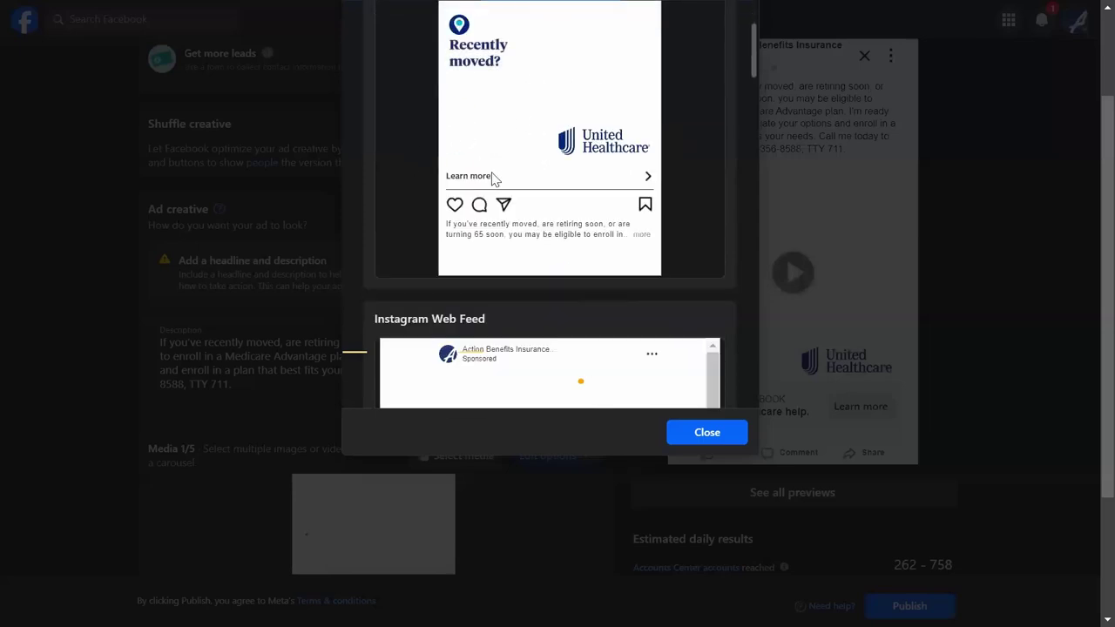
scroll(493, 179, "down", 2)
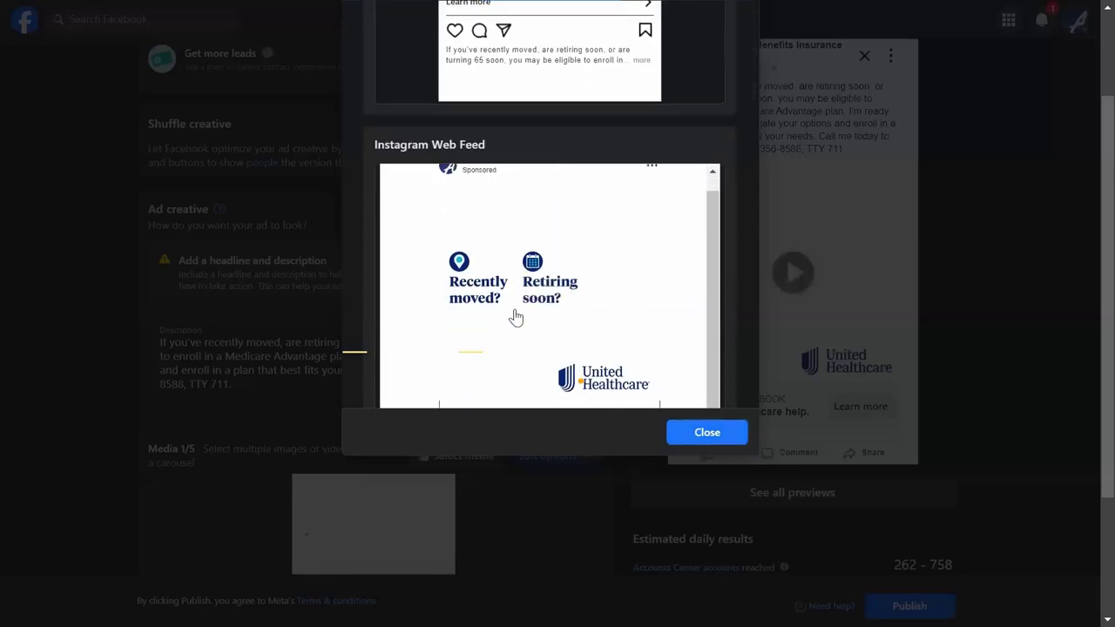
key("Escape")
- Review the ad's audience, duration, daily budget, placements and payment method settings
scroll(211, 208, "down", 12)
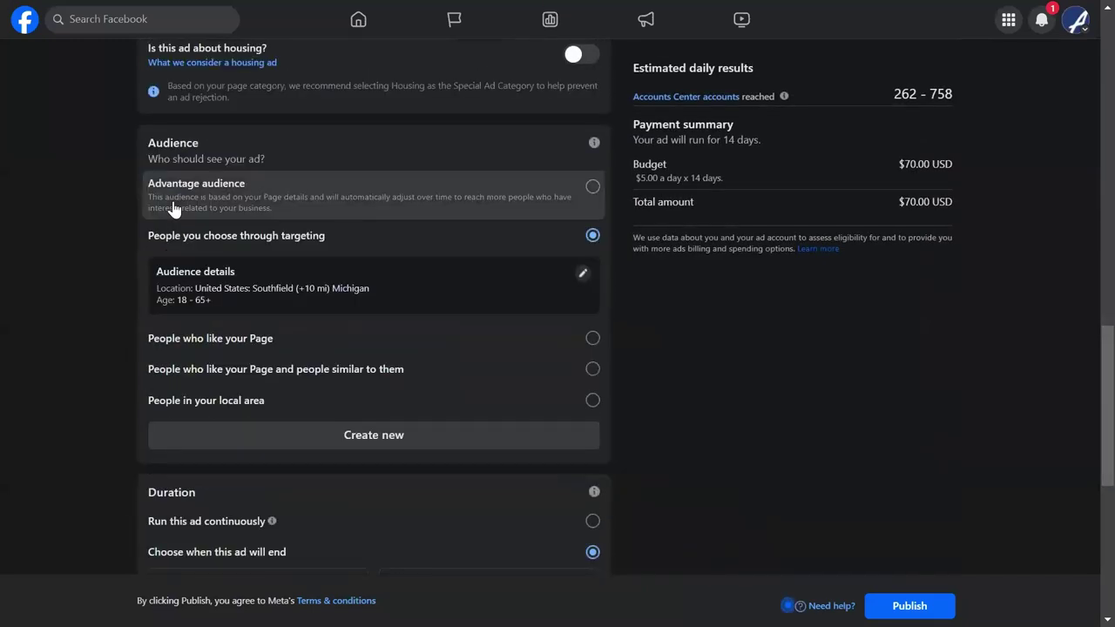
scroll(340, 349, "down", 5)
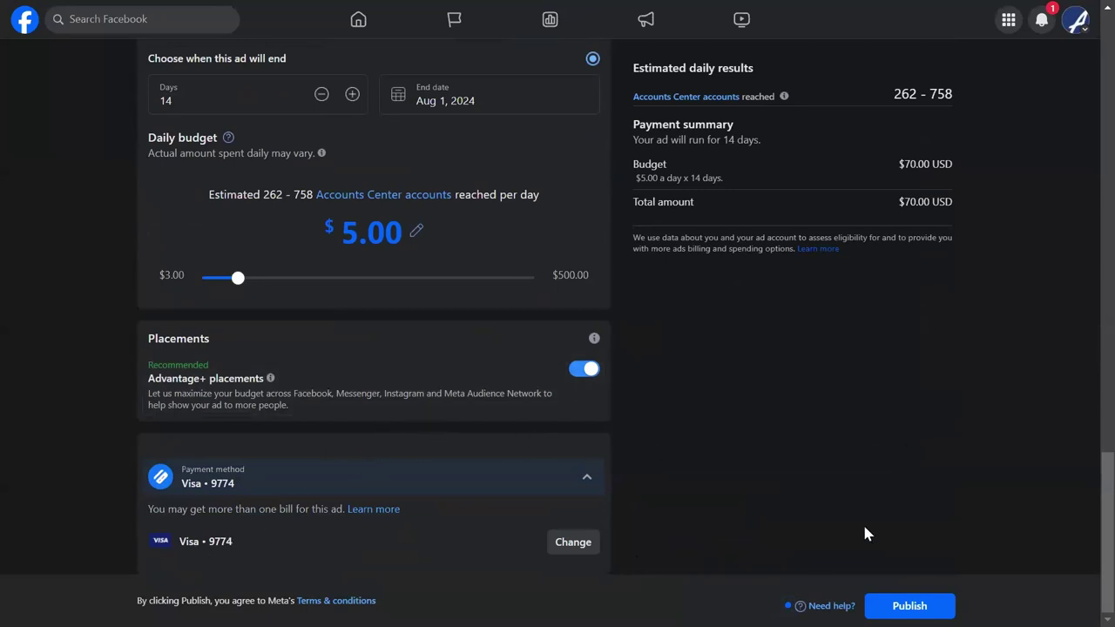
scroll(808, 478, "up", 2)
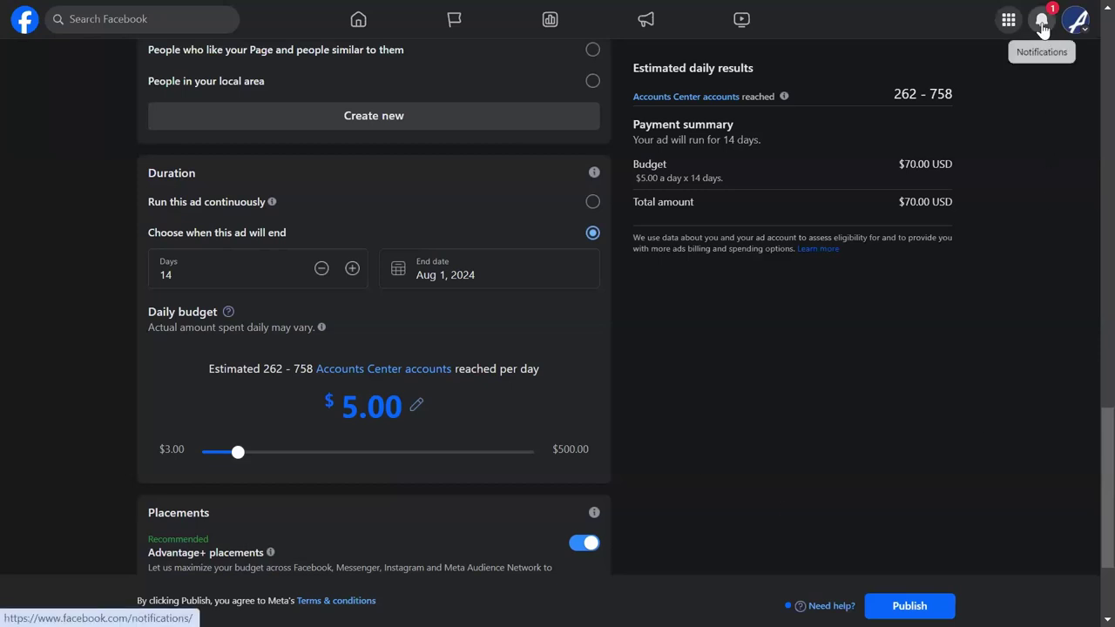
- Leave the unpublished ad draft and return to the Facebook home feed, discarding the unsaved changes
scroll(838, 385, "up", 15)
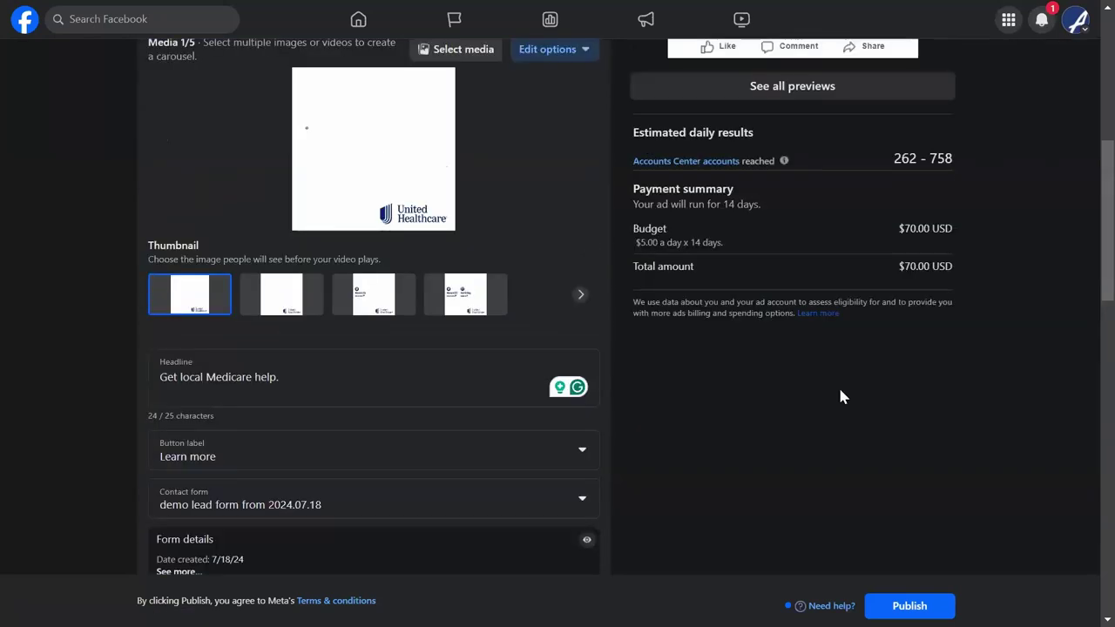
left_click(364, 23)
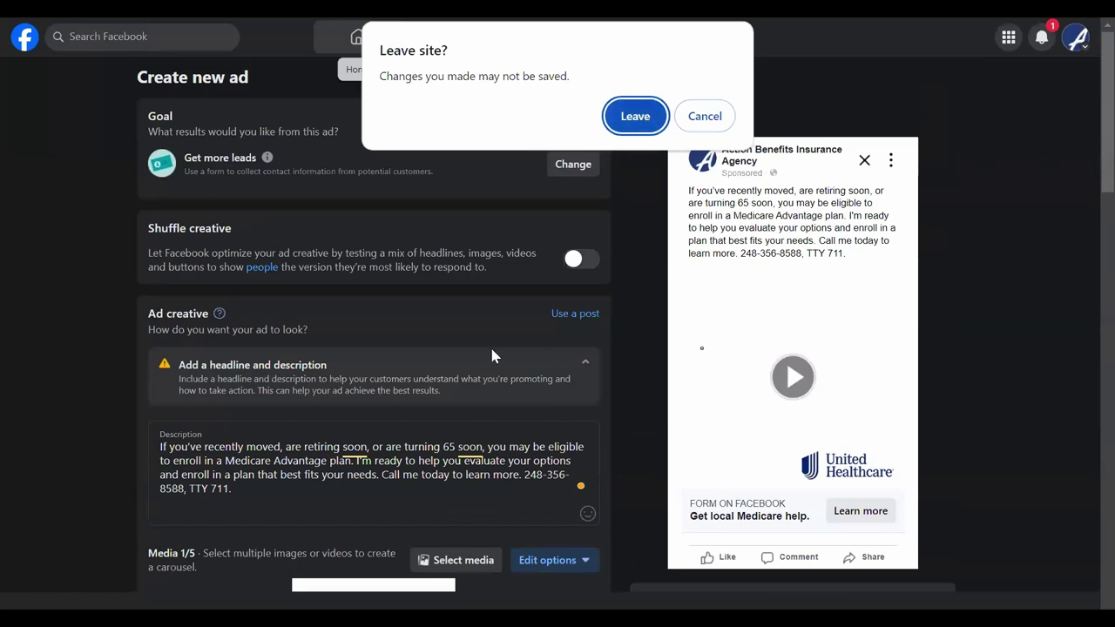
left_click(630, 116)
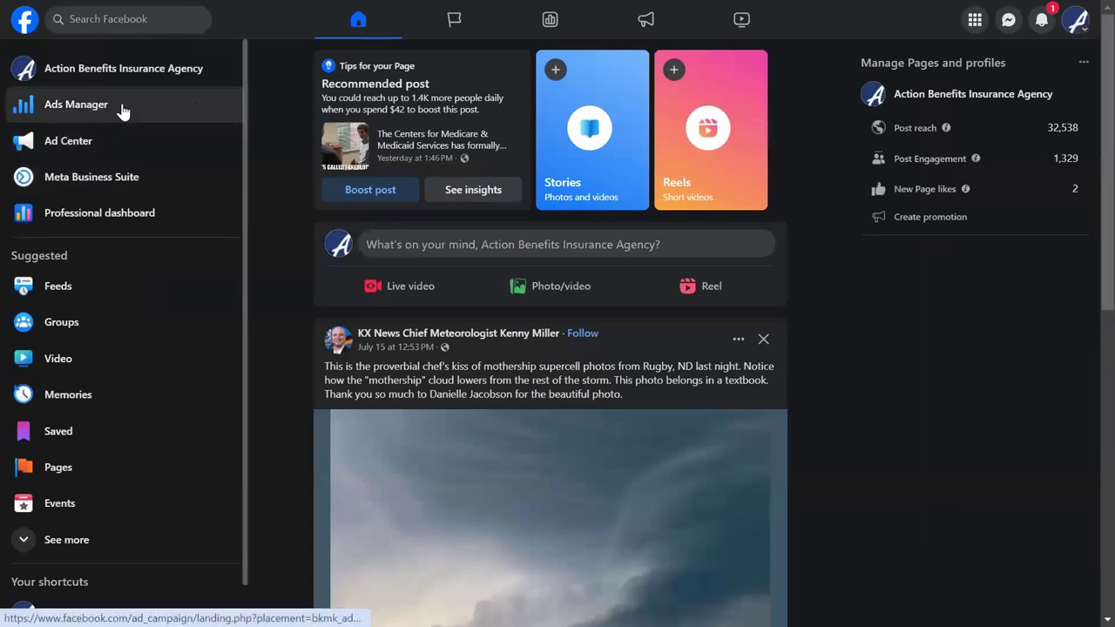
- Open Ads Manager from the home feed and view its account overview
left_click(123, 121)
left_click(87, 106)
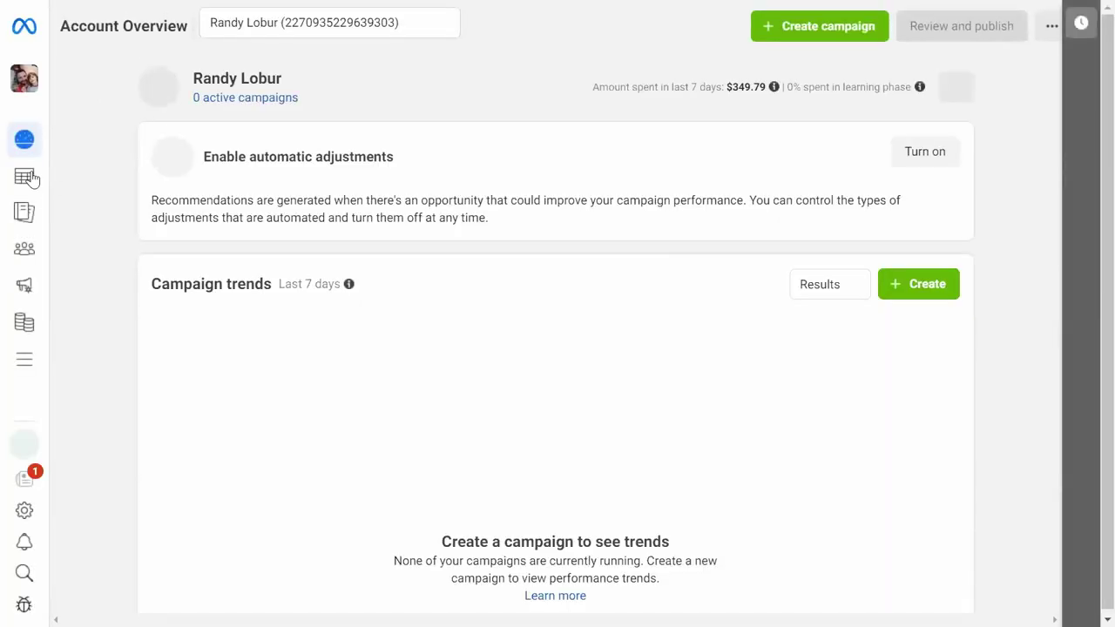
mouse_move(30, 177)
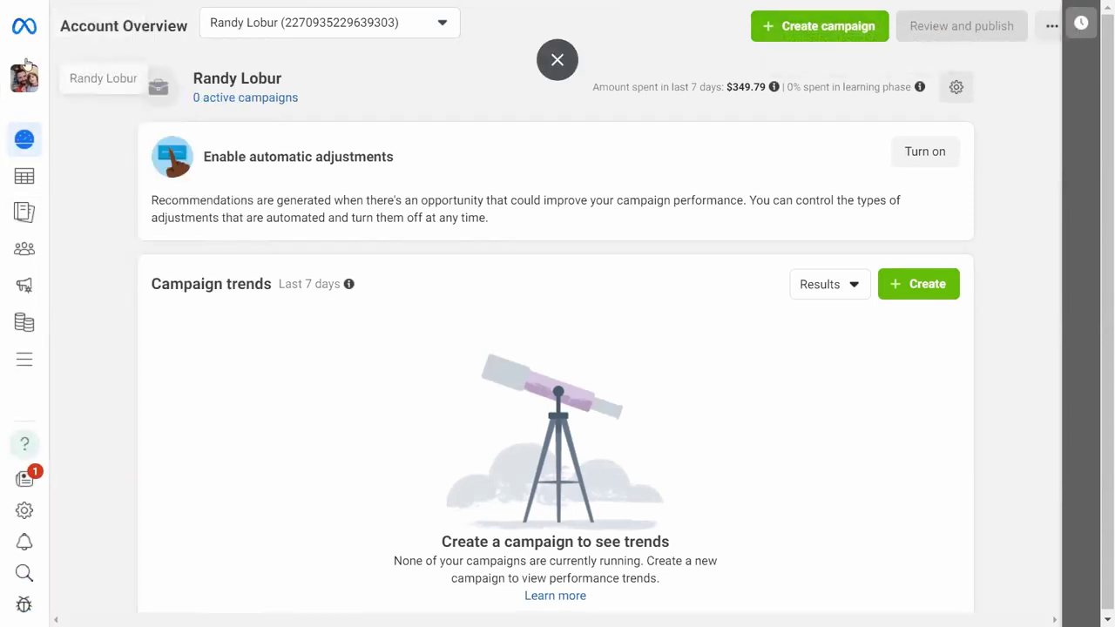
- Return from Ads Manager to the Facebook home feed and open the Action Benefits Insurance Agency page
left_click(29, 32)
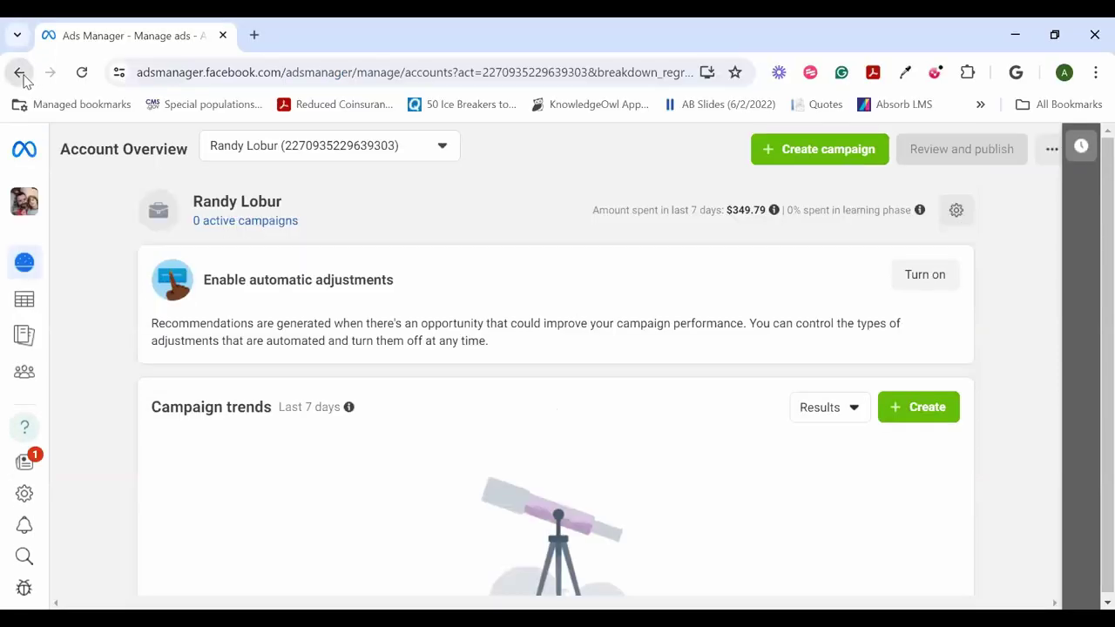
right_click(20, 72)
left_click(72, 131)
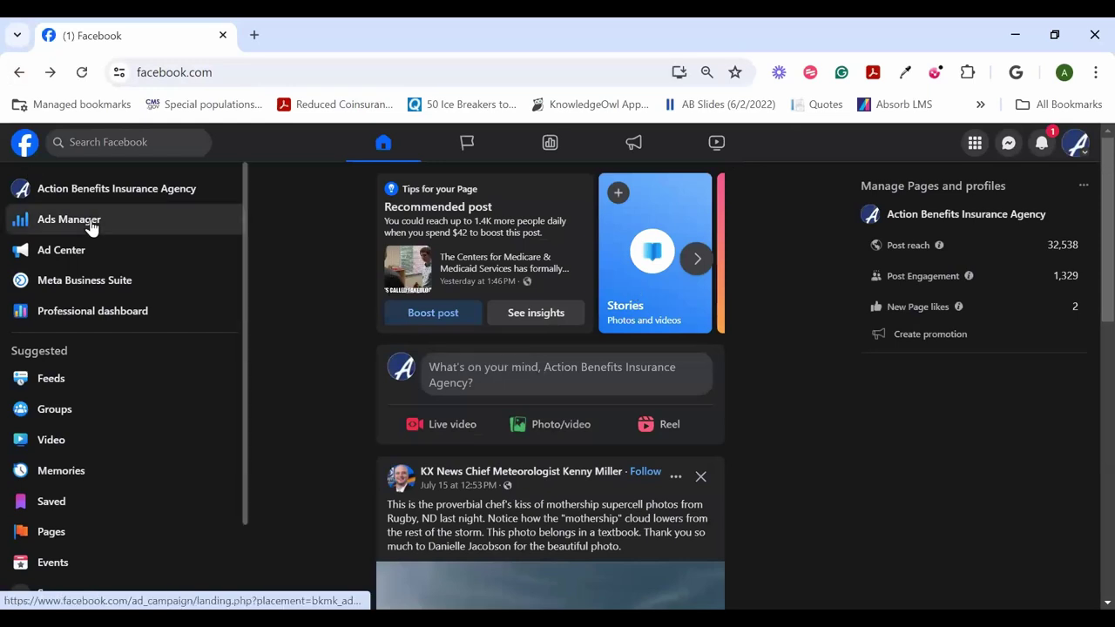
left_click(119, 188)
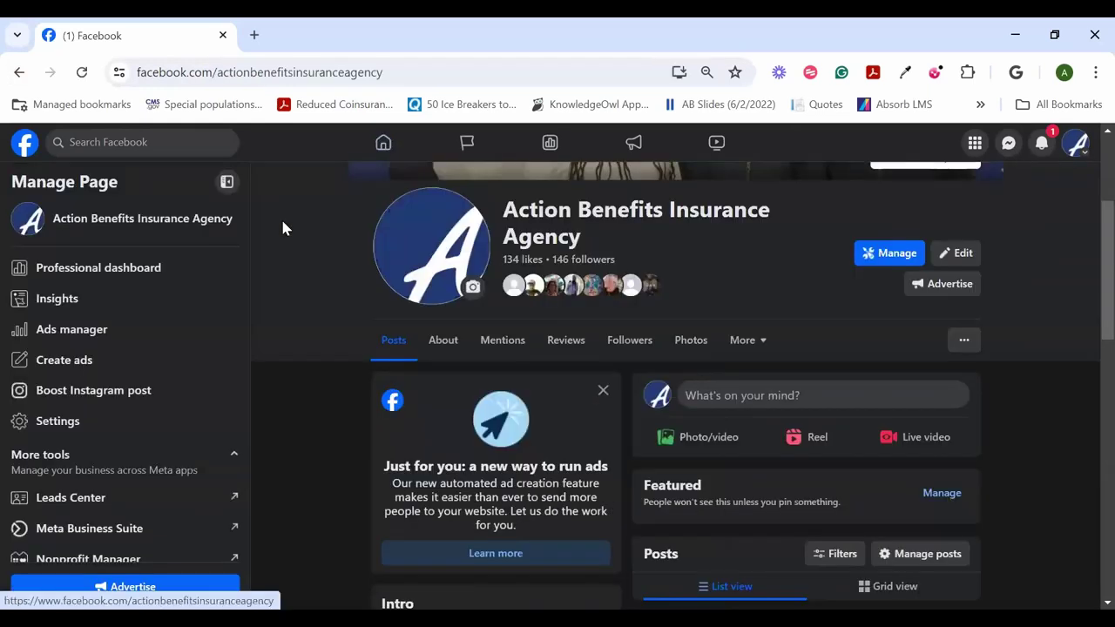